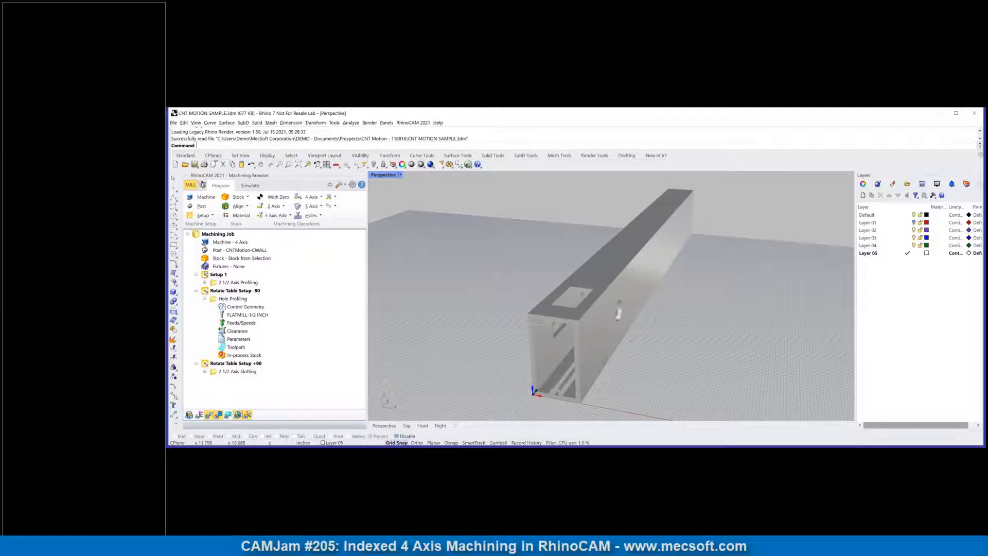
# Step: Review the 4-axis machine definition, including its head configuration, rotary centre, -Y rotary axis and angle limits, against the extrusion's origin corner
pyautogui.moveTo(746, 320); pyautogui.dragTo(702, 334, button='right')
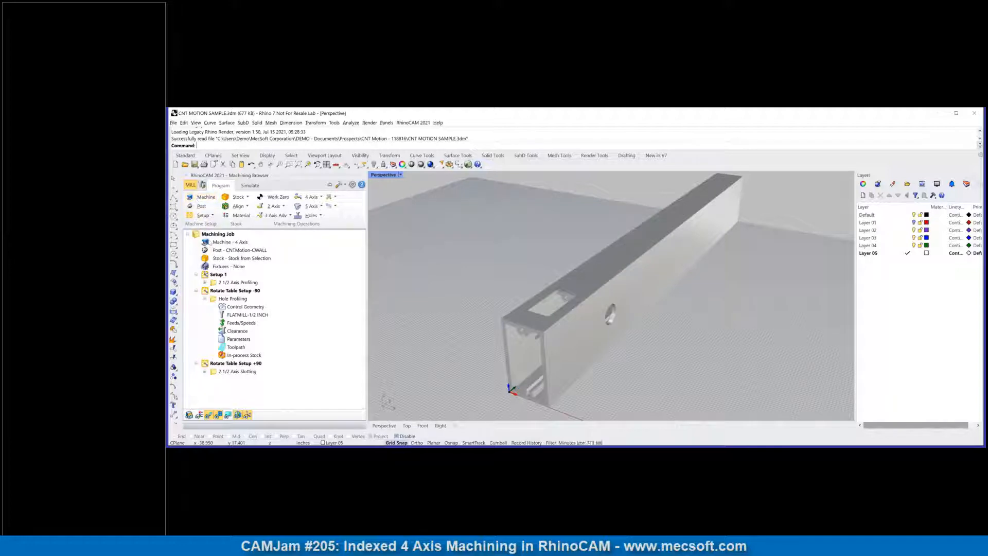
pyautogui.doubleClick(210, 242)
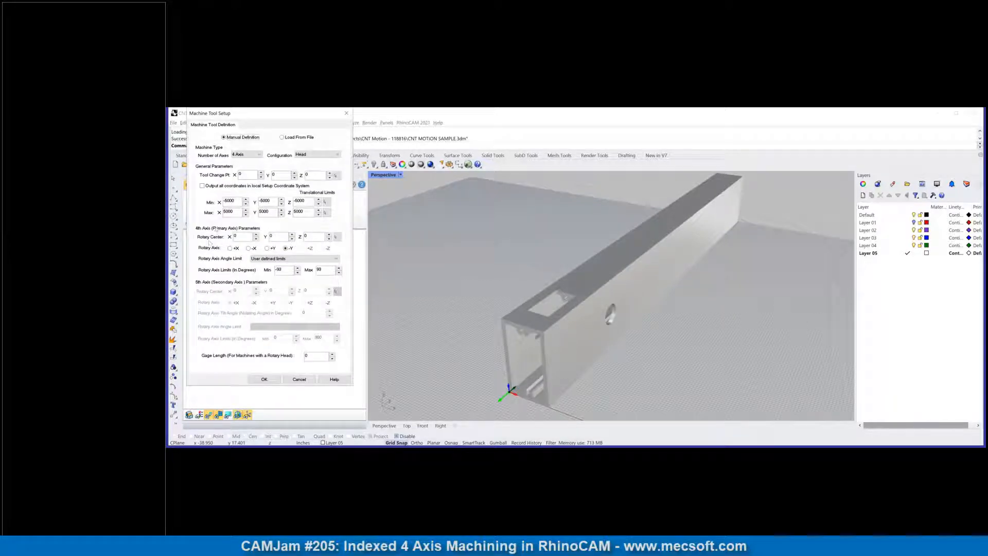
pyautogui.moveTo(241, 117); pyautogui.dragTo(277, 132)
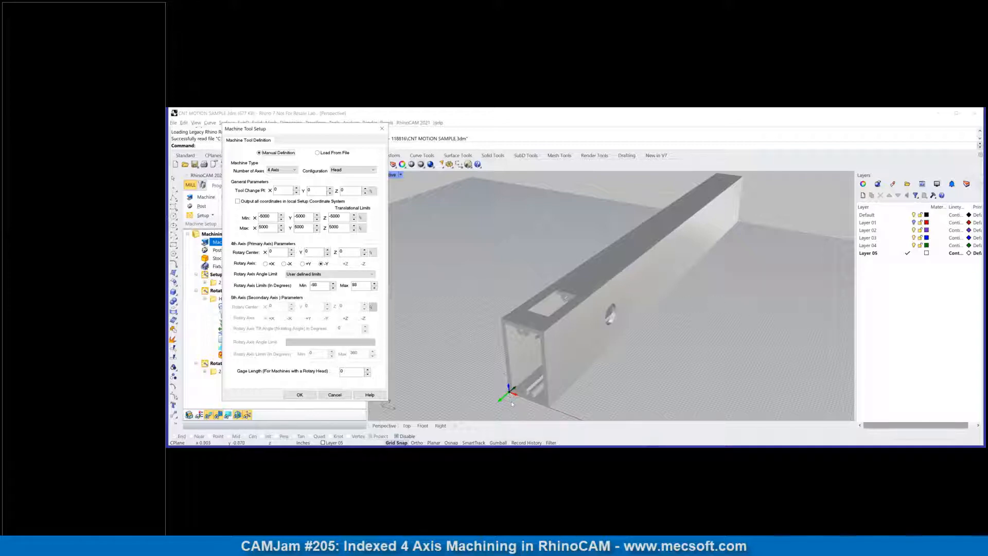
pyautogui.scroll(5, 511, 401)
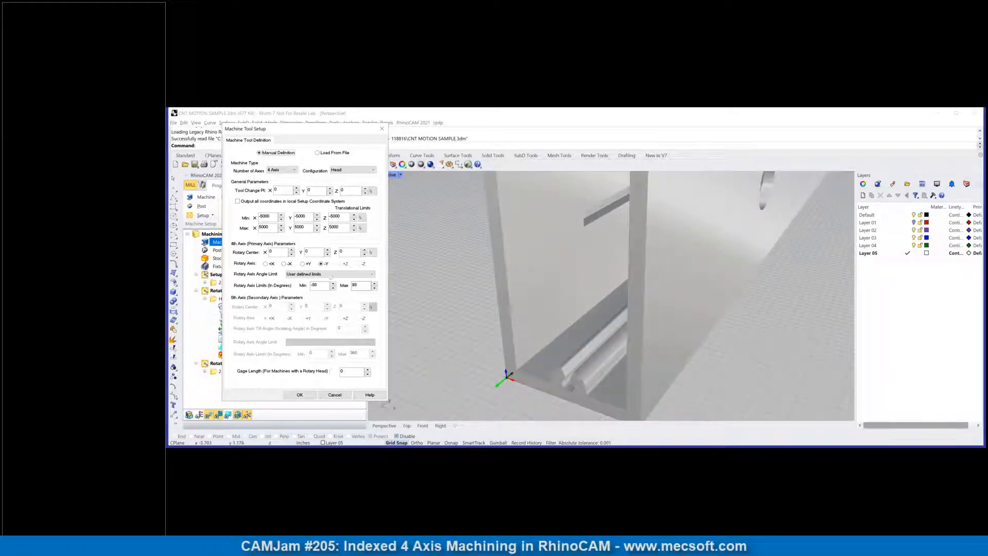
pyautogui.moveTo(321, 266)
pyautogui.click(301, 395)
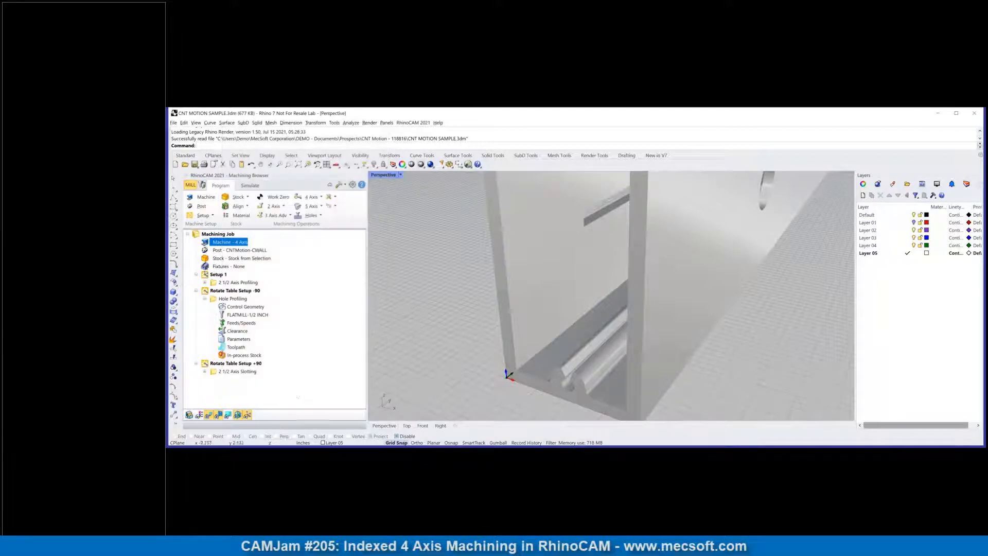
pyautogui.scroll(-5, 549, 302)
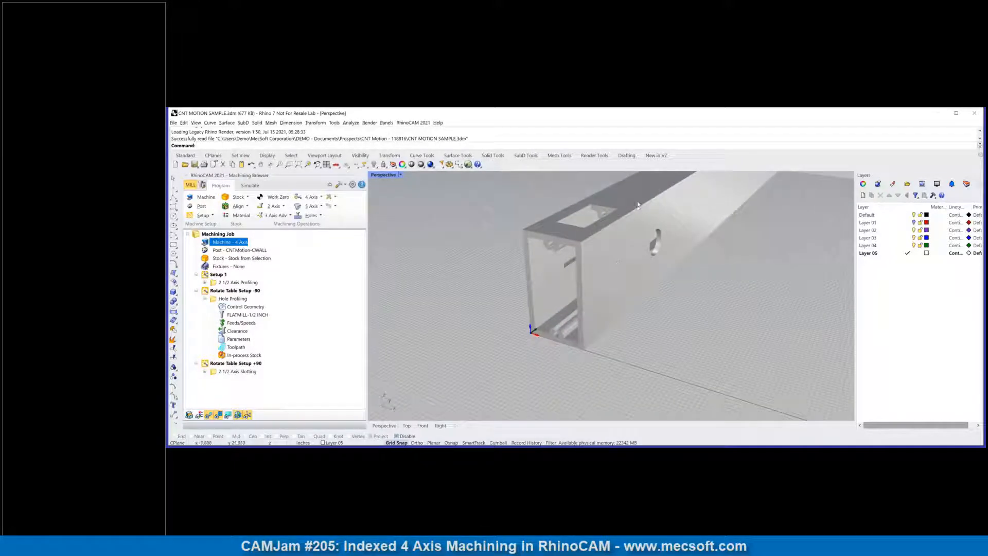
pyautogui.scroll(2, 555, 178)
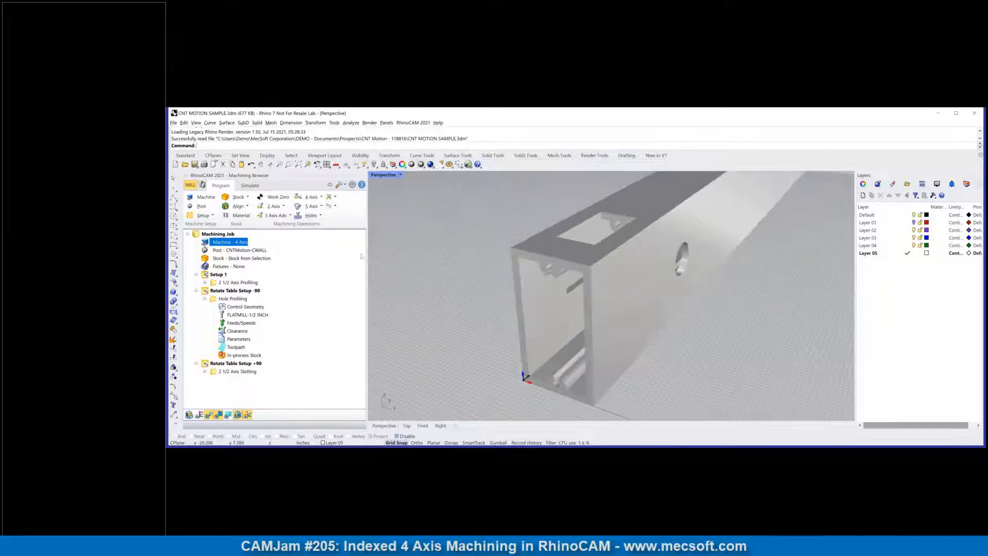
# Step: Choose the legacy post CNTMotion-CWALL as the current post-processor and accept the post-processor options
pyautogui.click(219, 275)
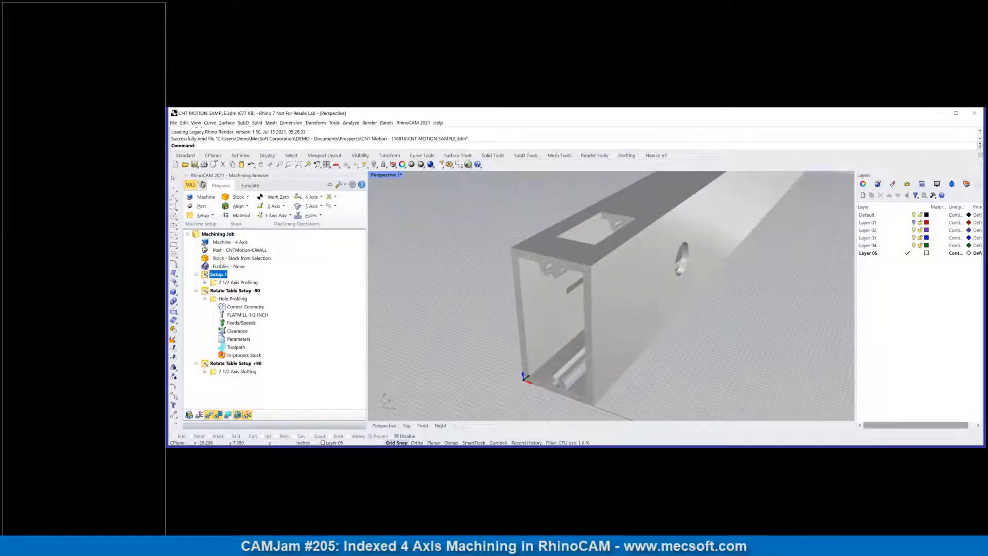
pyautogui.doubleClick(221, 251)
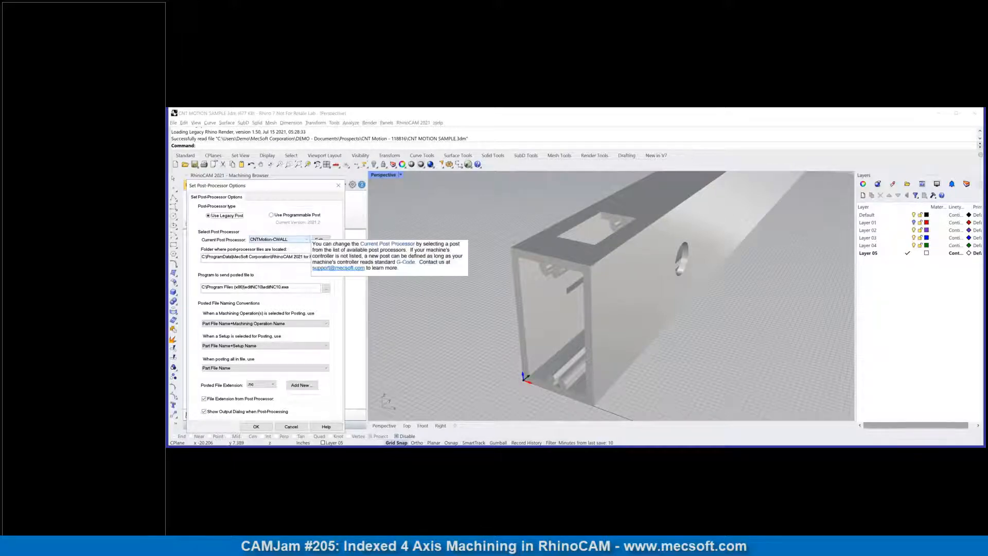
pyautogui.click(304, 240)
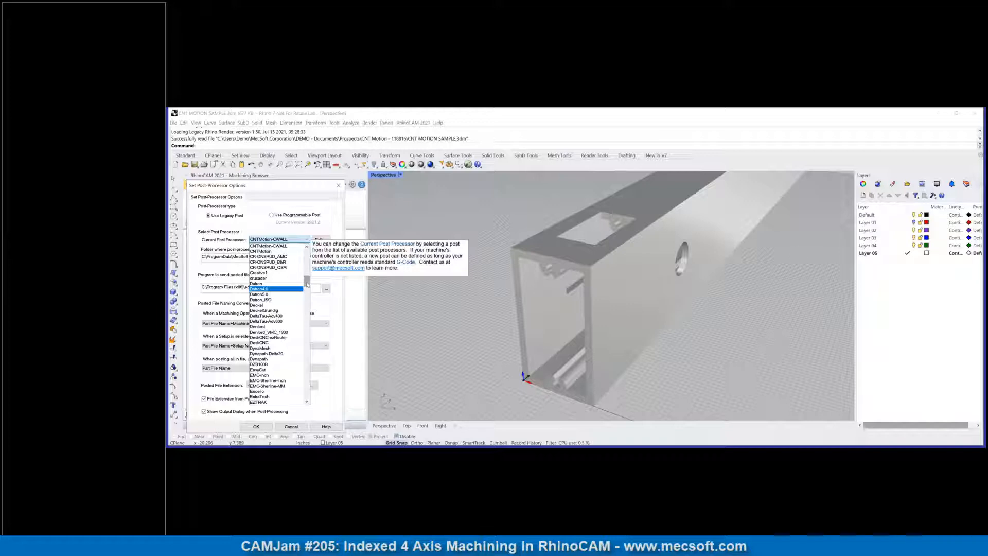
pyautogui.click(270, 245)
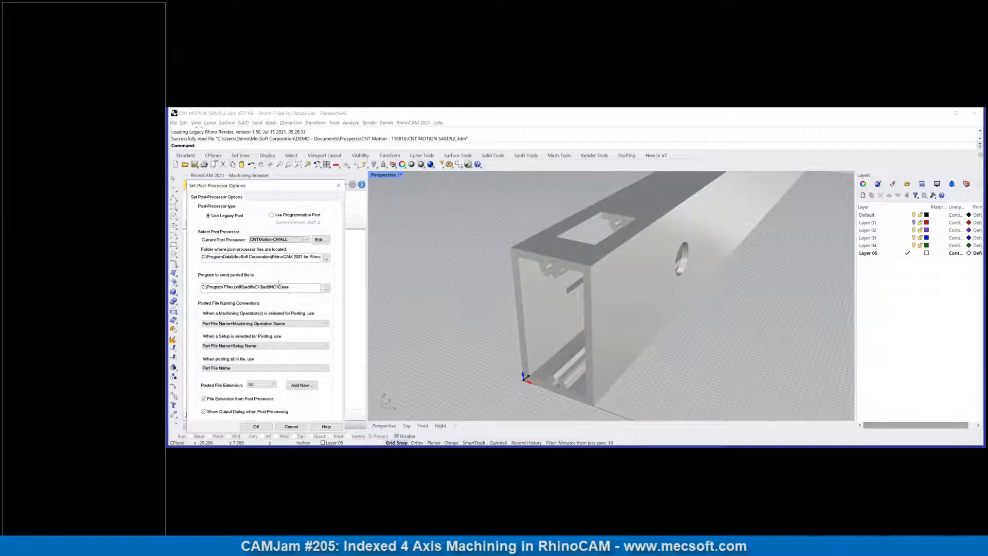
pyautogui.click(253, 427)
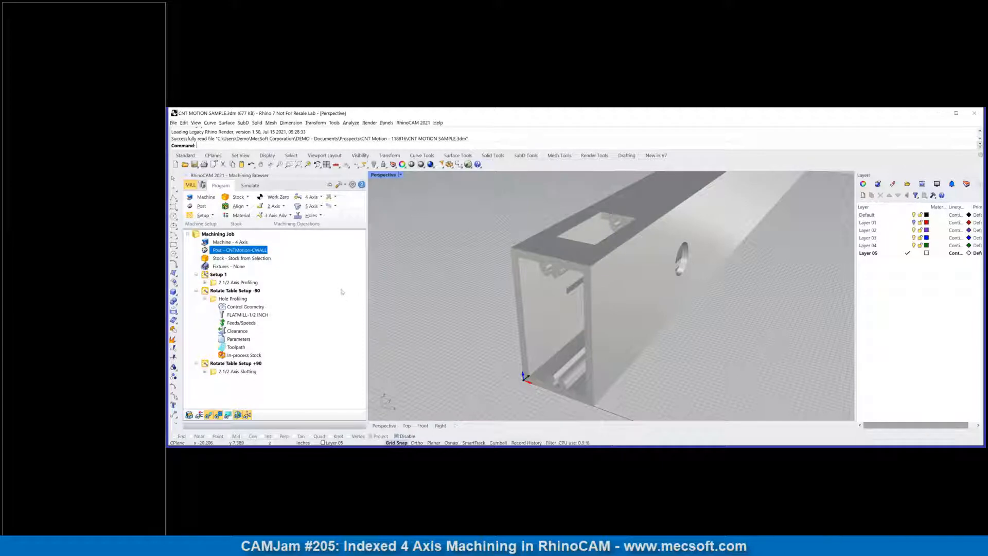
# Step: Define the job's stock as a box with length 4, width 60 and height 7 around the extrusion
pyautogui.click(252, 259)
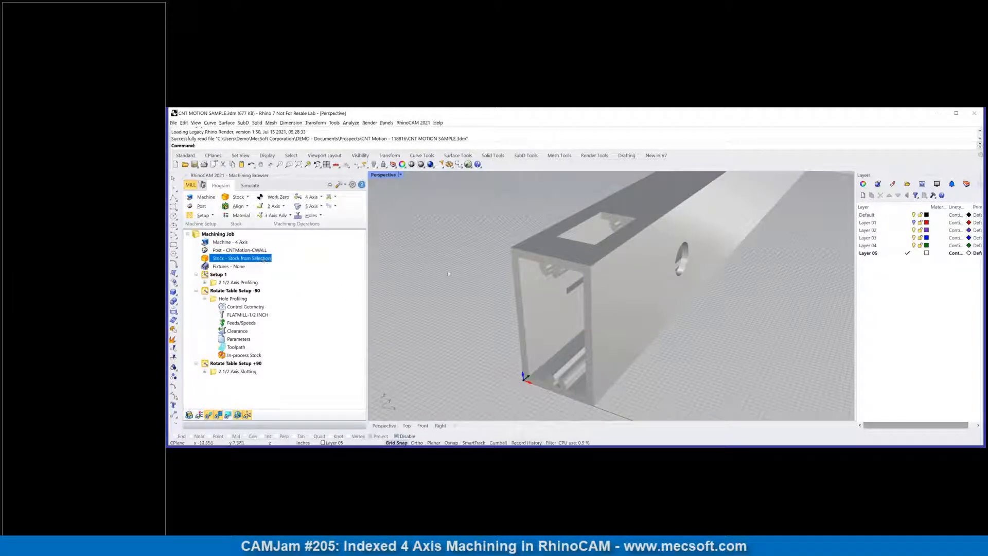
pyautogui.scroll(-6, 454, 274)
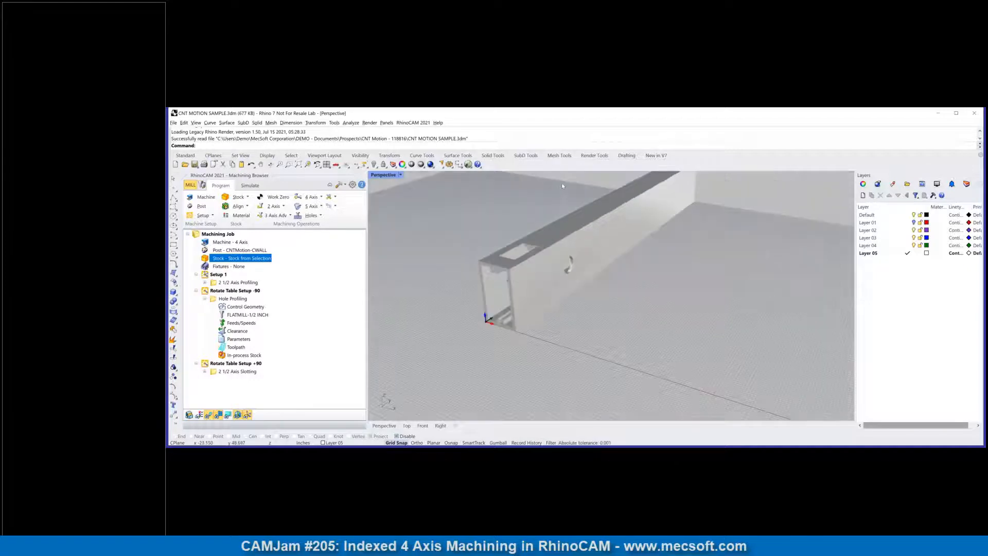
pyautogui.scroll(-2, 562, 185)
pyautogui.scroll(4, 561, 183)
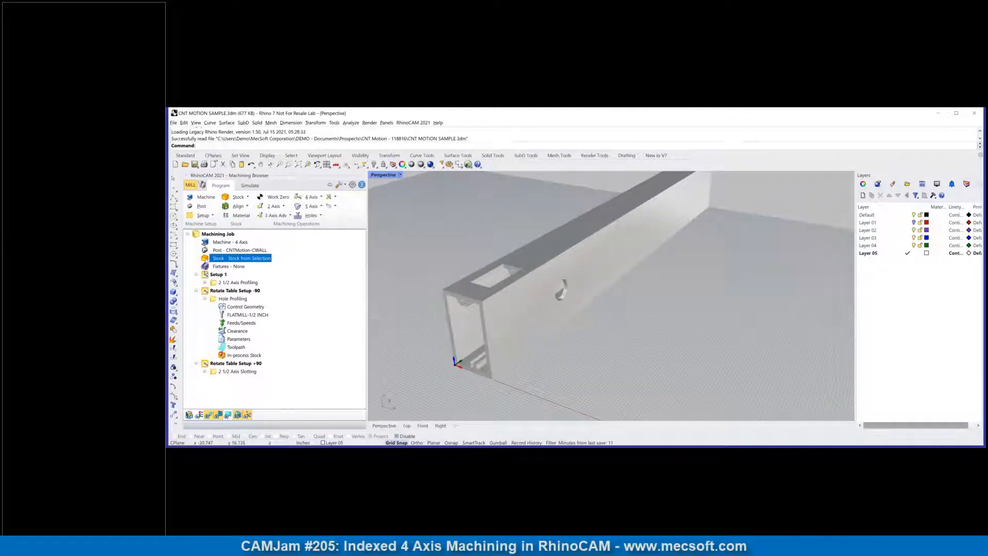
pyautogui.doubleClick(206, 261)
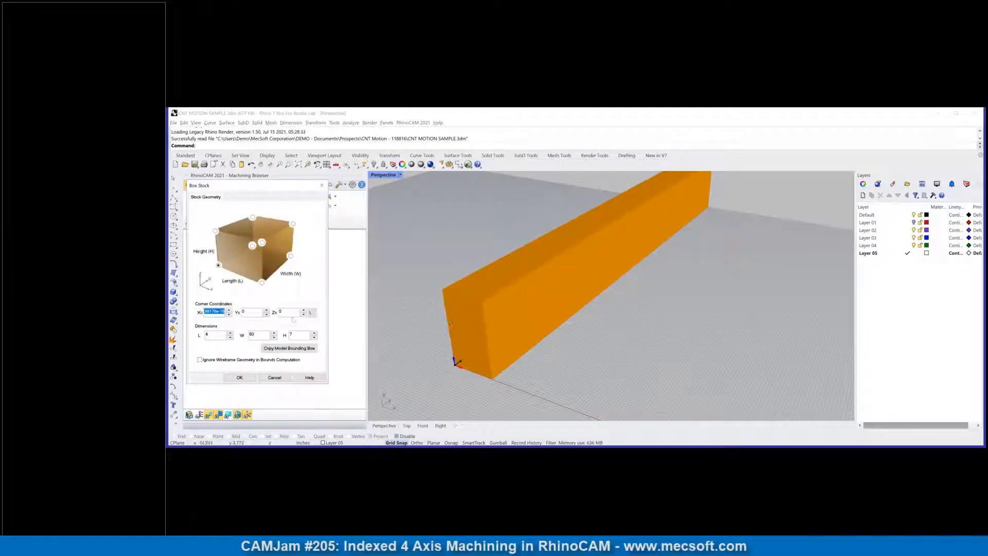
pyautogui.moveTo(548, 300)
pyautogui.mouseDown(button='right')
pyautogui.moveTo(570, 322)
pyautogui.moveTo(541, 315)
pyautogui.mouseUp(button='right')
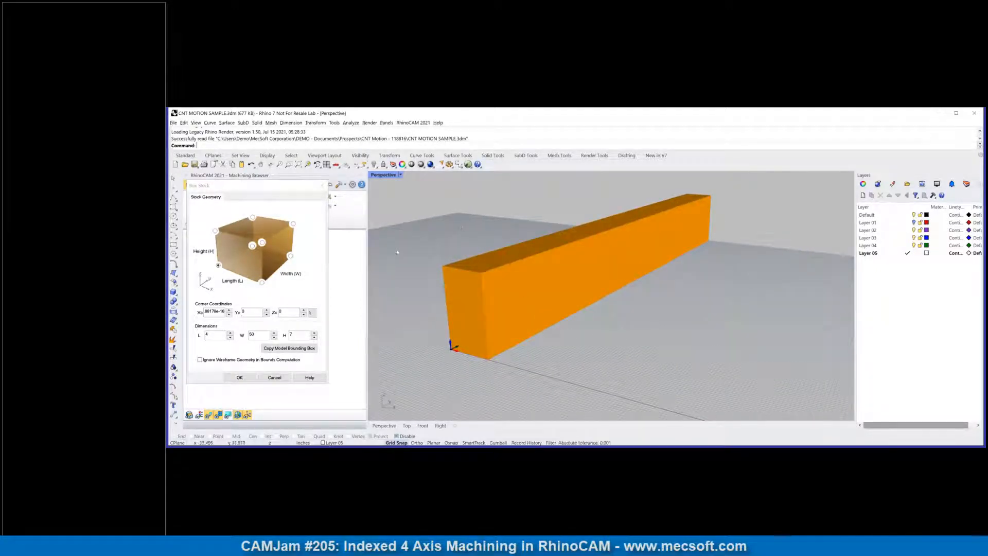
pyautogui.click(240, 378)
# Step: Reopen the box stock definition to check how the block encloses the extrusion, and accept it
pyautogui.scroll(3, 467, 190)
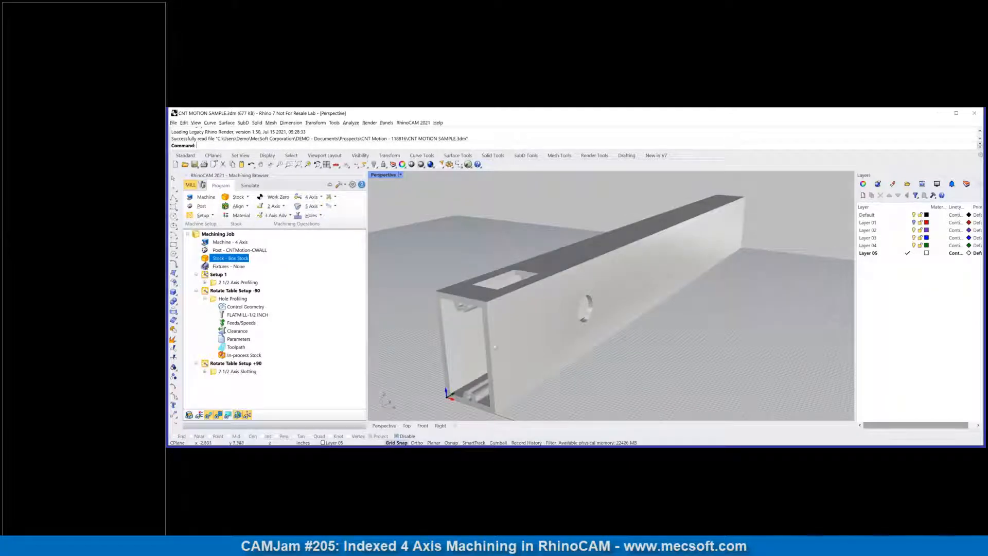
pyautogui.click(498, 343)
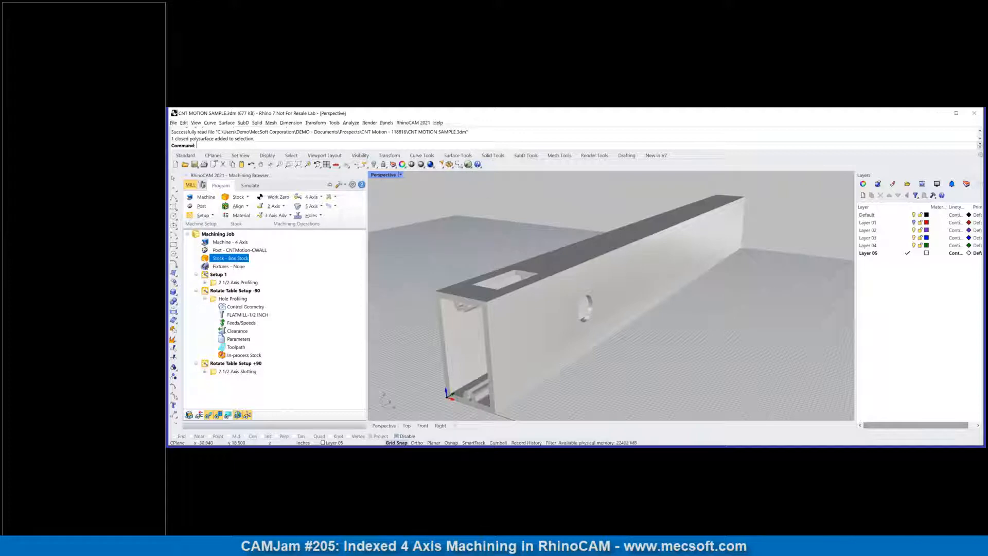
pyautogui.doubleClick(216, 258)
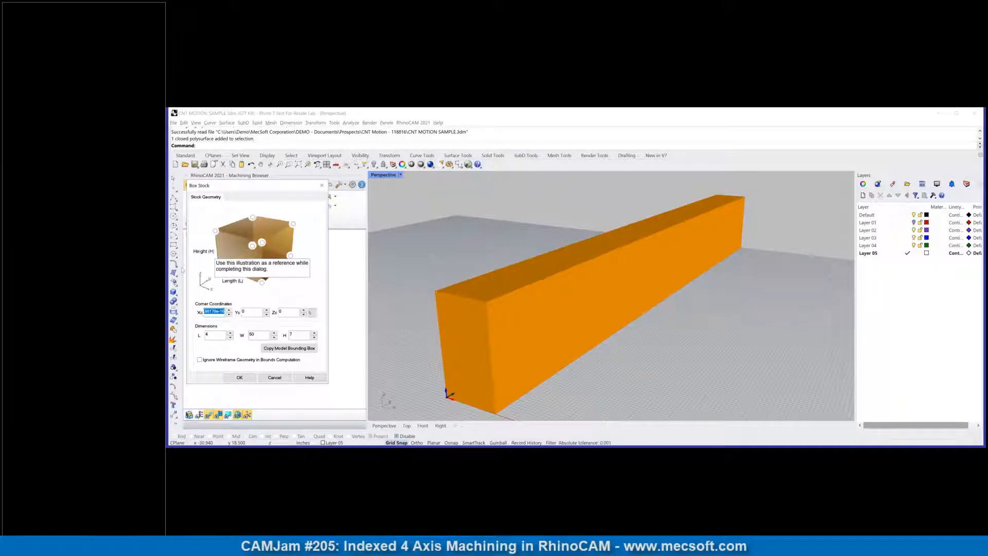
pyautogui.click(240, 378)
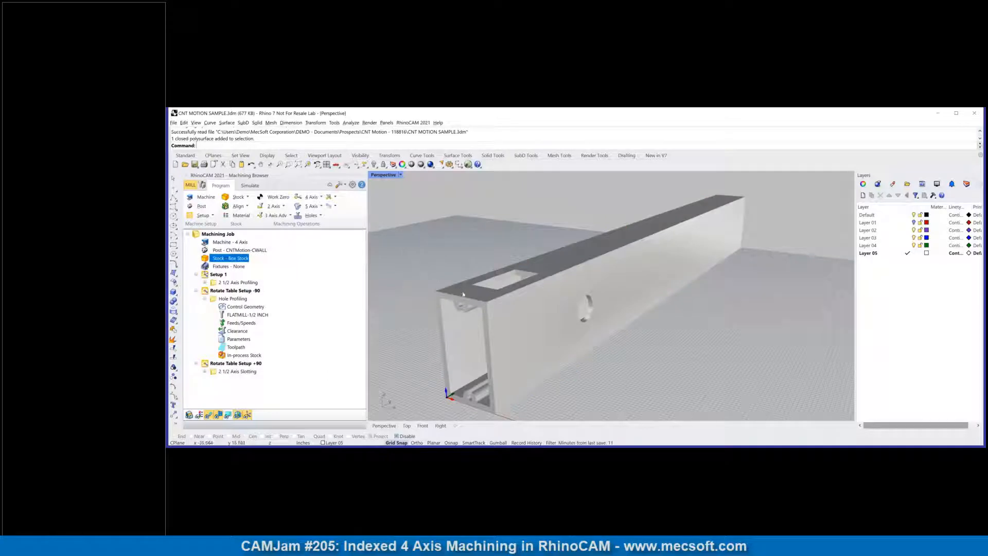
# Step: Examine the extrusion's open end, its interior profile and the cutouts in its walls
pyautogui.scroll(-3, 463, 294)
pyautogui.moveTo(442, 337); pyautogui.dragTo(475, 329, button='right')
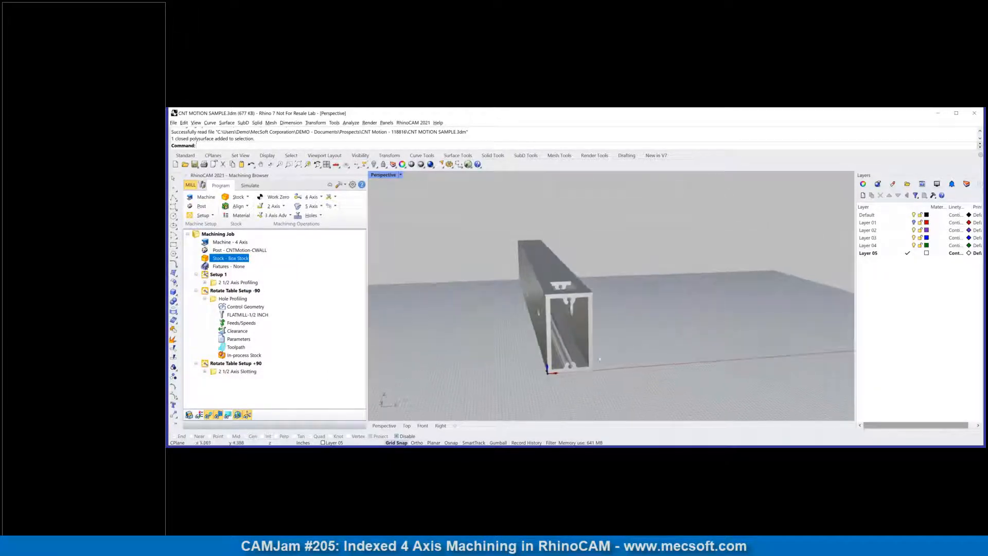
pyautogui.moveTo(597, 351); pyautogui.dragTo(567, 356, button='right')
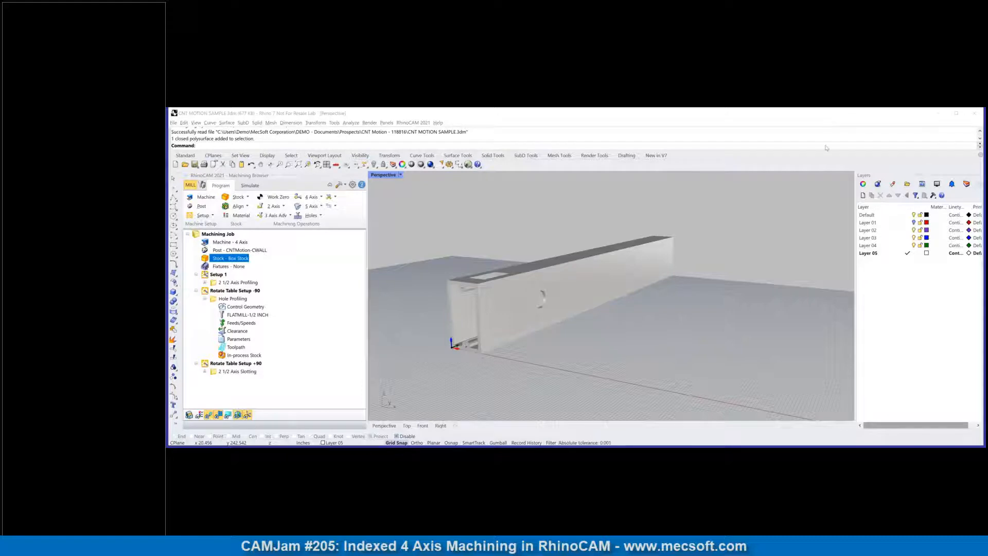
pyautogui.click(885, 267)
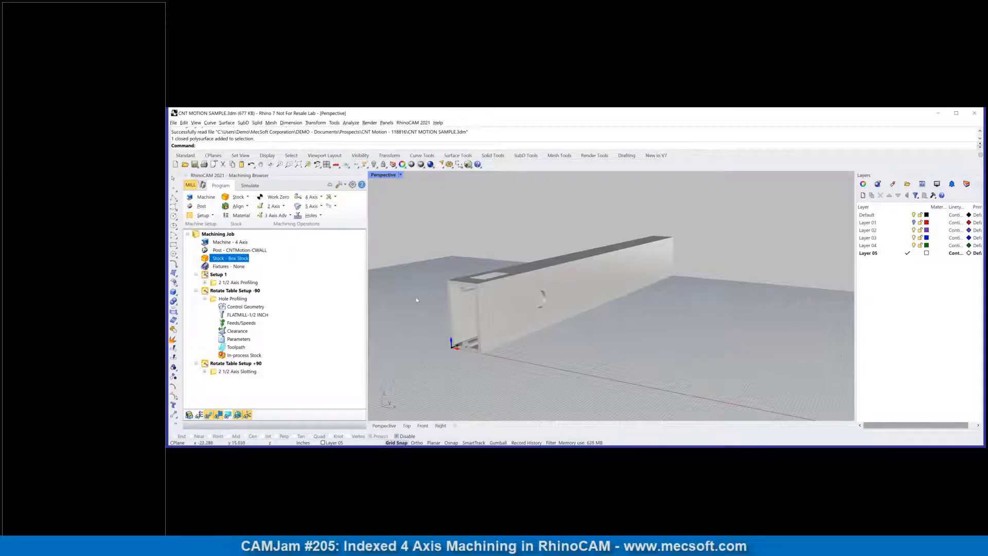
pyautogui.scroll(2, 438, 301)
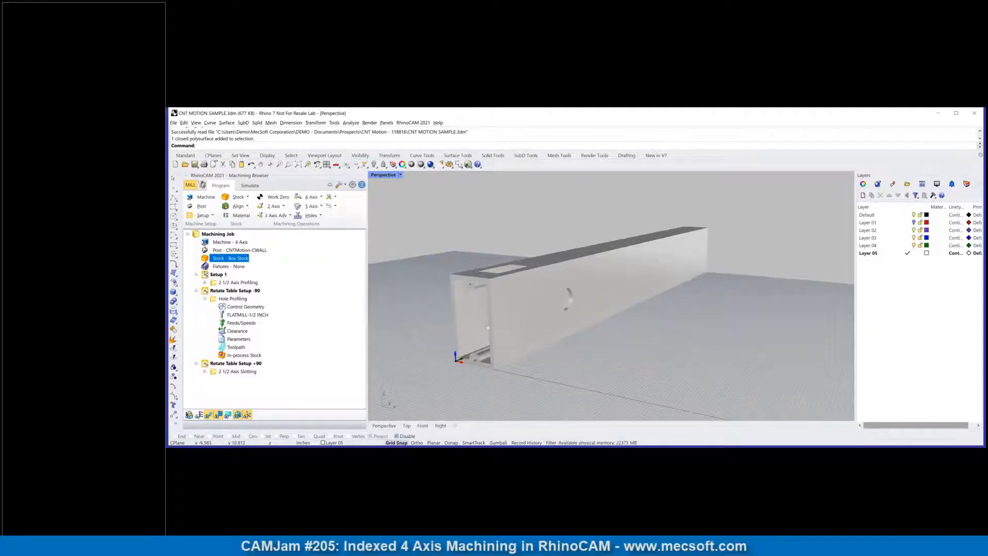
pyautogui.moveTo(438, 304); pyautogui.dragTo(515, 318, button='right')
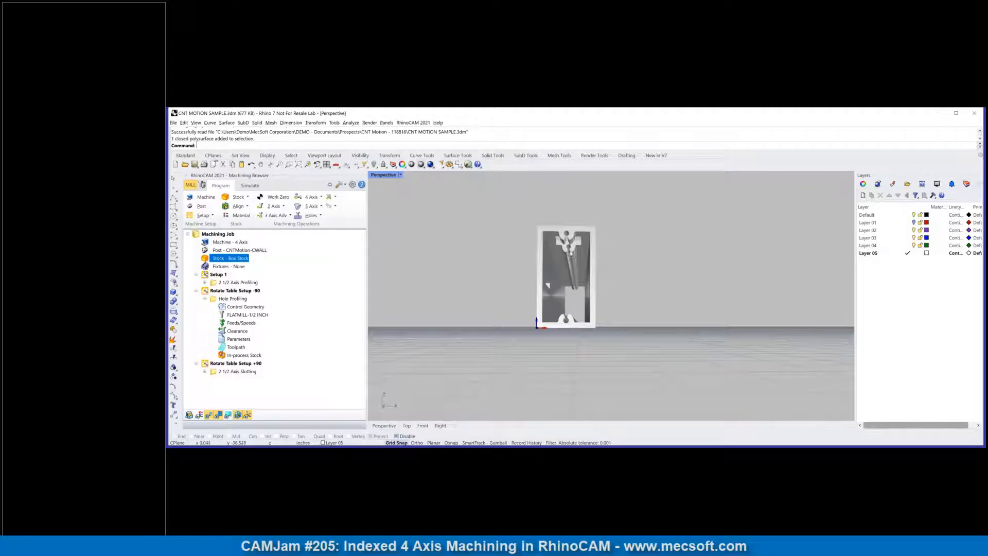
pyautogui.scroll(3, 569, 256)
pyautogui.scroll(3, 569, 255)
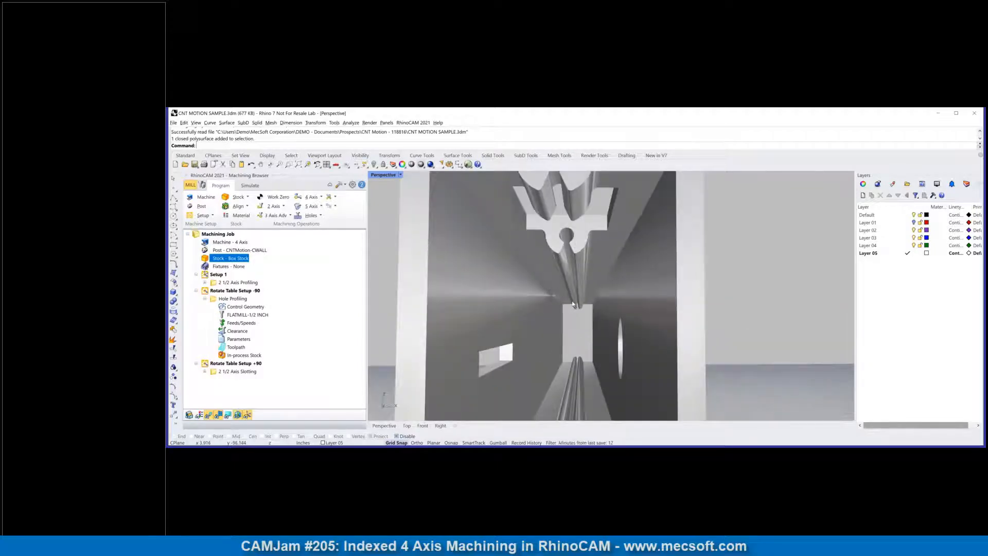
pyautogui.scroll(-3, 573, 305)
pyautogui.scroll(-2, 573, 304)
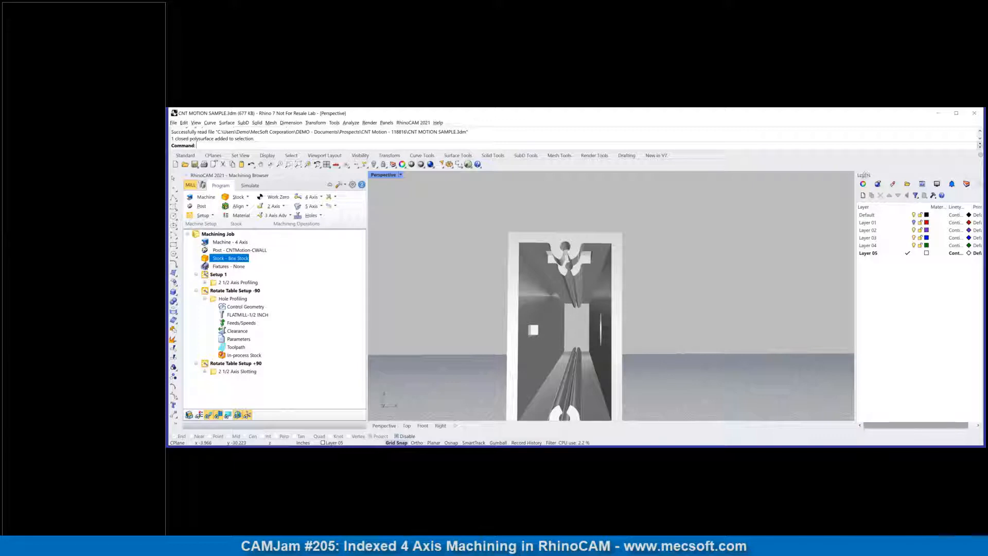
# Step: Undock the Layers panel, float it over the viewport and frame the extrusion beside it
pyautogui.moveTo(864, 175); pyautogui.dragTo(739, 181)
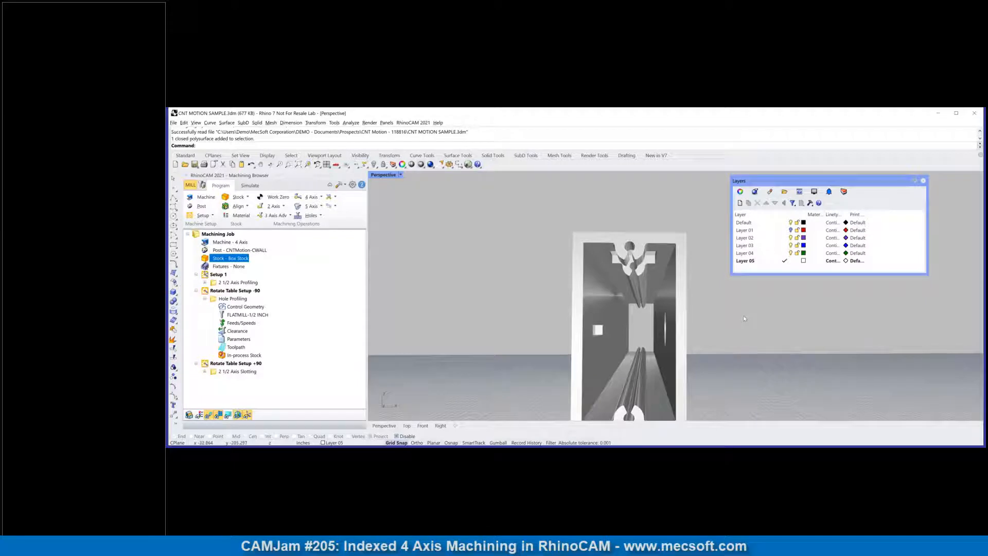
pyautogui.moveTo(743, 315); pyautogui.dragTo(740, 351, button='right')
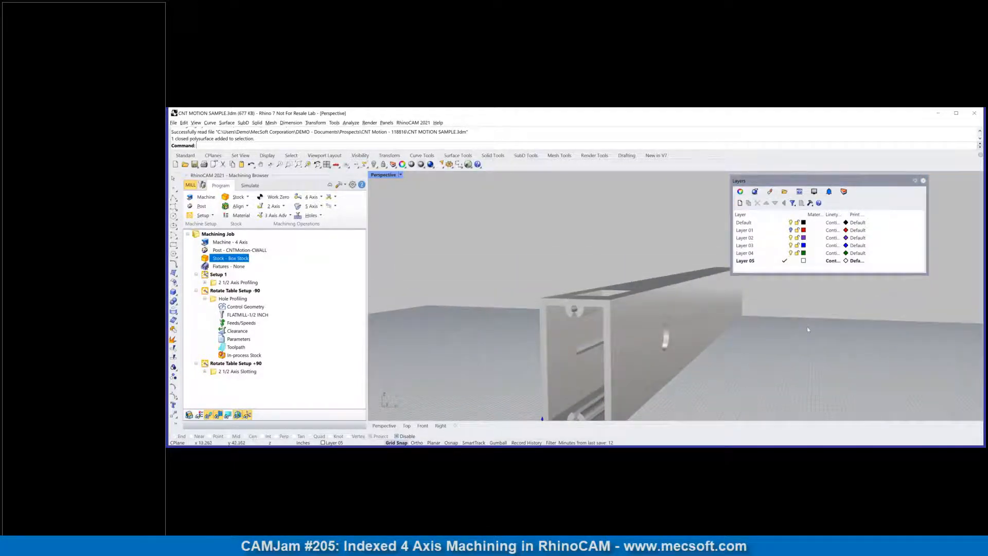
pyautogui.scroll(-3, 808, 326)
pyautogui.scroll(3, 815, 356)
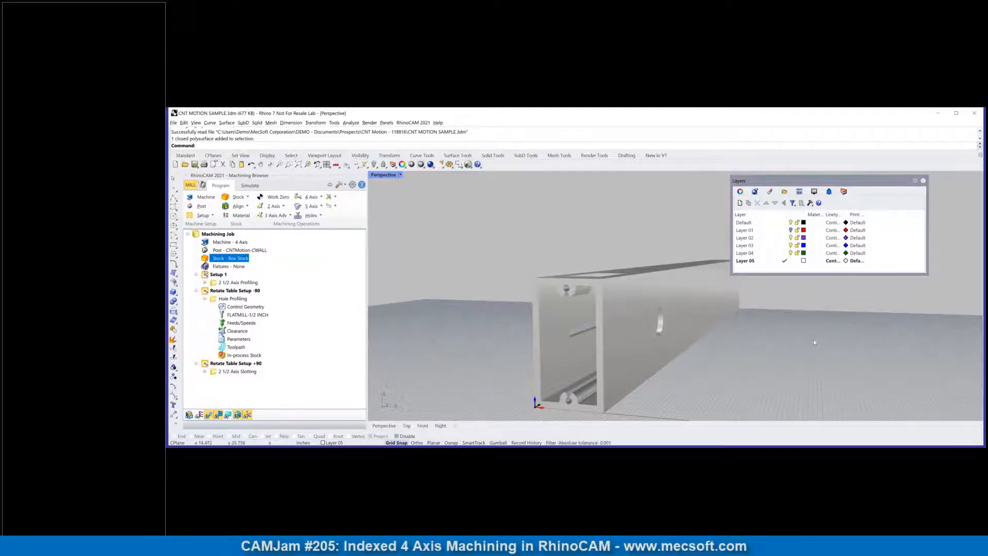
pyautogui.scroll(-2, 815, 341)
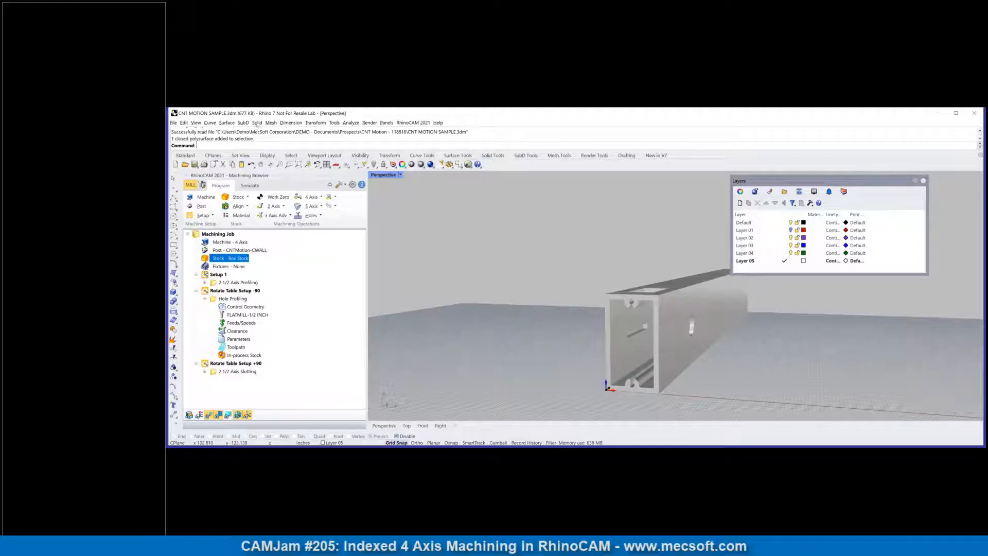
pyautogui.click(257, 122)
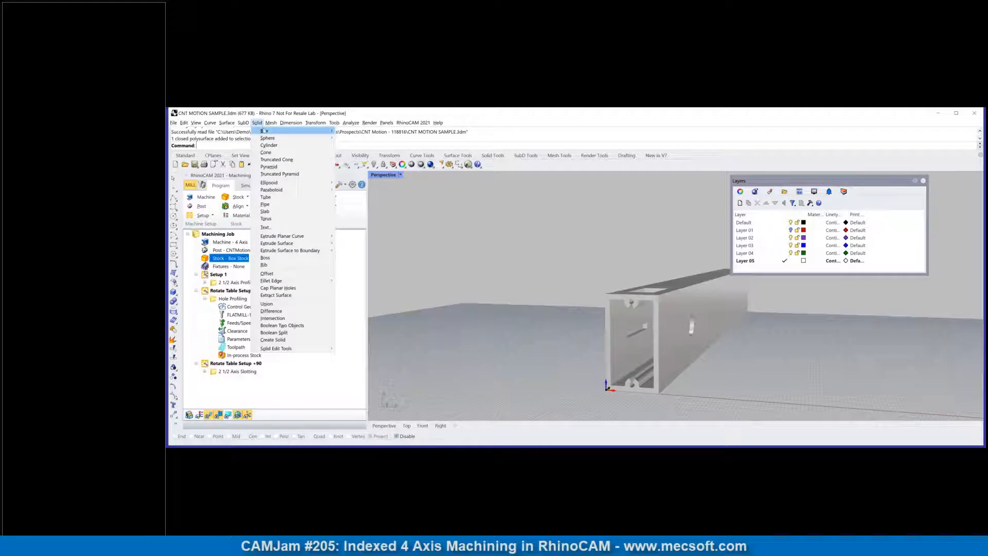
pyautogui.moveTo(267, 138)
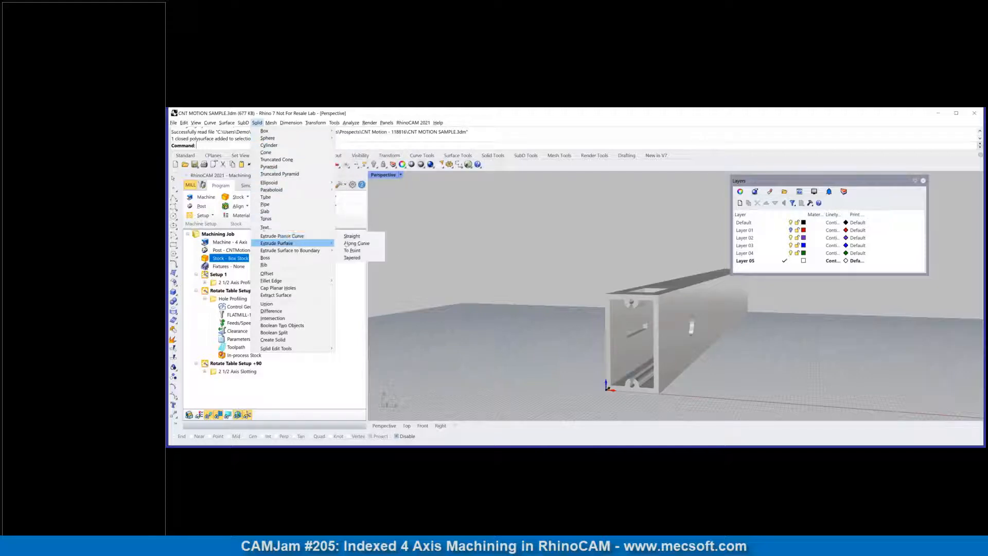
pyautogui.moveTo(330, 236)
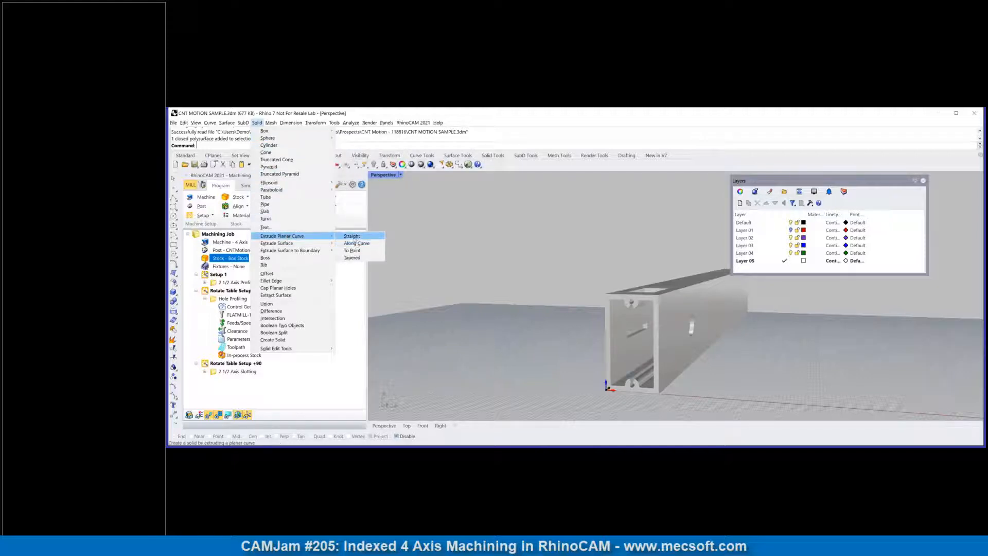
pyautogui.click(557, 315)
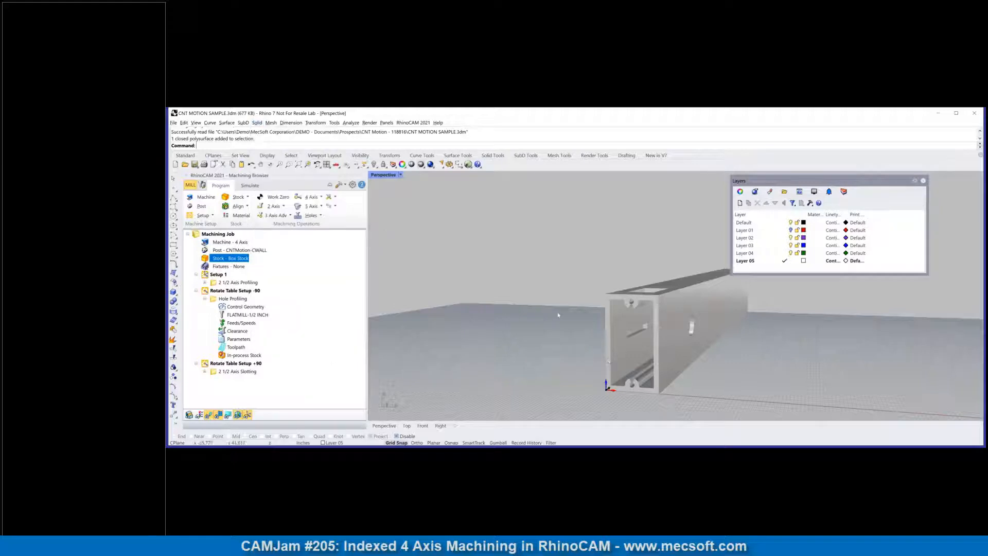
pyautogui.click(659, 308)
pyautogui.press('Escape')
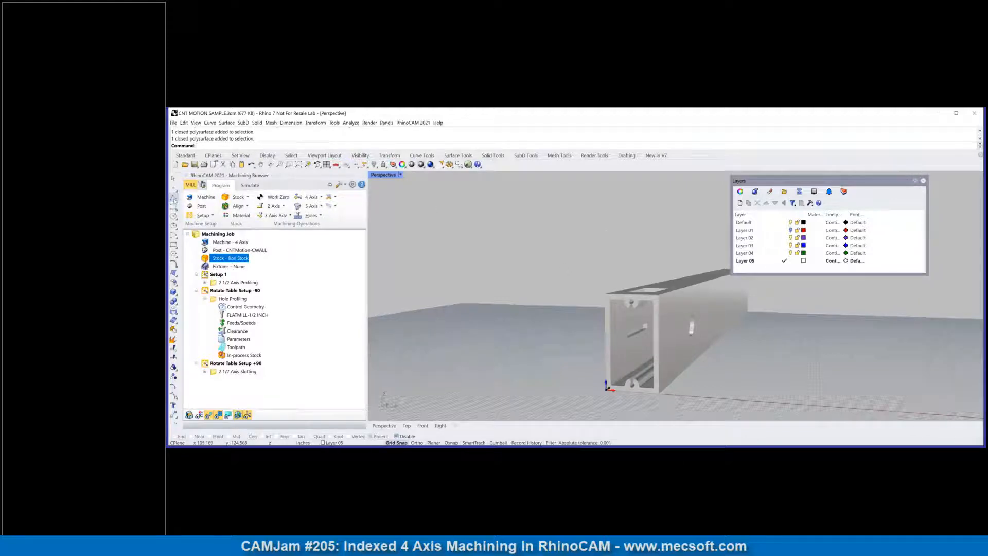
# Step: Turn on object snaps and trace a closed polyline through the four outer corners of the extrusion's open end
pyautogui.click(174, 245)
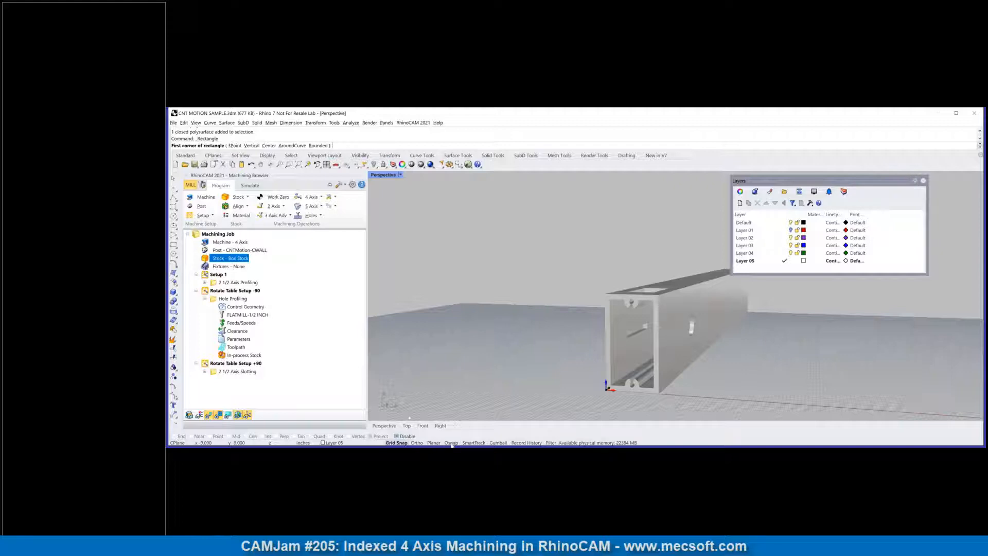
pyautogui.click(451, 443)
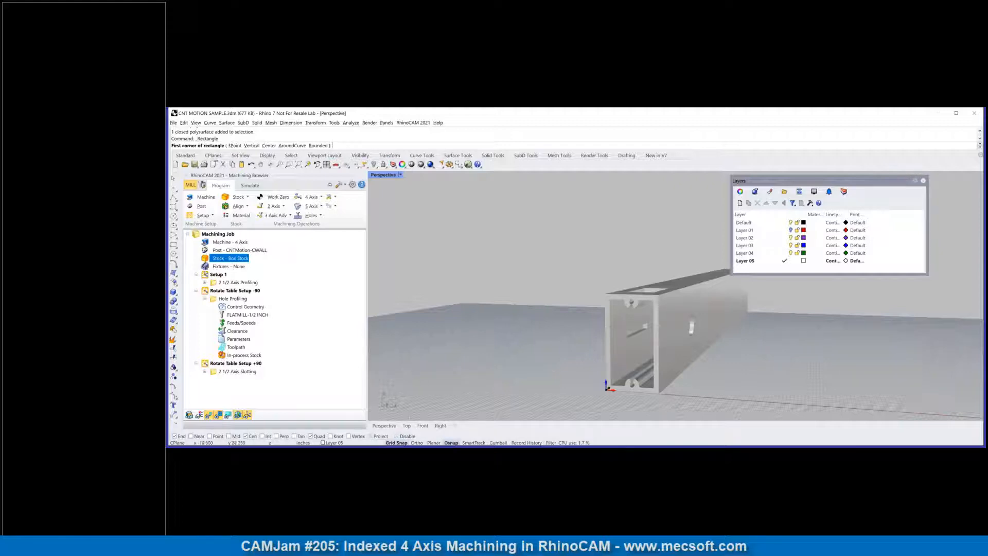
pyautogui.click(173, 198)
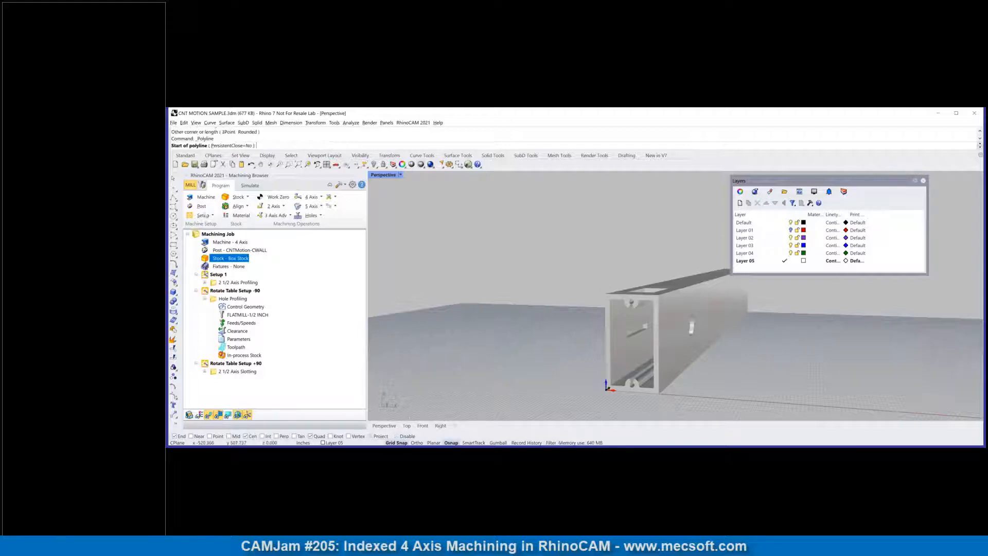
pyautogui.click(605, 295)
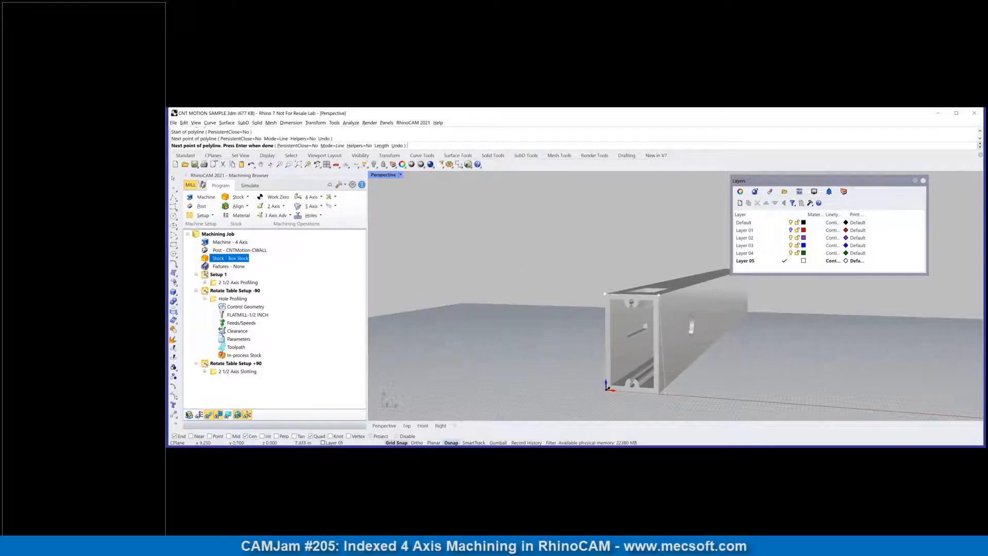
pyautogui.click(659, 295)
pyautogui.click(660, 394)
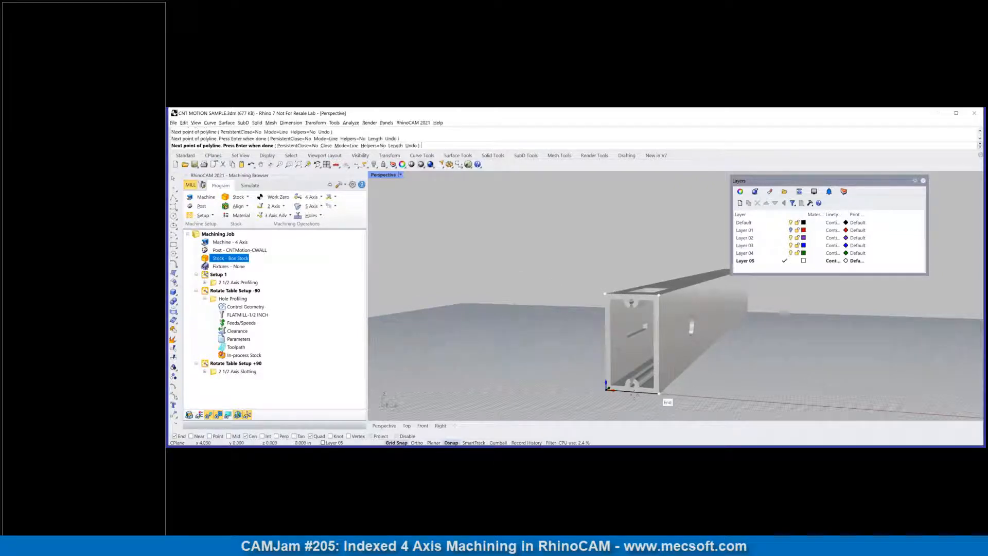
pyautogui.click(608, 390)
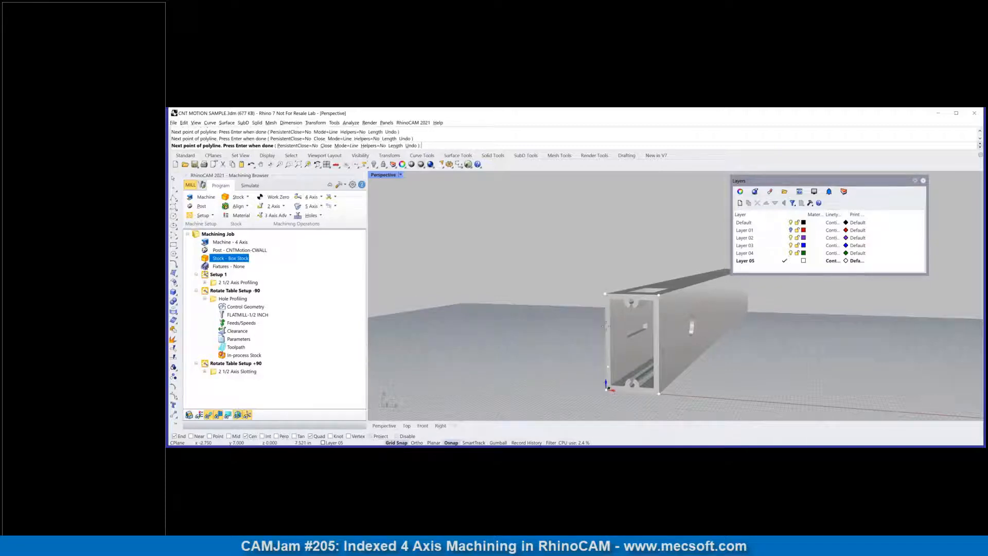
pyautogui.click(605, 294)
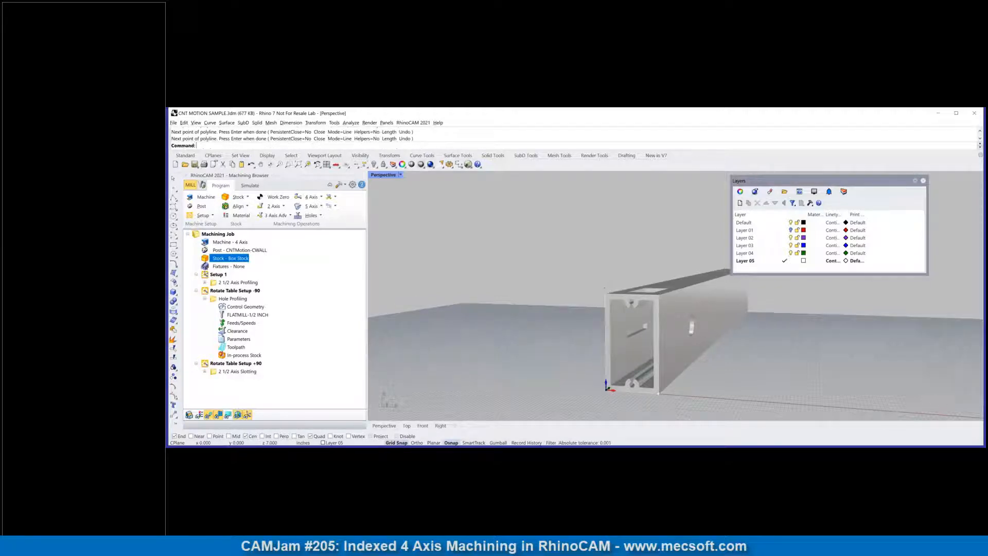
# Step: Select the closed curve around the extrusion's open end and dock the floating Layers panel
pyautogui.click(605, 335)
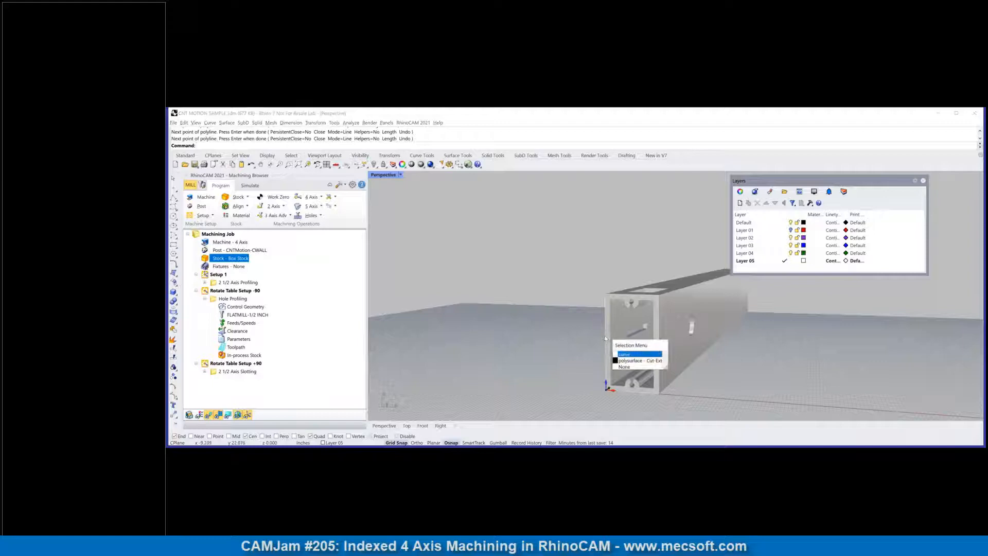
pyautogui.click(633, 354)
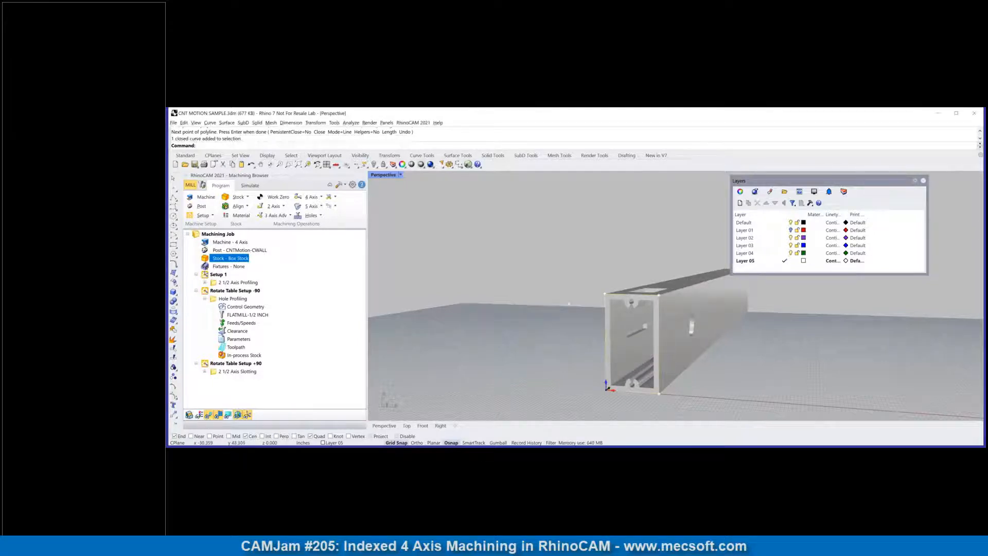
pyautogui.doubleClick(839, 179)
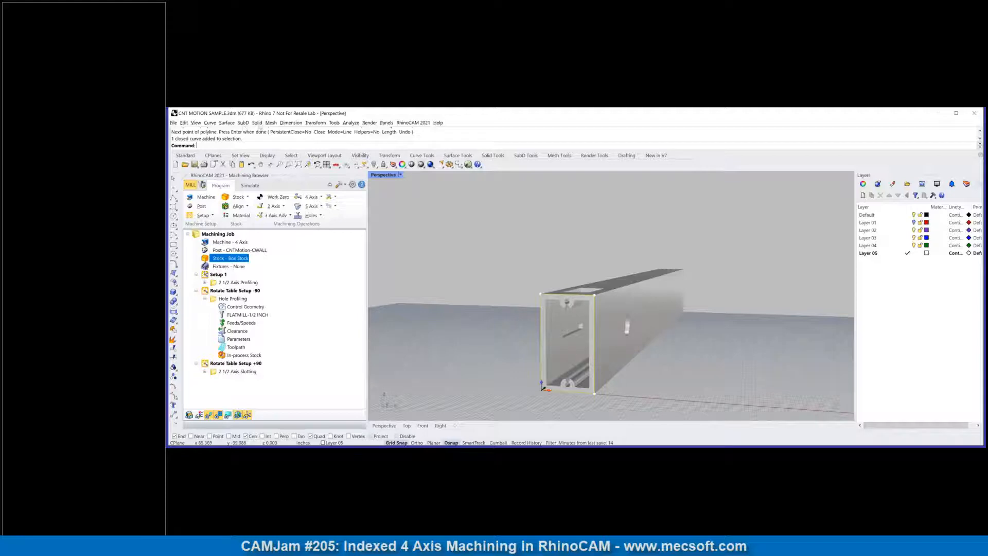
# Step: Extrude the selected end curve straight into a solid bar over the part, and delete this trial solid
pyautogui.click(257, 123)
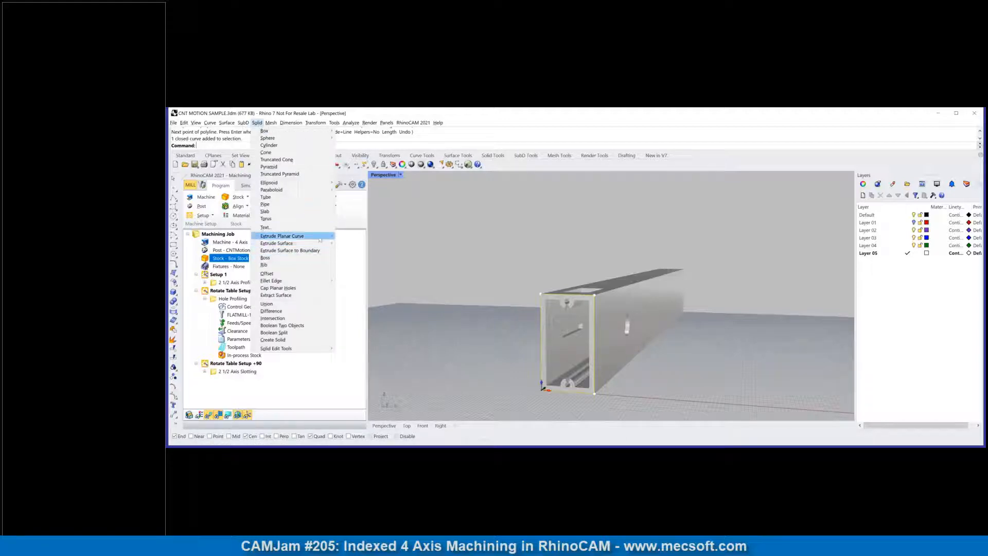
pyautogui.moveTo(304, 237)
pyautogui.click(352, 237)
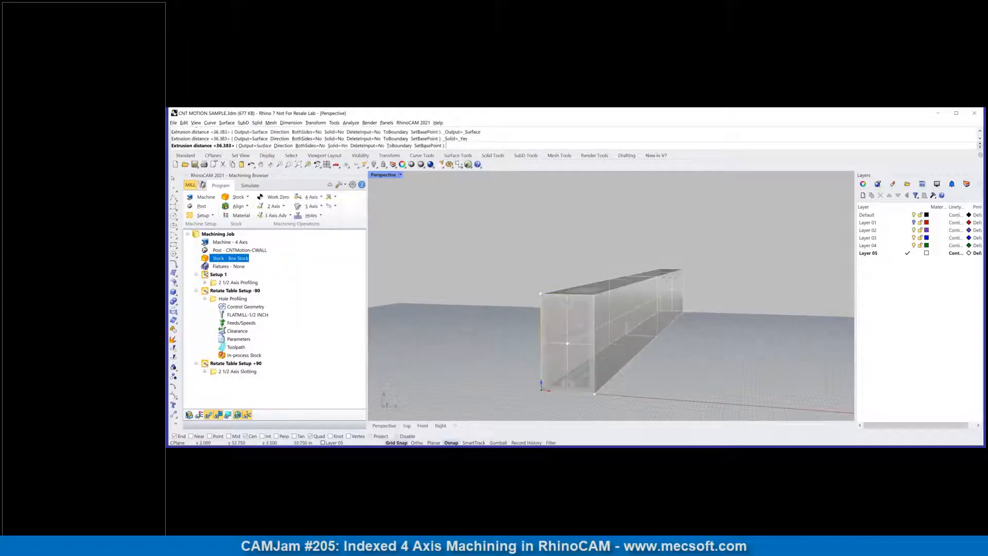
pyautogui.click(746, 245)
pyautogui.moveTo(745, 292); pyautogui.dragTo(741, 312, button='right')
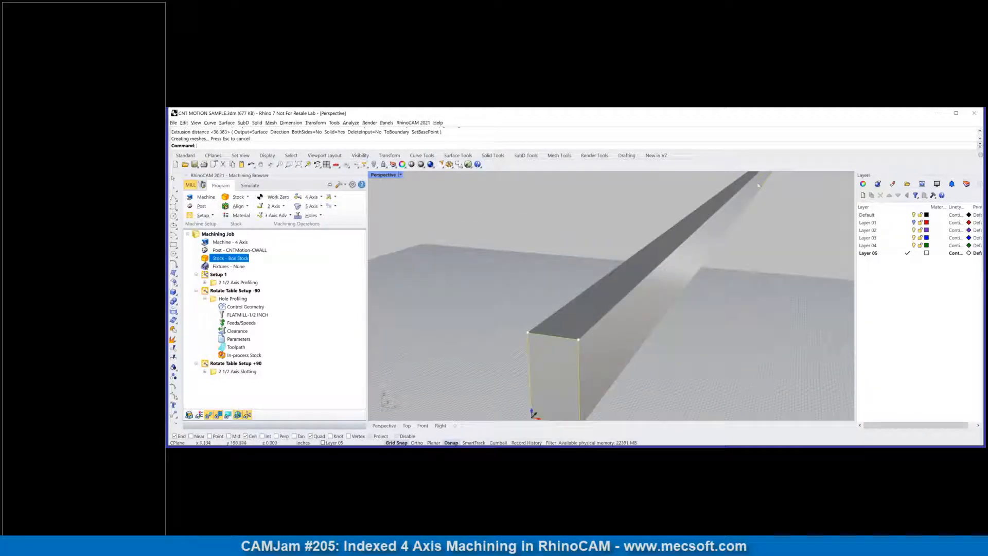
pyautogui.press('Delete')
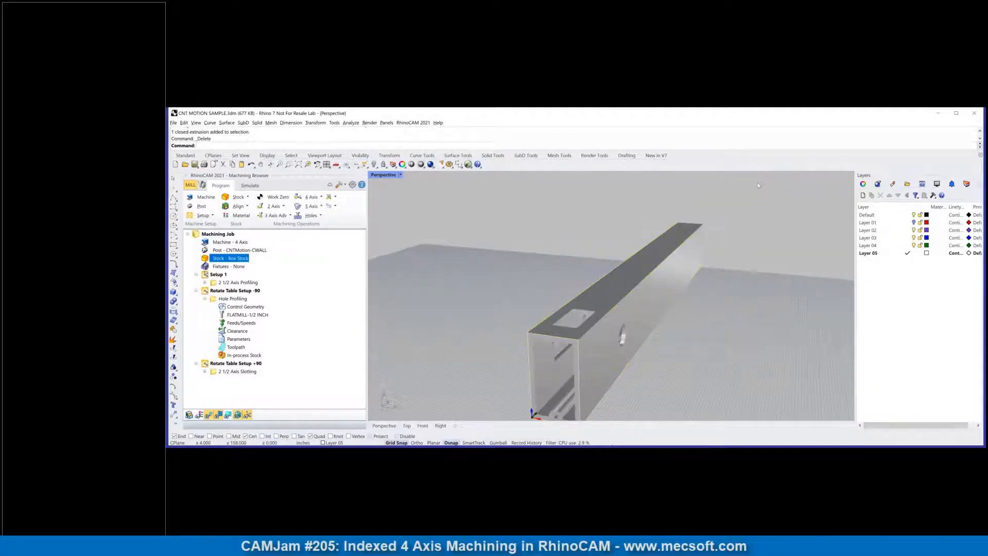
# Step: Examine the extrusion's top cutout, the hole and slot in its side walls, and its open end from several angles
pyautogui.scroll(-3, 741, 366)
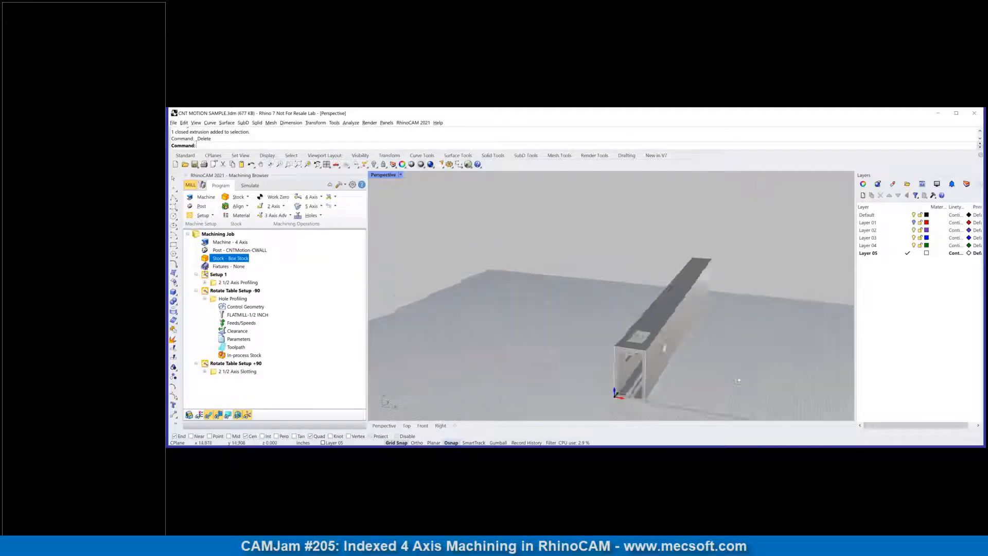
pyautogui.scroll(5, 740, 370)
pyautogui.scroll(-2, 429, 319)
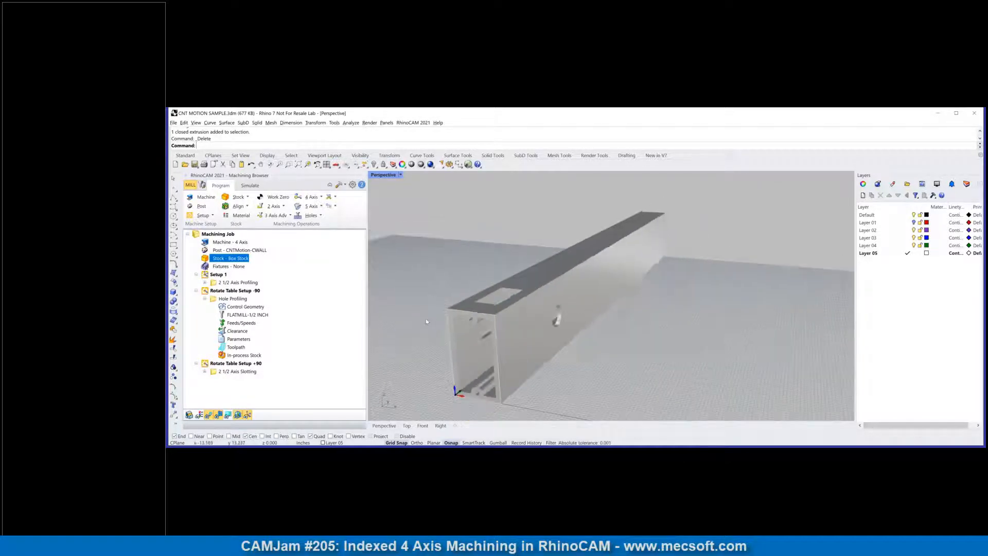
pyautogui.scroll(2, 387, 332)
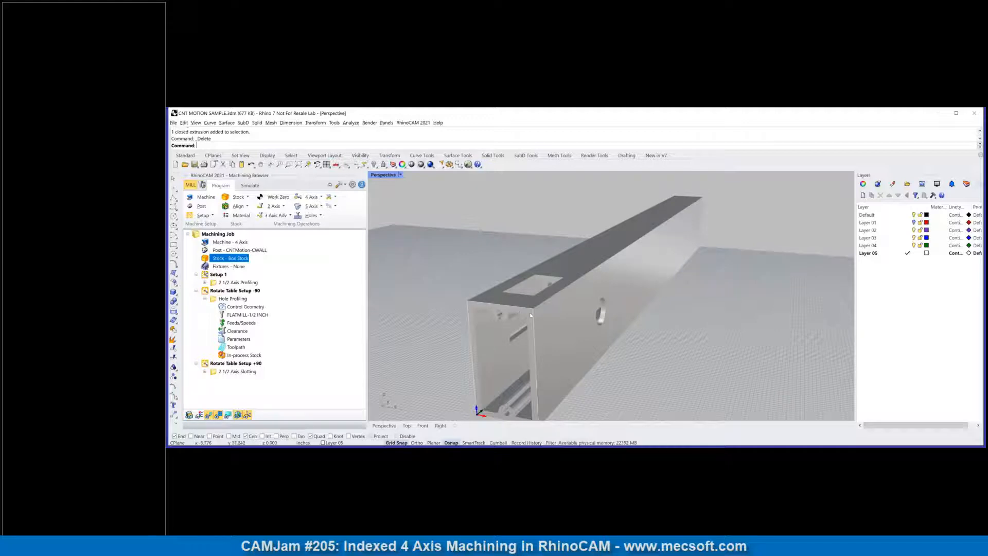
pyautogui.moveTo(537, 320); pyautogui.dragTo(583, 304, button='right')
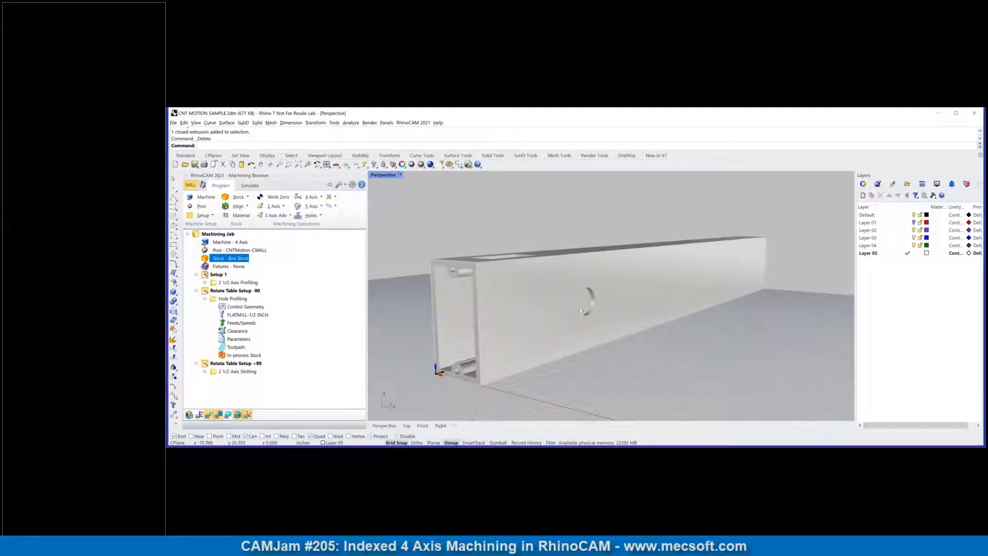
pyautogui.moveTo(502, 304); pyautogui.dragTo(627, 311, button='right')
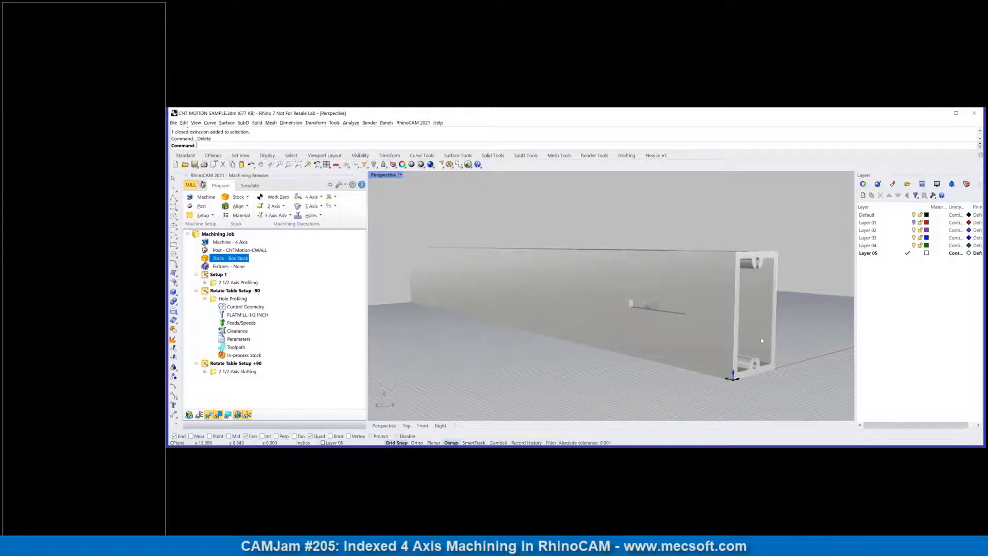
pyautogui.moveTo(761, 338); pyautogui.dragTo(711, 347, button='right')
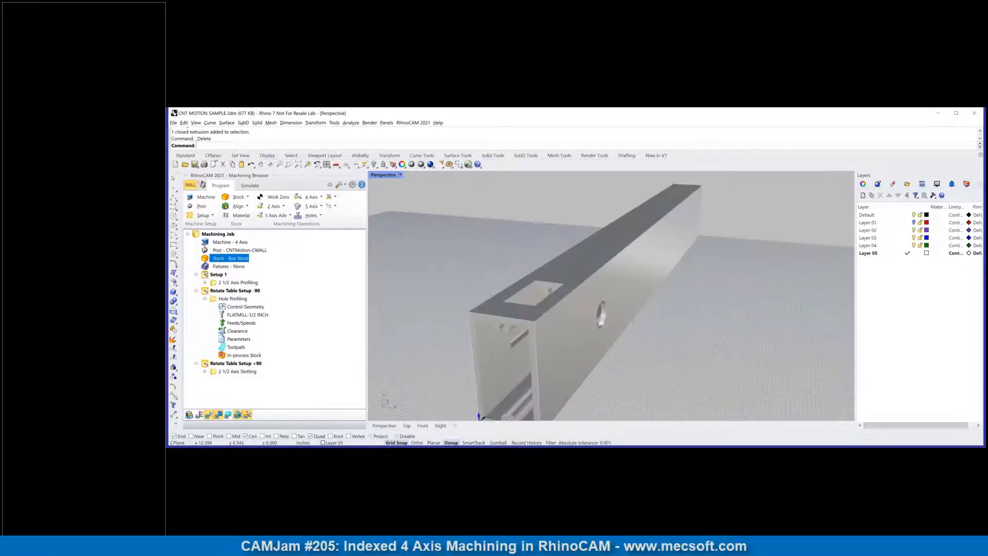
pyautogui.scroll(-3, 447, 380)
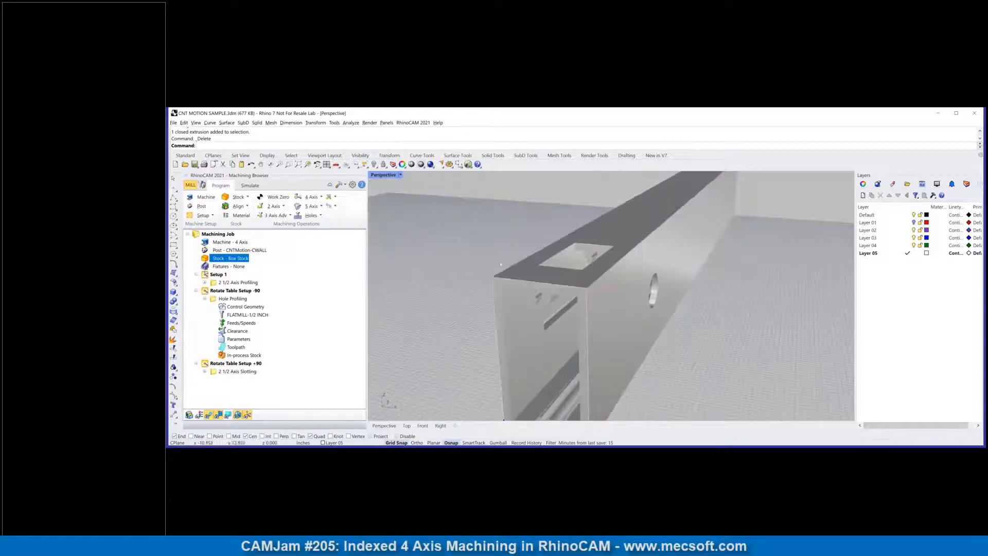
pyautogui.scroll(-3, 513, 384)
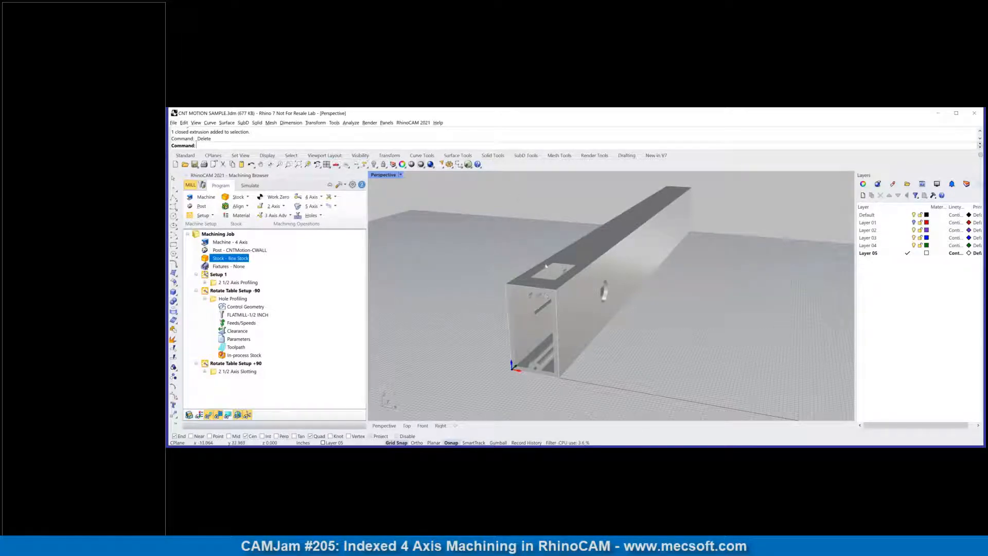
pyautogui.scroll(2, 480, 310)
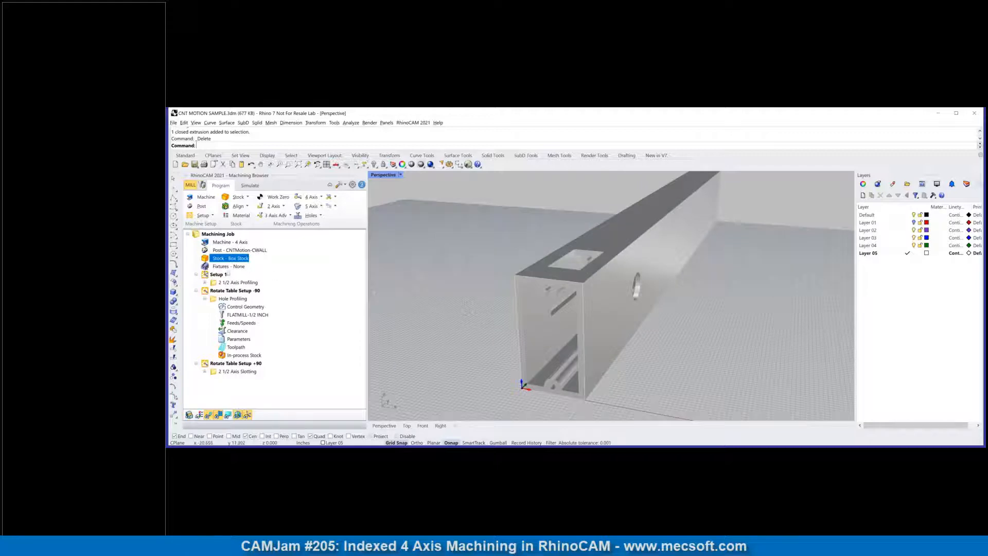
# Step: Open a new setup definition to review its orientation and the coordinate origin on the extrusion, and close it without generating
pyautogui.click(212, 275)
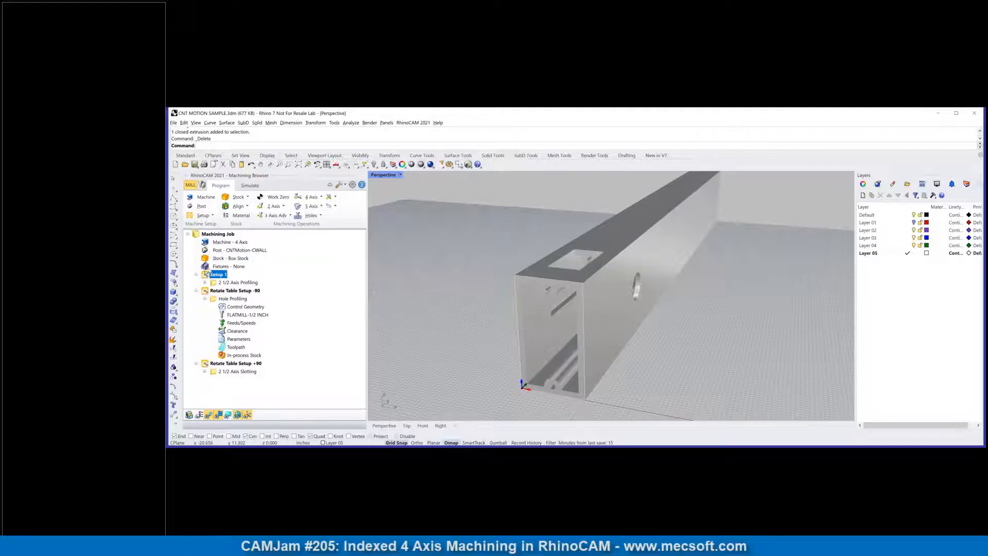
pyautogui.click(214, 267)
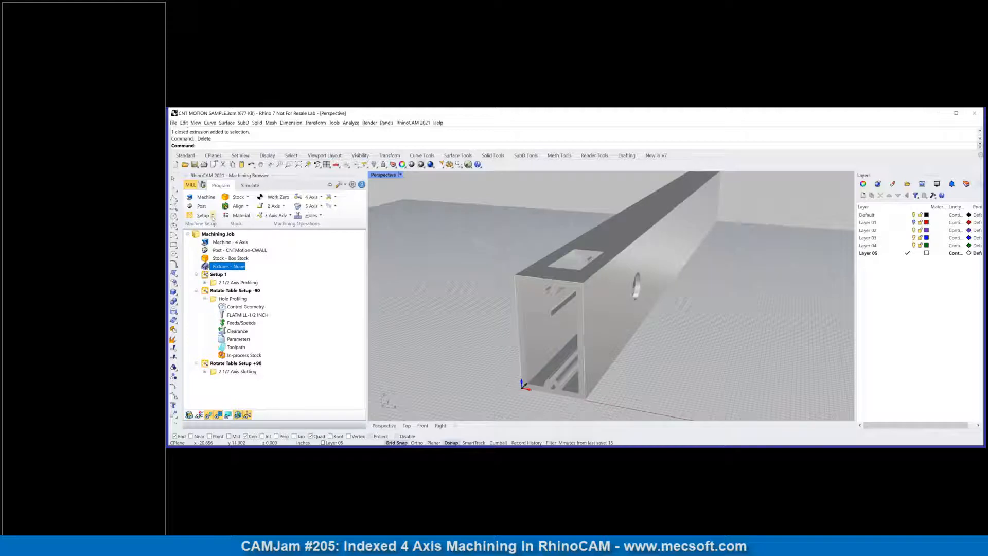
pyautogui.click(213, 217)
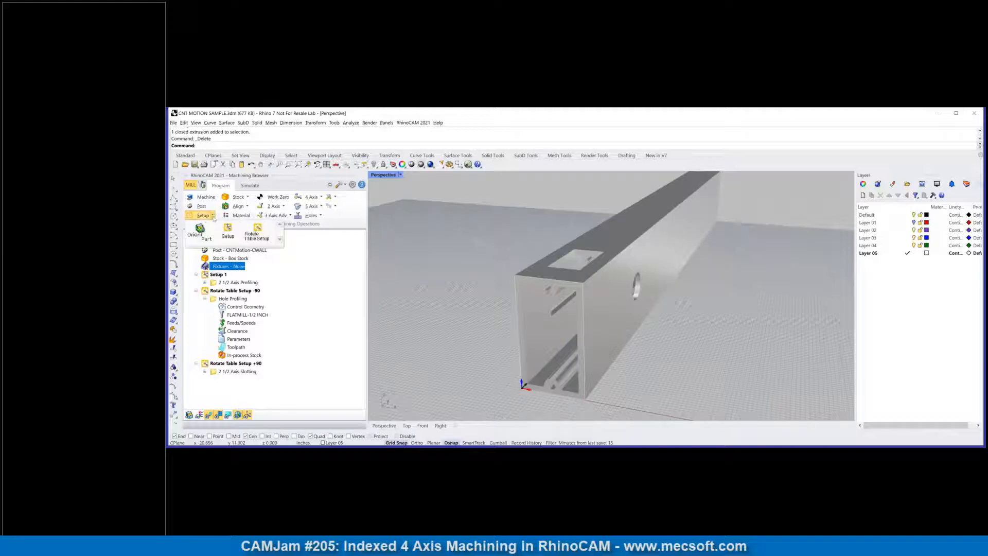
pyautogui.click(228, 231)
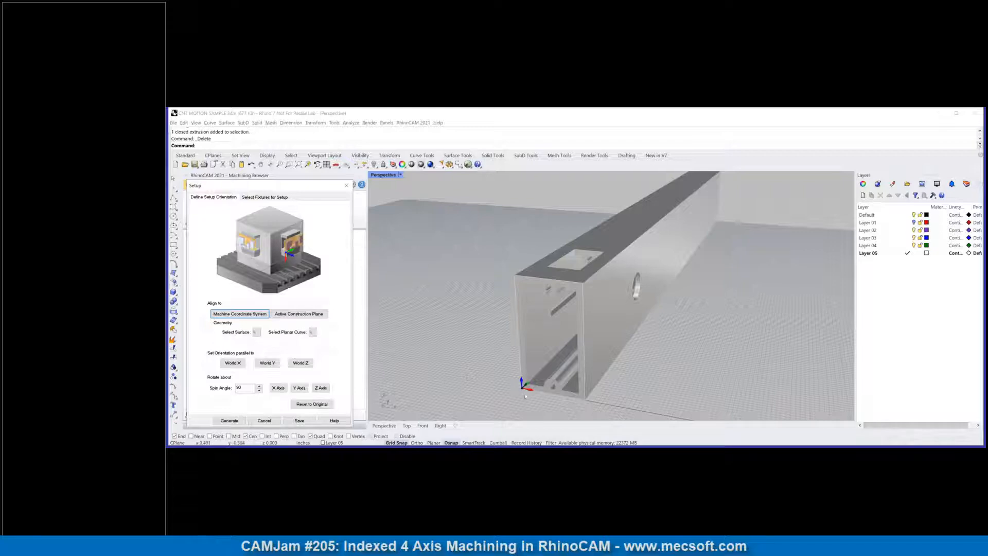
pyautogui.scroll(4, 525, 395)
pyautogui.scroll(-4, 526, 394)
pyautogui.click(346, 185)
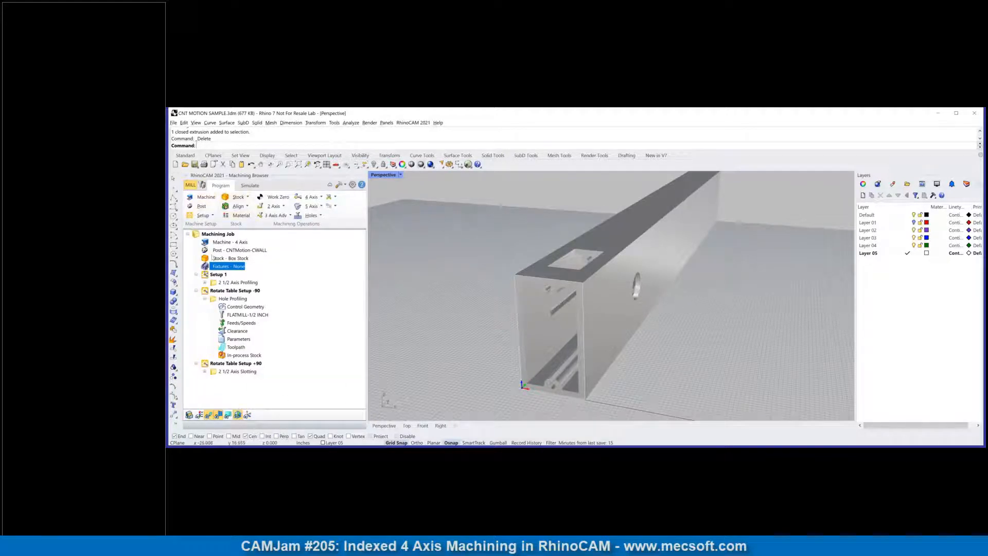
# Step: Generate a new setup in the machining job with the default orientation
pyautogui.click(212, 215)
pyautogui.click(228, 232)
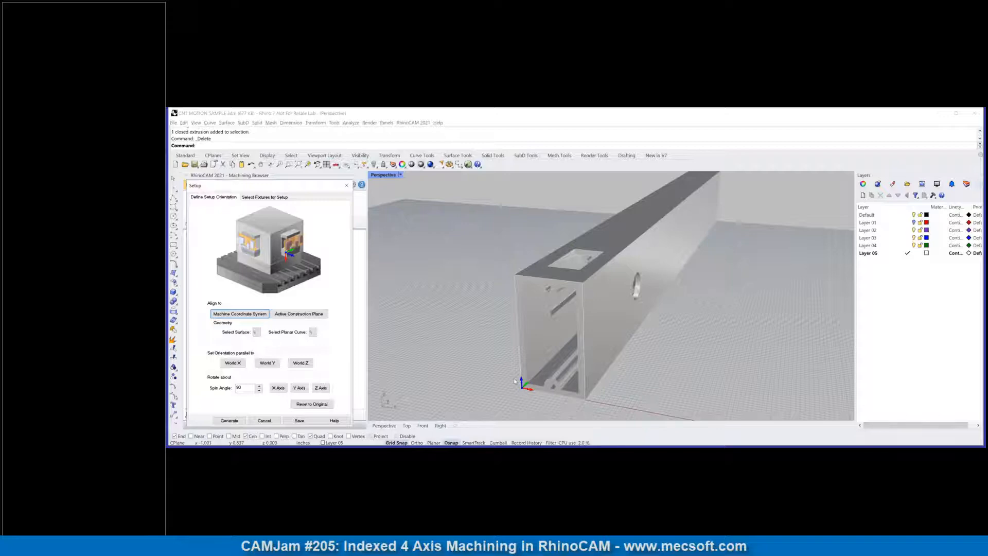
pyautogui.click(230, 420)
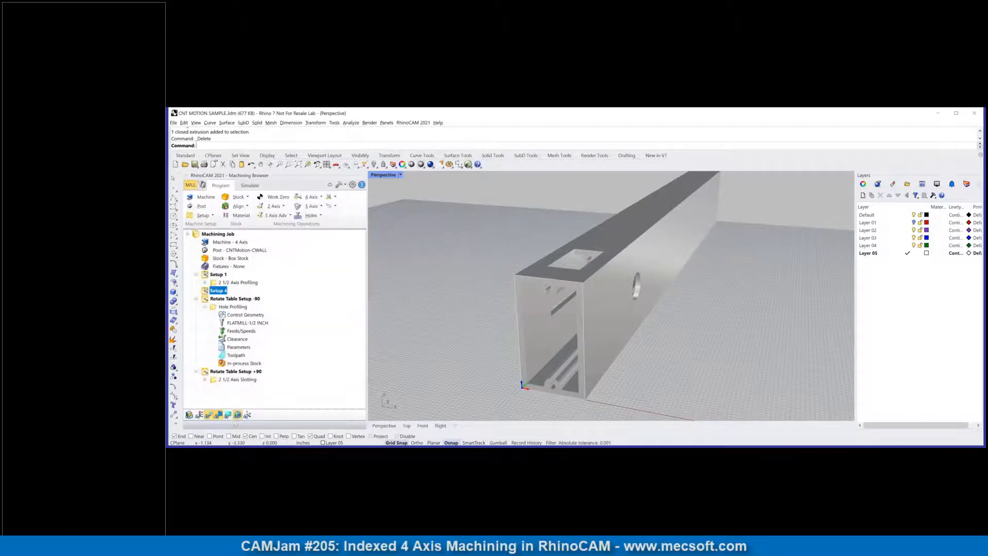
# Step: Move the newly created setup ahead of Setup 1 in the machining job and rename it Standard Setup
pyautogui.moveTo(209, 292); pyautogui.dragTo(208, 272)
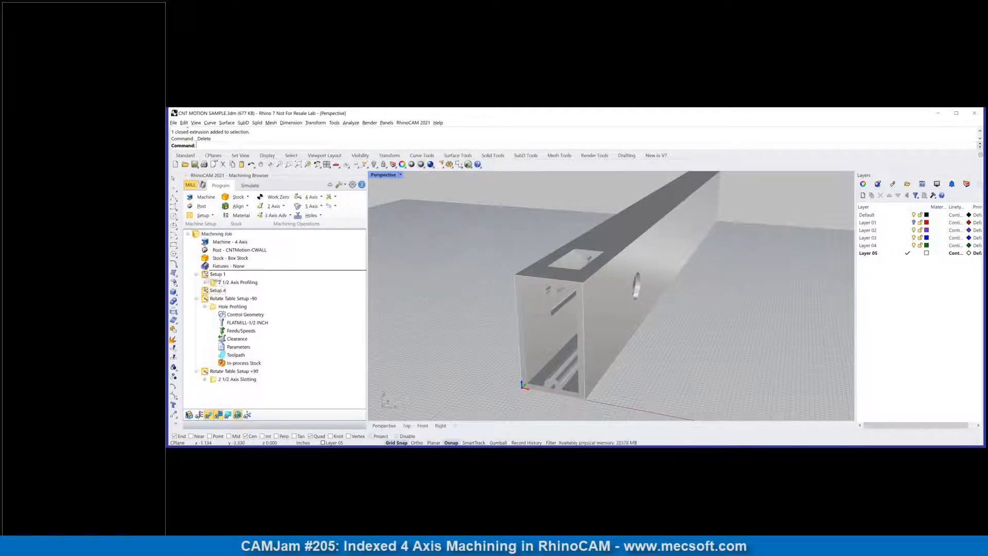
pyautogui.rightClick(215, 276)
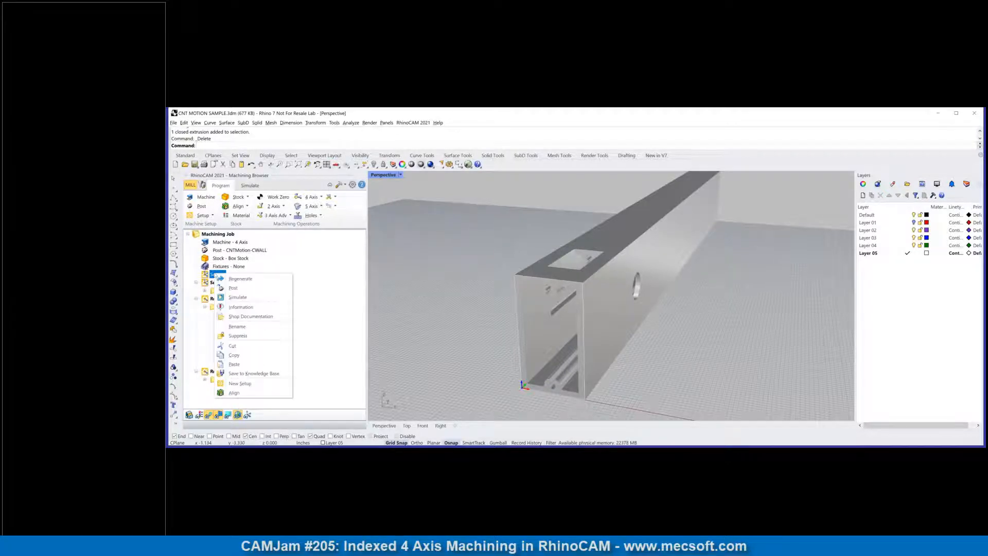
pyautogui.click(232, 328)
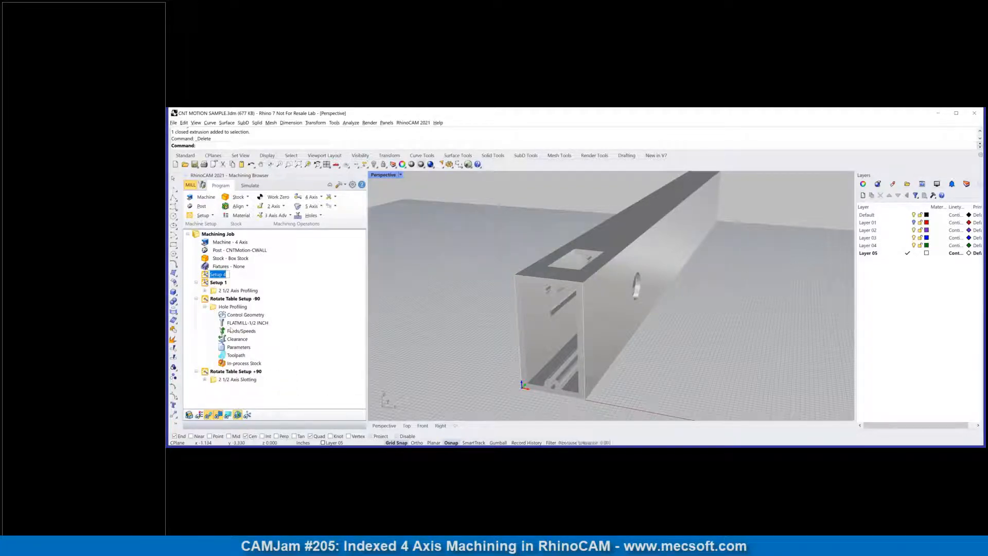
pyautogui.write('Standard Setup')
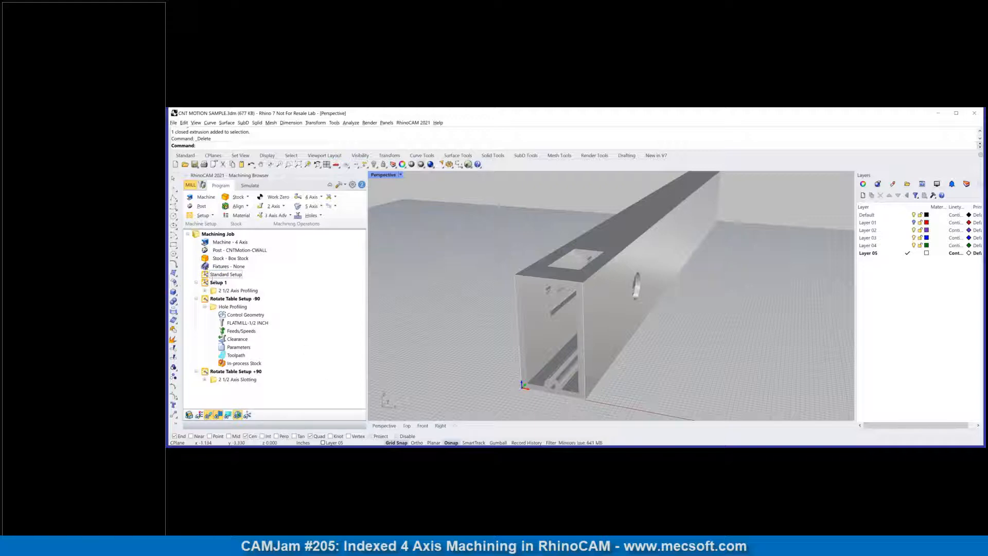
pyautogui.press('Return')
# Step: Start a 2 1/2 Axis Profiling operation under Standard Setup with the four edges of the top rectangular cutout as part regions
pyautogui.scroll(3, 540, 249)
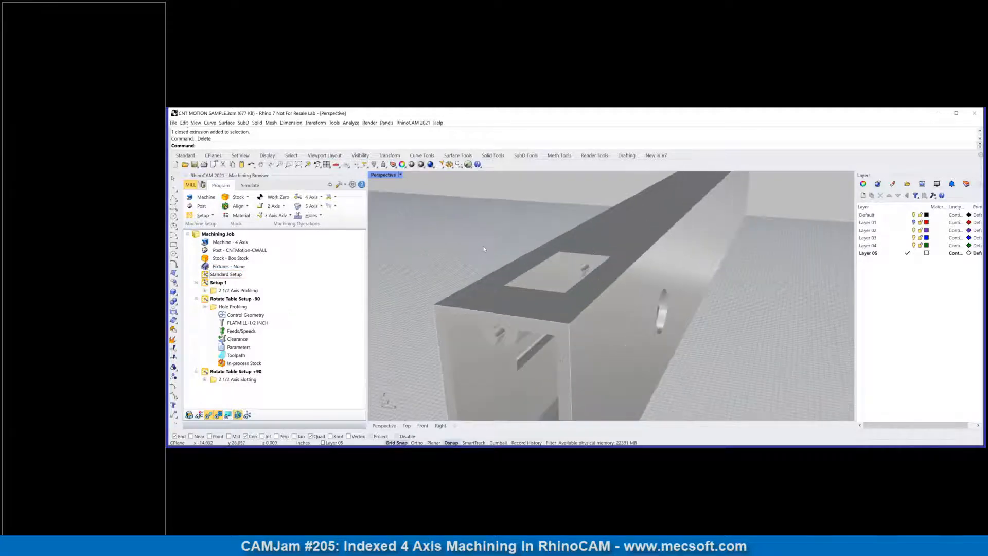
pyautogui.click(226, 275)
pyautogui.click(284, 206)
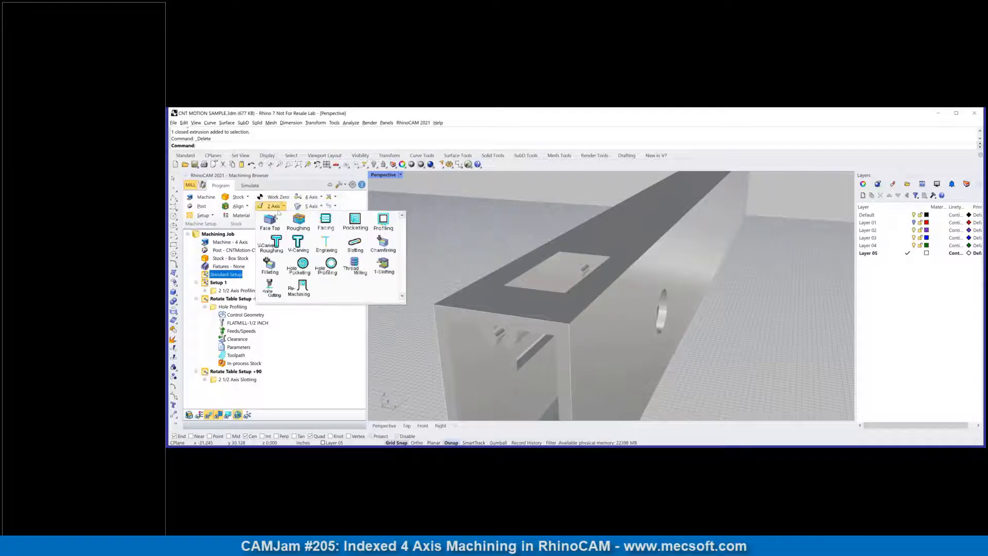
pyautogui.click(453, 210)
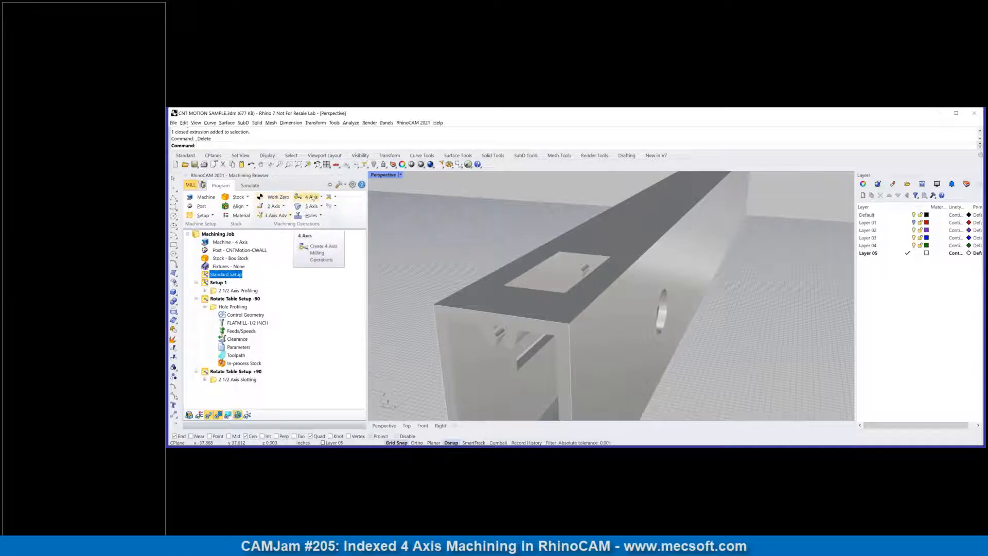
pyautogui.click(284, 207)
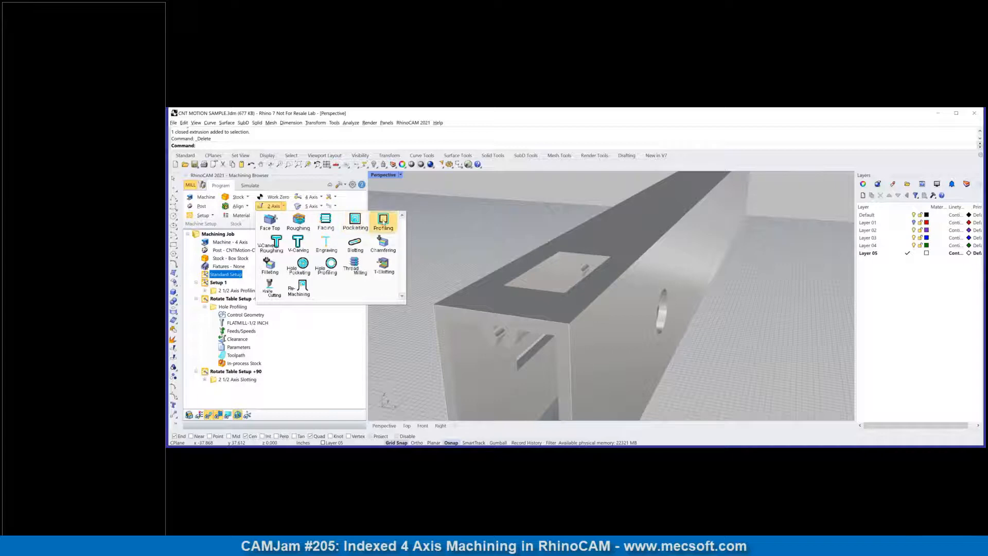
pyautogui.click(383, 222)
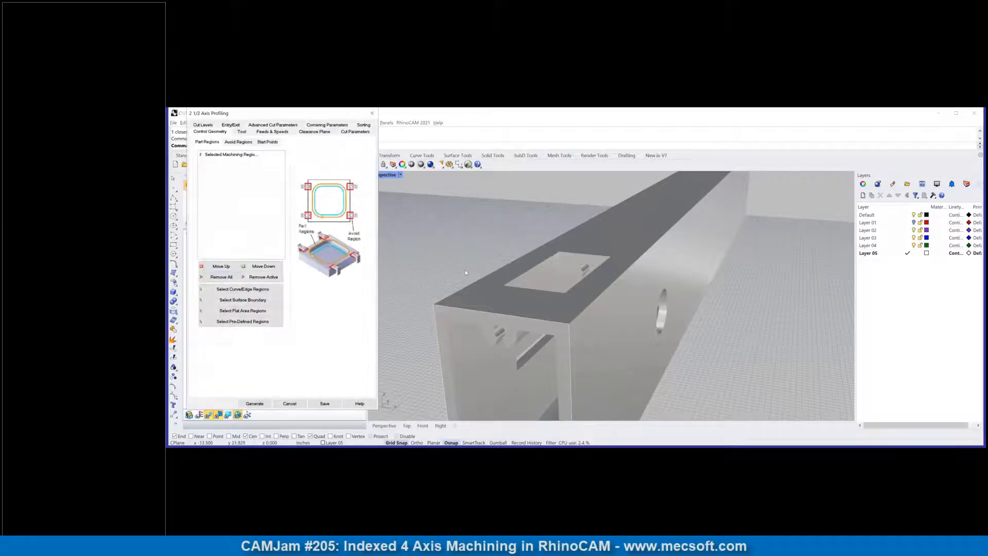
pyautogui.click(242, 290)
pyautogui.click(526, 270)
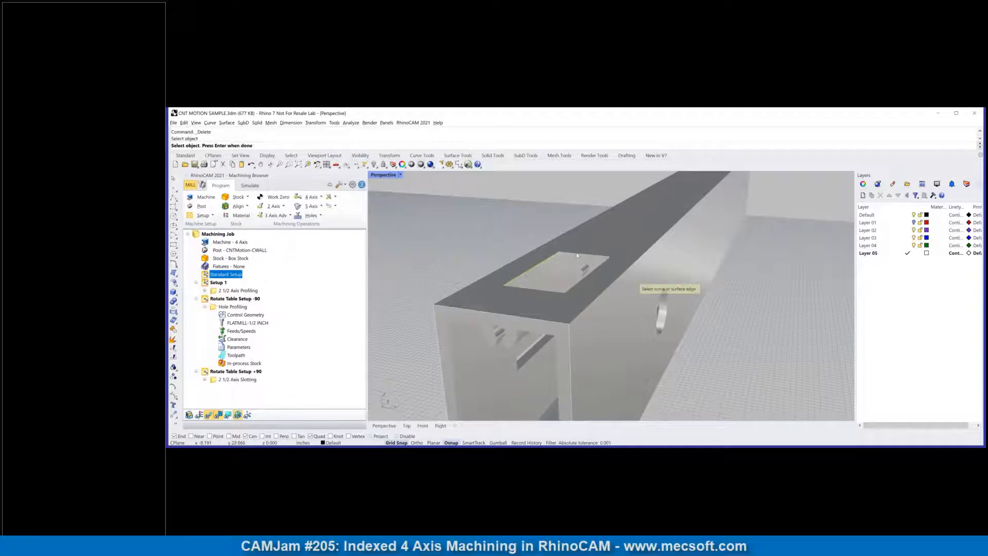
pyautogui.click(590, 276)
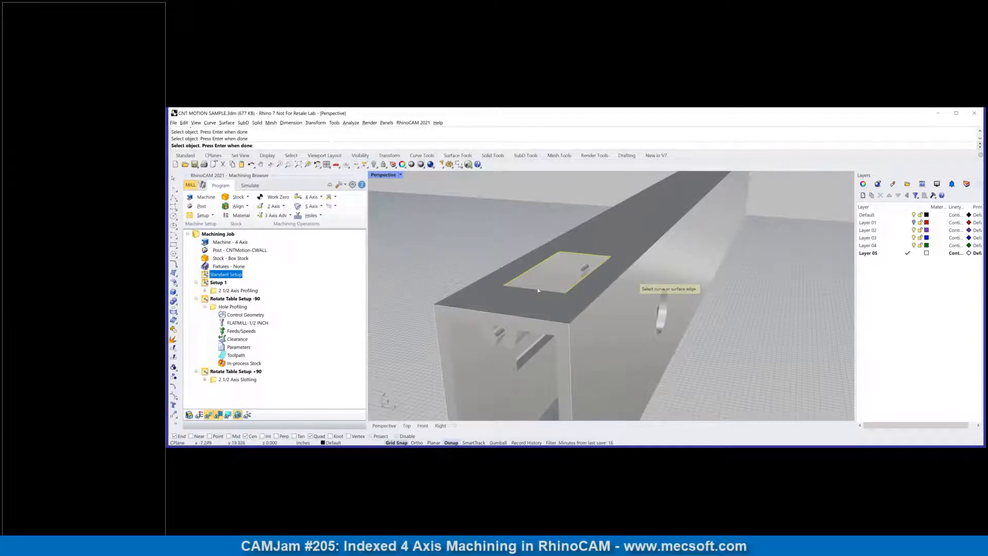
pyautogui.press('Return')
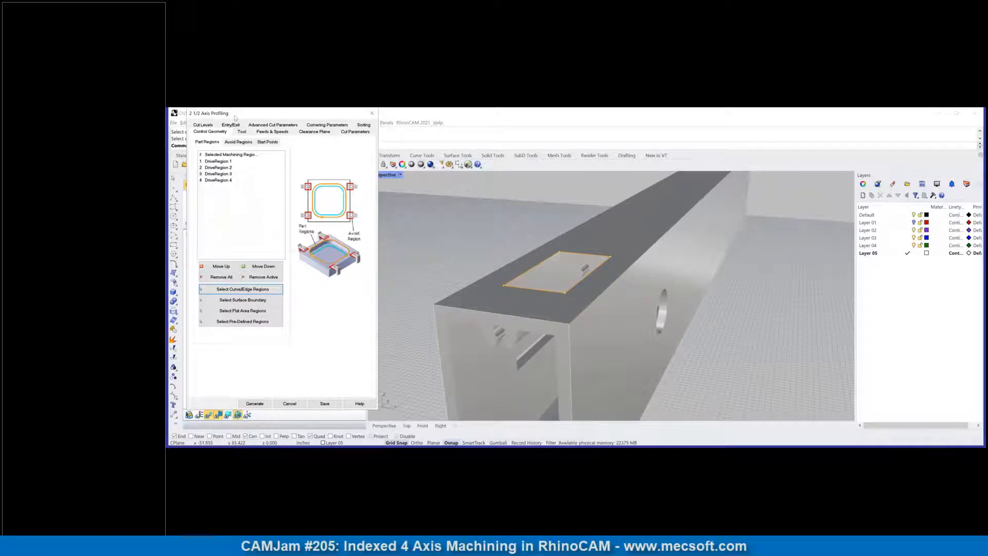
# Step: Examine the FLATMILL-1/2 INCH tool's definition, and the profiling operation's feeds, speeds and clearance plane settings
pyautogui.click(242, 132)
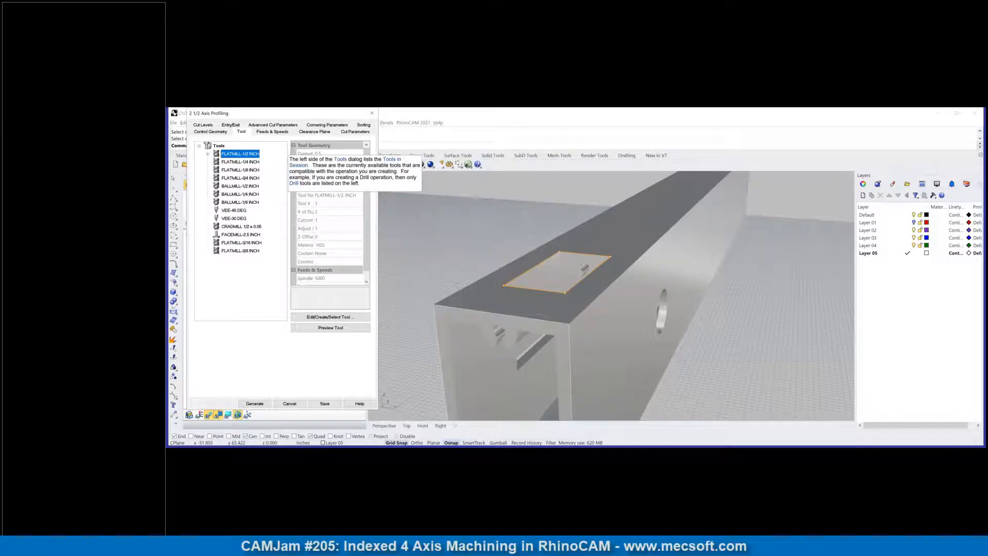
pyautogui.click(331, 318)
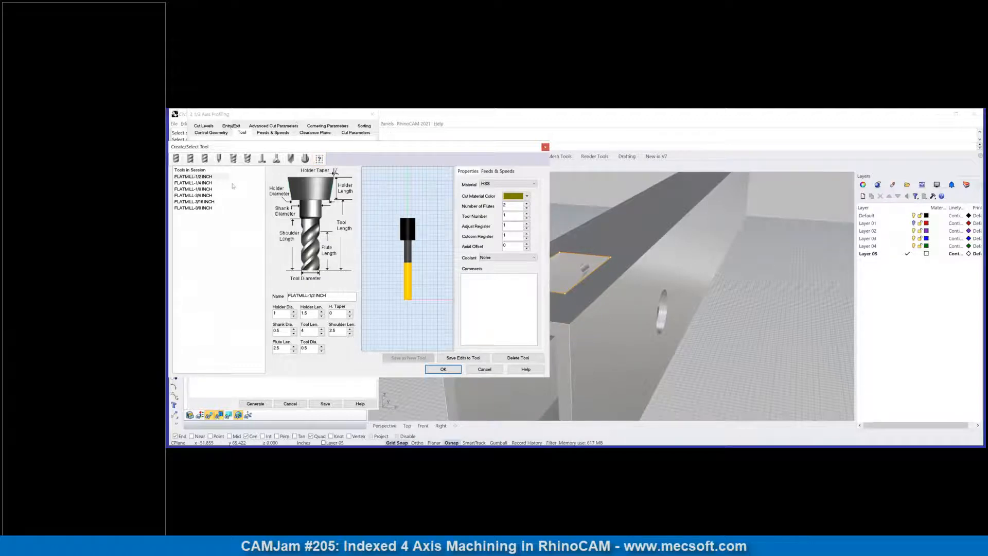
pyautogui.click(545, 148)
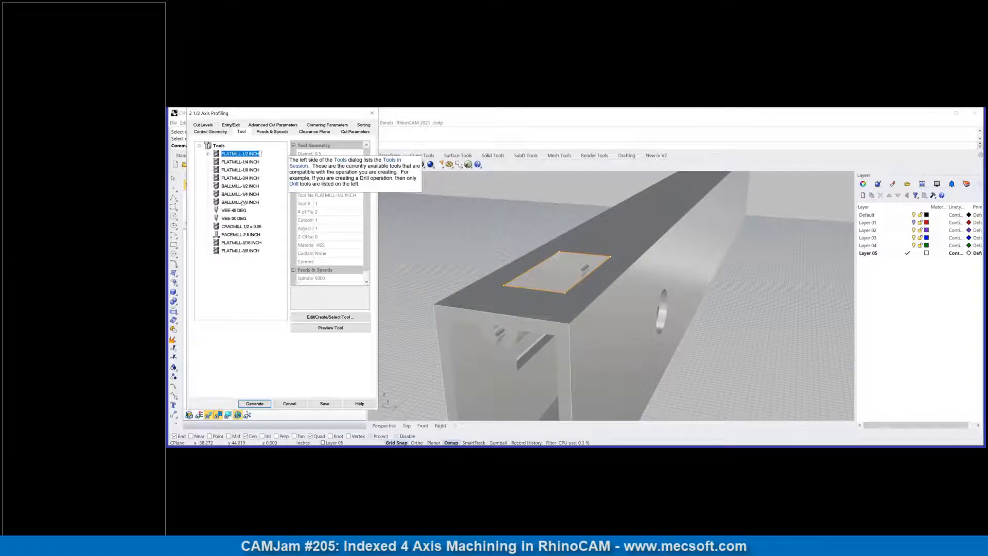
pyautogui.click(428, 229)
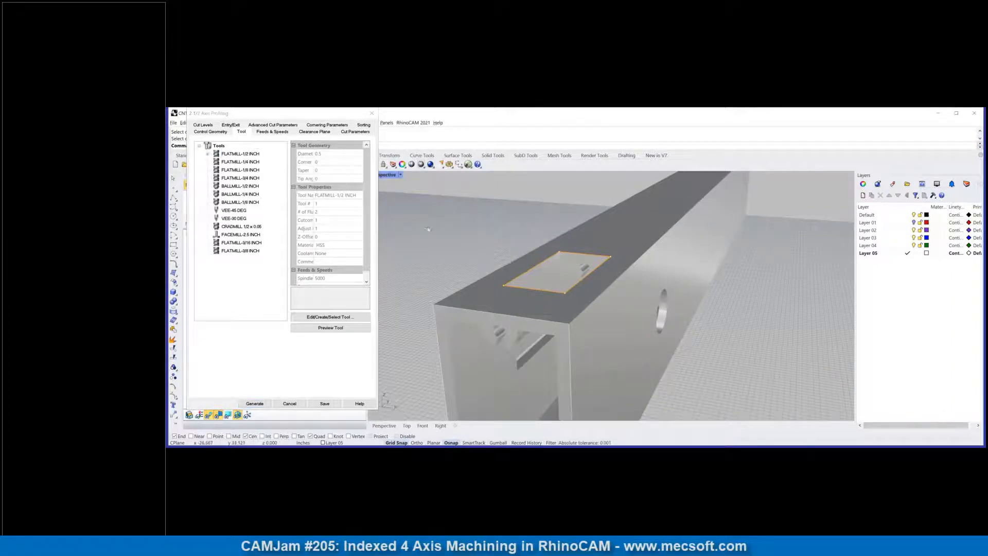
pyautogui.click(222, 170)
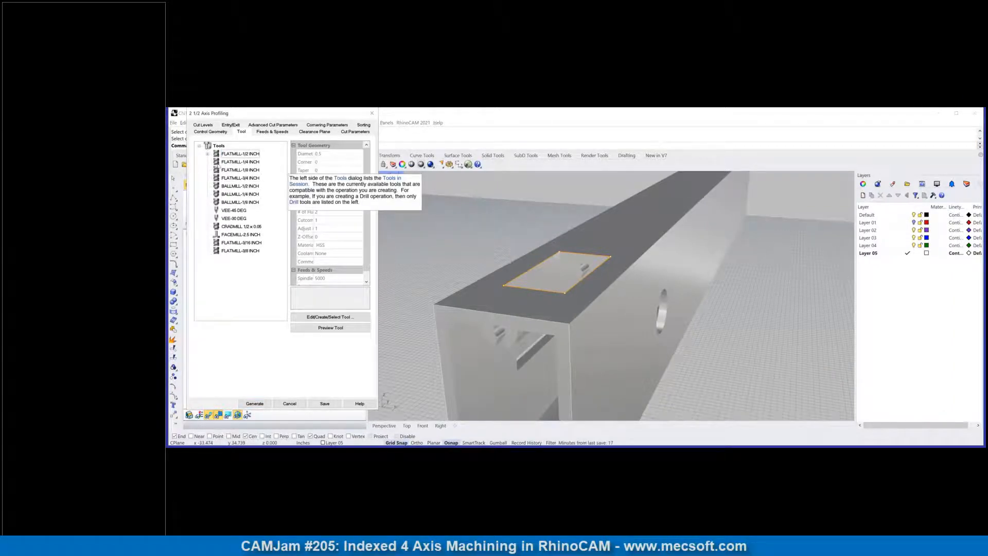
pyautogui.click(221, 162)
pyautogui.click(267, 132)
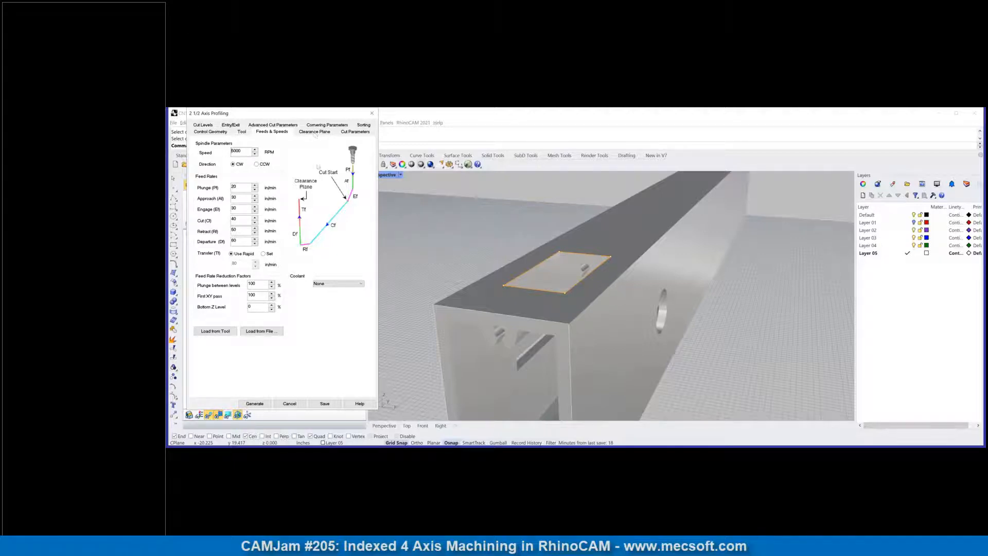
pyautogui.click(314, 133)
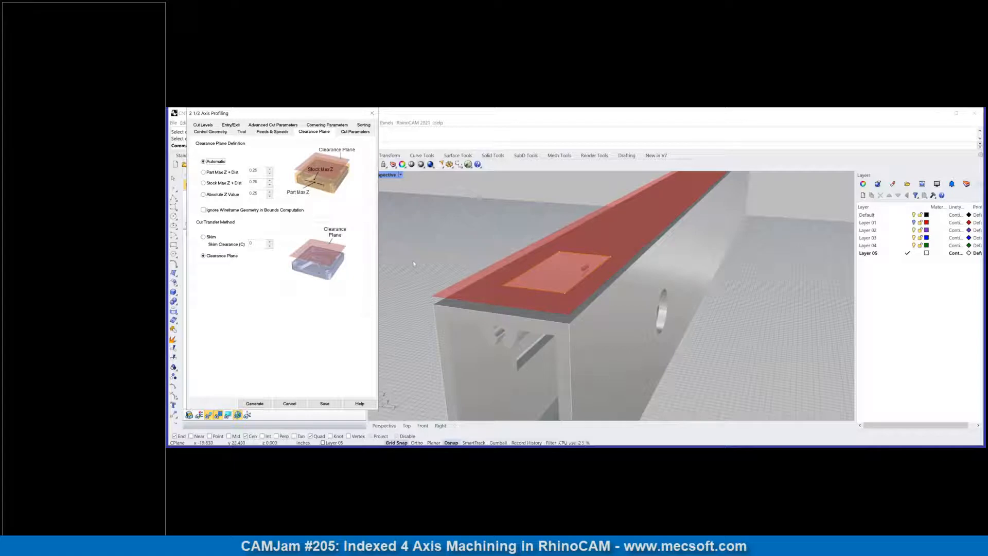
# Step: Set the profiling to climb cutting on the inside of closed curves, and generate the toolpath
pyautogui.click(340, 131)
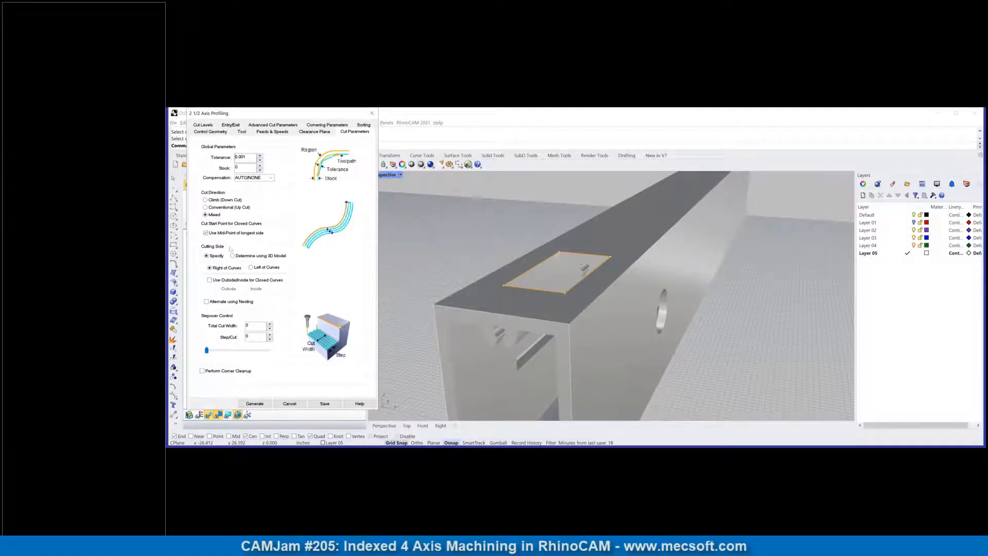
pyautogui.moveTo(245, 158)
pyautogui.moveTo(245, 160)
pyautogui.moveTo(222, 217)
pyautogui.click(220, 199)
pyautogui.click(210, 280)
pyautogui.click(248, 289)
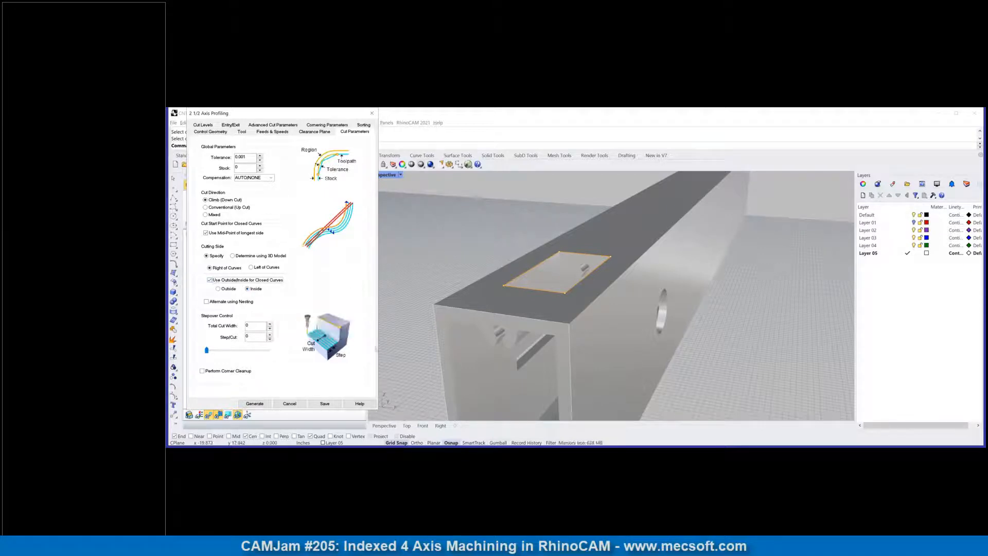
pyautogui.click(254, 404)
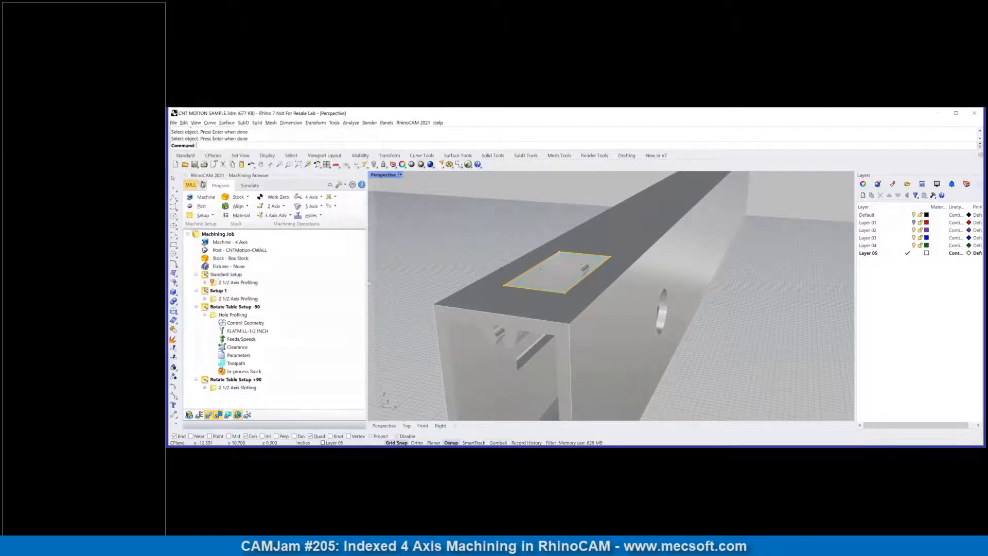
# Step: Examine the generated profiling toolpath and its entry and exit moves inside the top cutout
pyautogui.scroll(3, 541, 281)
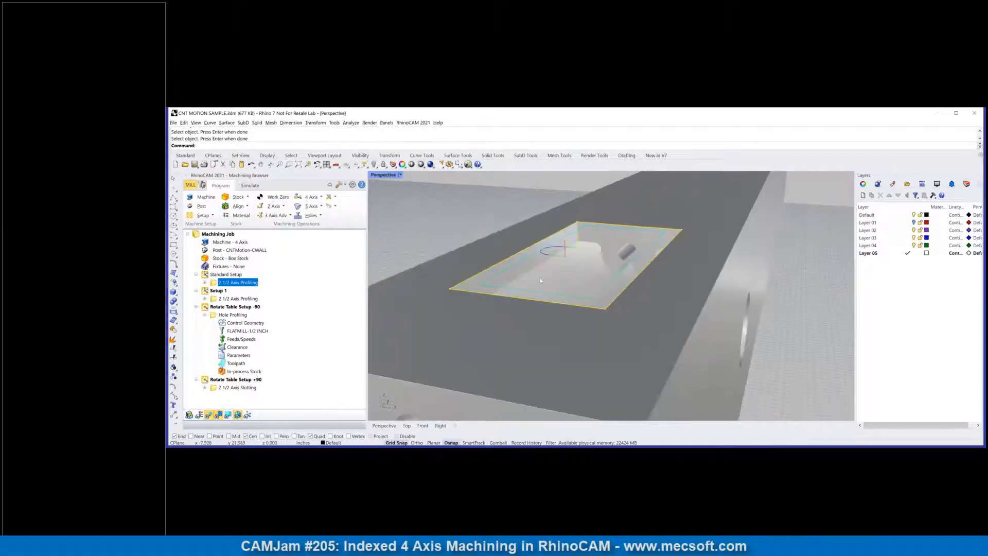
pyautogui.scroll(-4, 541, 281)
pyautogui.moveTo(541, 281)
pyautogui.mouseDown(button='right')
pyautogui.moveTo(539, 298)
pyautogui.moveTo(540, 281)
pyautogui.mouseUp(button='right')
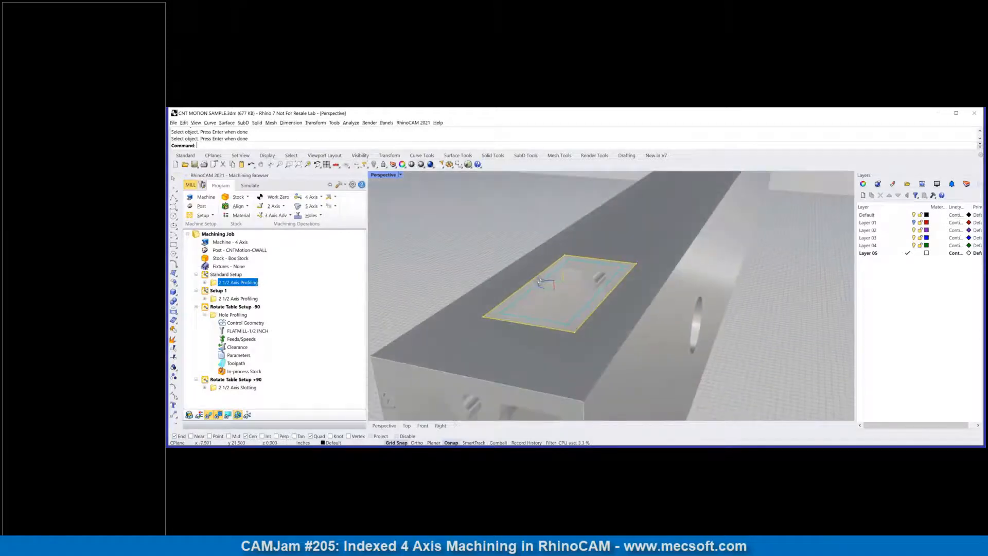
pyautogui.scroll(5, 536, 314)
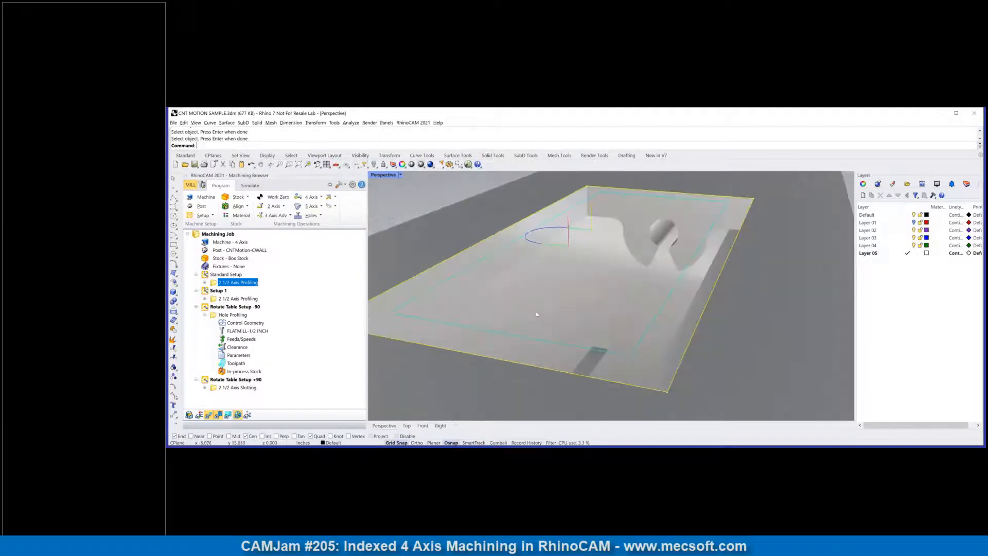
pyautogui.scroll(-3, 537, 315)
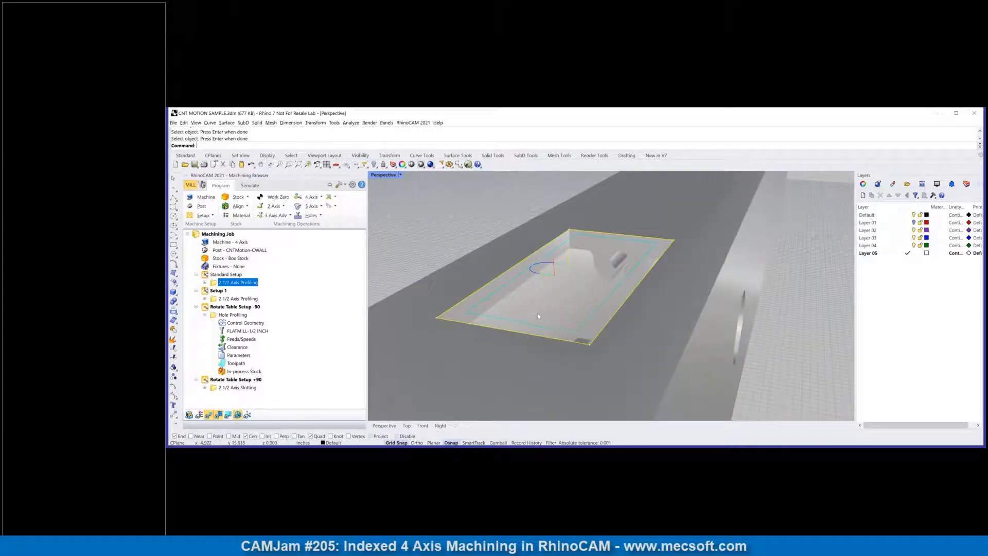
pyautogui.moveTo(539, 316)
pyautogui.mouseDown(button='right')
pyautogui.moveTo(527, 318)
pyautogui.moveTo(535, 316)
pyautogui.mouseUp(button='right')
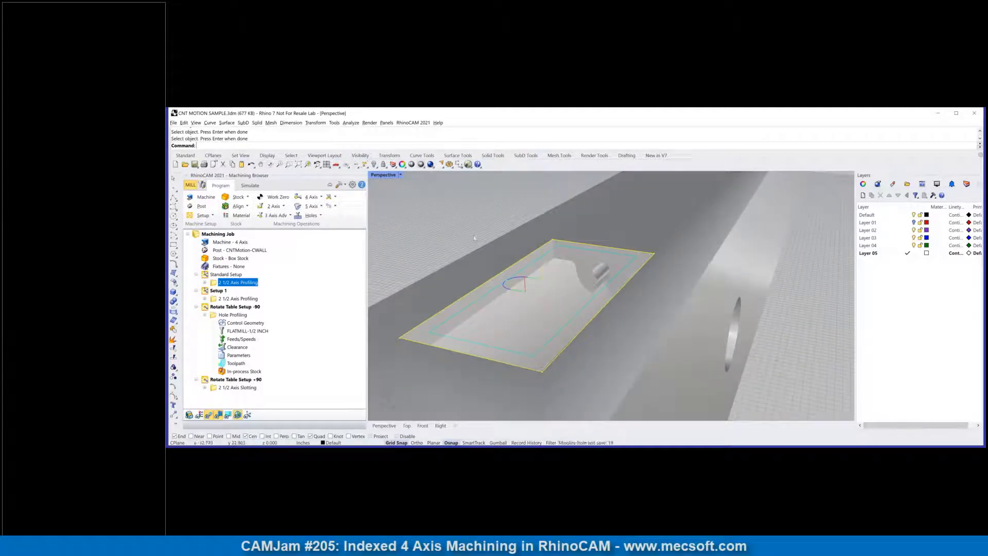
# Step: Set the top profiling's total cut depth to 0.375 by picking the upper and lower corner points of the cutout wall
pyautogui.click(204, 282)
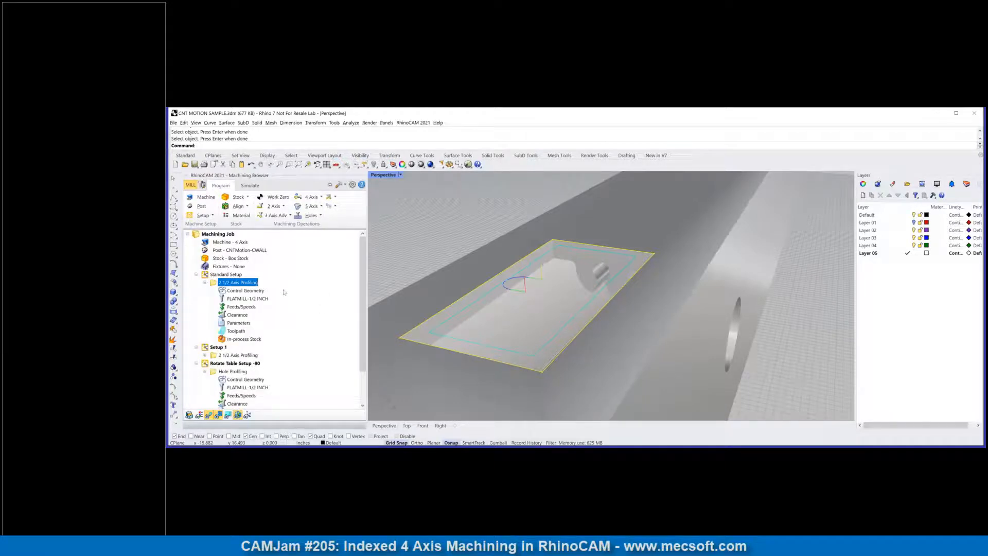
pyautogui.click(222, 323)
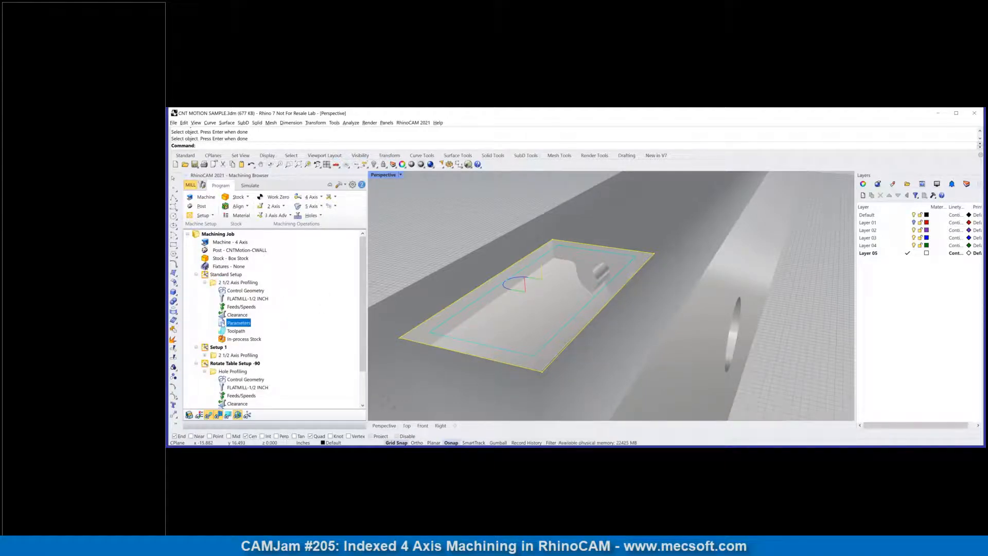
pyautogui.doubleClick(221, 324)
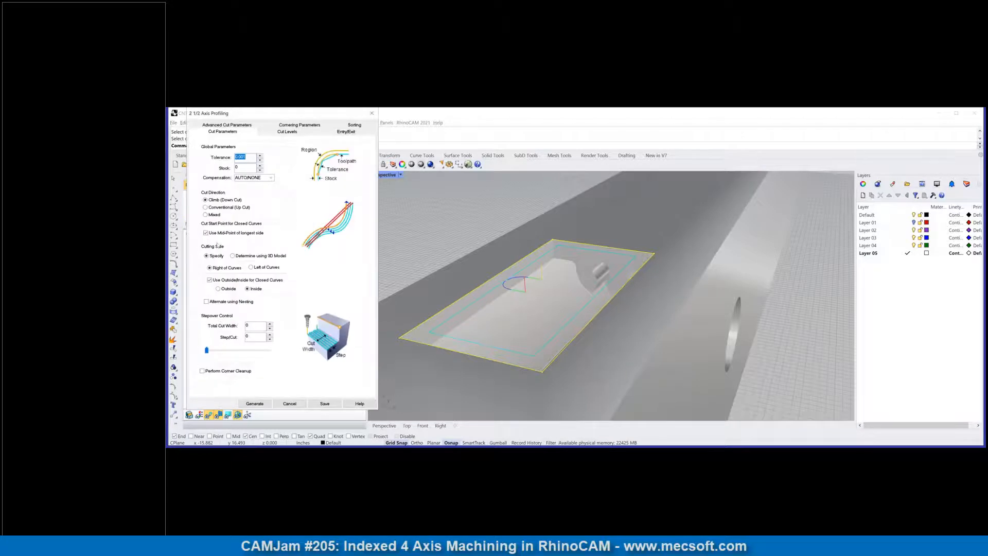
pyautogui.click(287, 132)
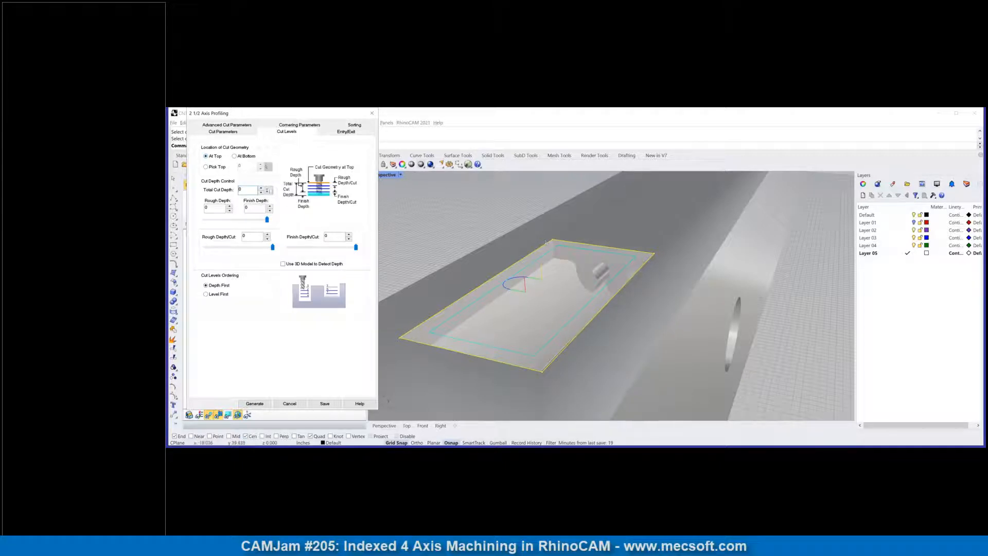
pyautogui.click(270, 191)
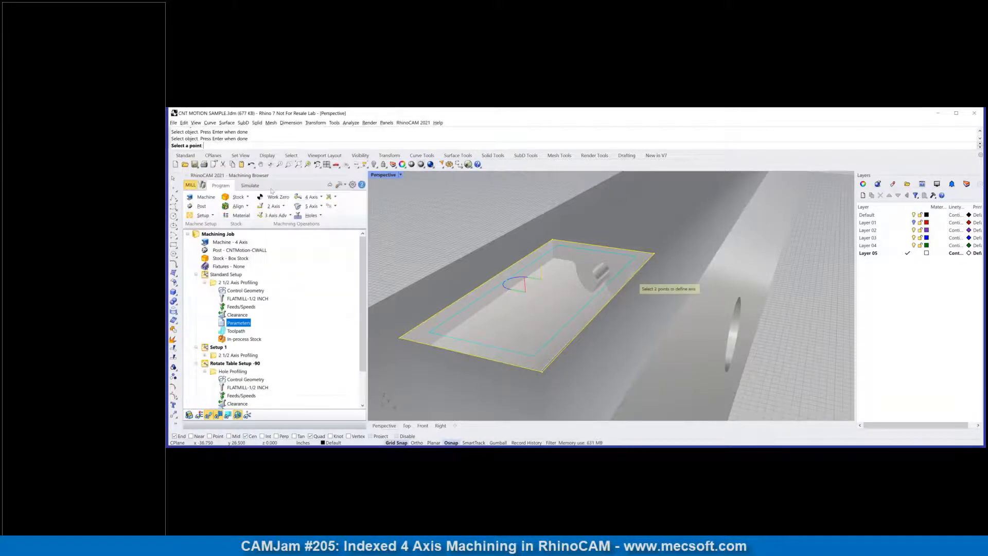
pyautogui.click(554, 241)
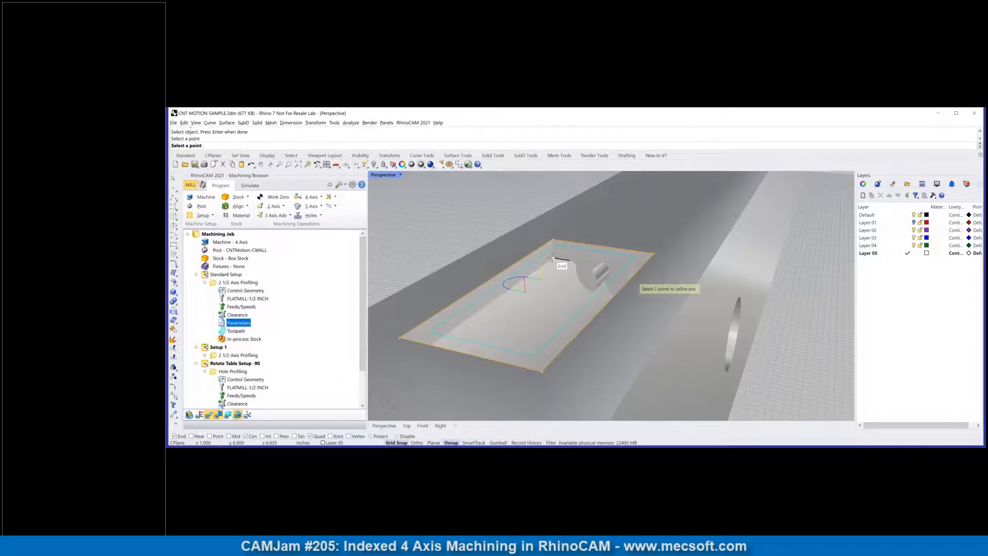
pyautogui.click(552, 257)
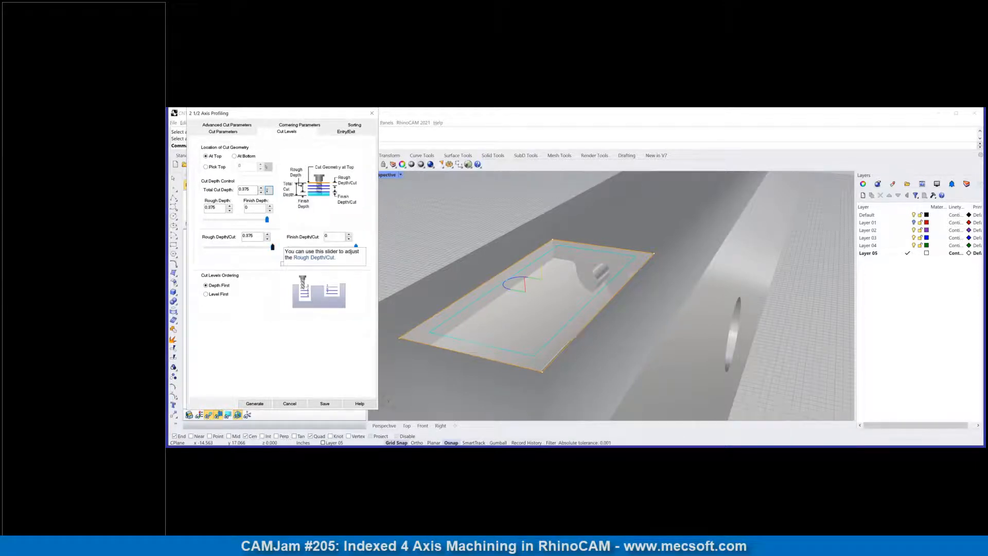
# Step: Set the profiling's rough depth per cut to 0.15 and regenerate the toolpath
pyautogui.moveTo(273, 247); pyautogui.dragTo(233, 252)
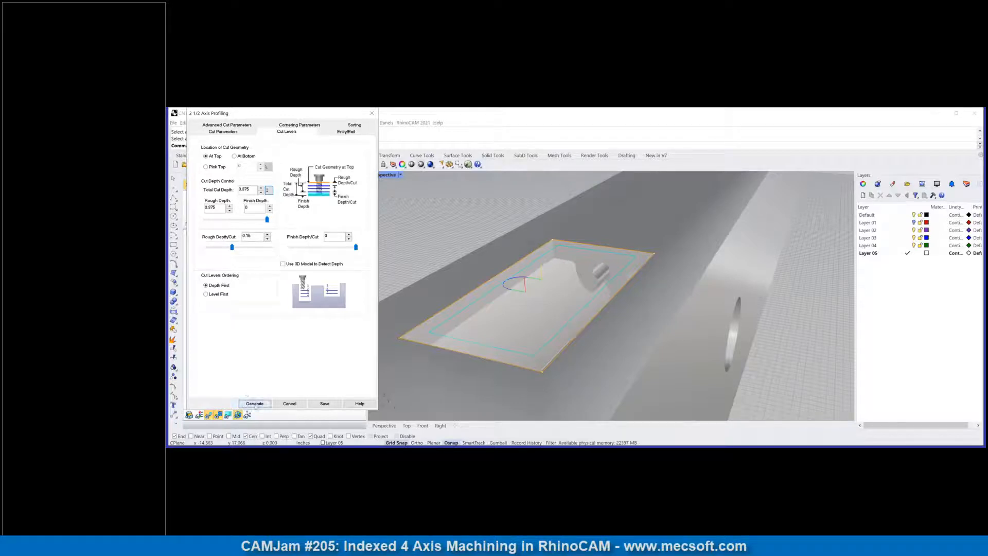
pyautogui.click(254, 404)
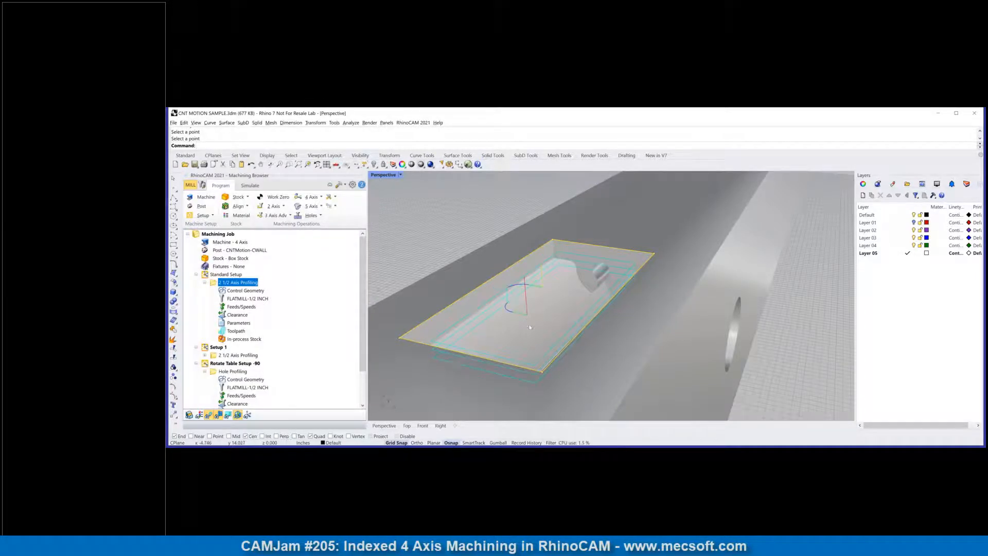
pyautogui.moveTo(531, 328)
pyautogui.mouseDown(button='right')
pyautogui.moveTo(547, 318)
pyautogui.moveTo(536, 322)
pyautogui.mouseUp(button='right')
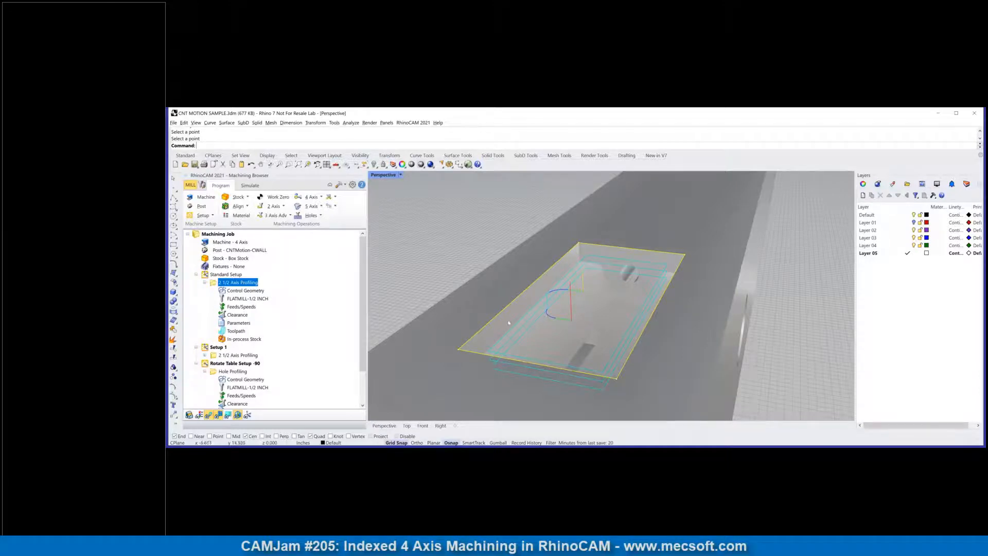
pyautogui.scroll(-5, 555, 302)
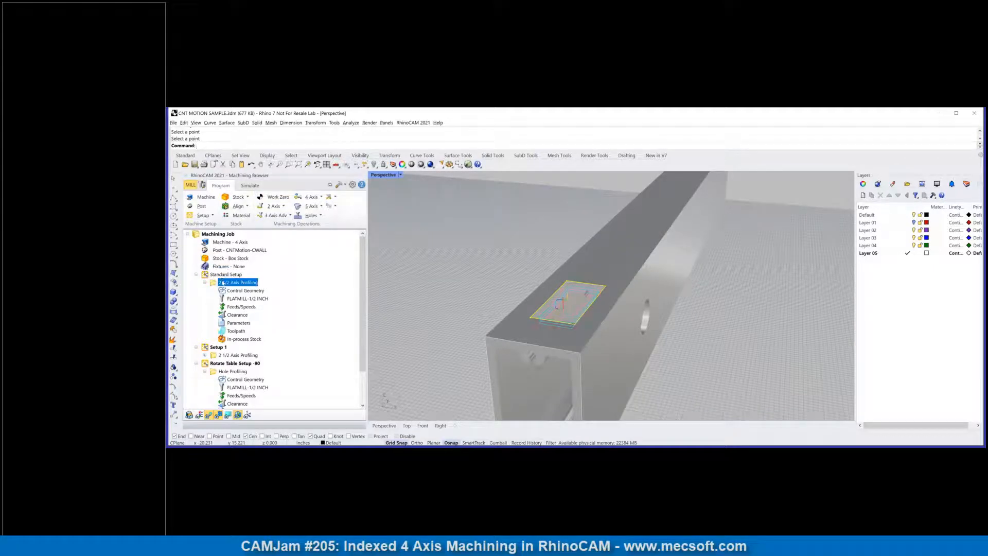
# Step: Simulate the Standard Setup profiling and examine the multi-level cut around the top cutout in the stock
pyautogui.rightClick(223, 283)
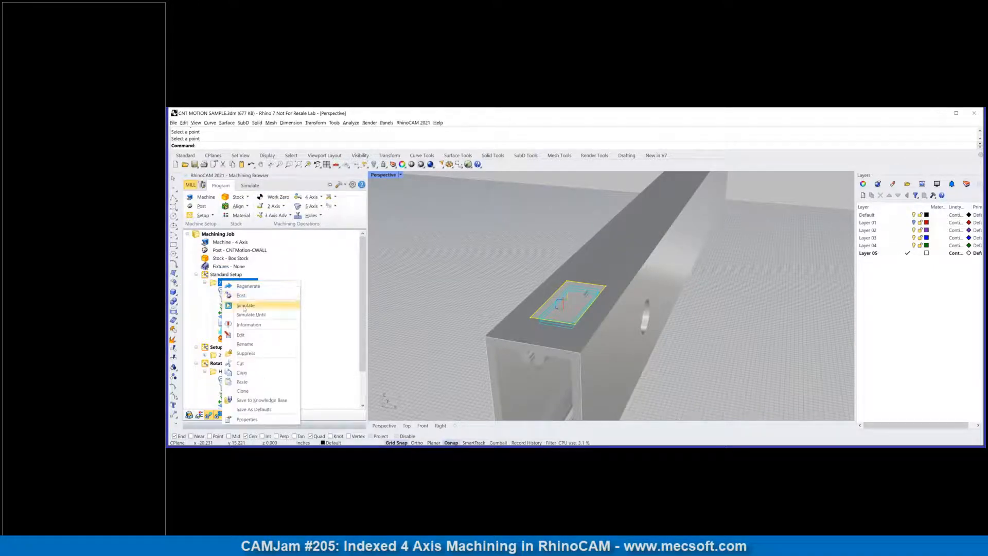
pyautogui.click(245, 306)
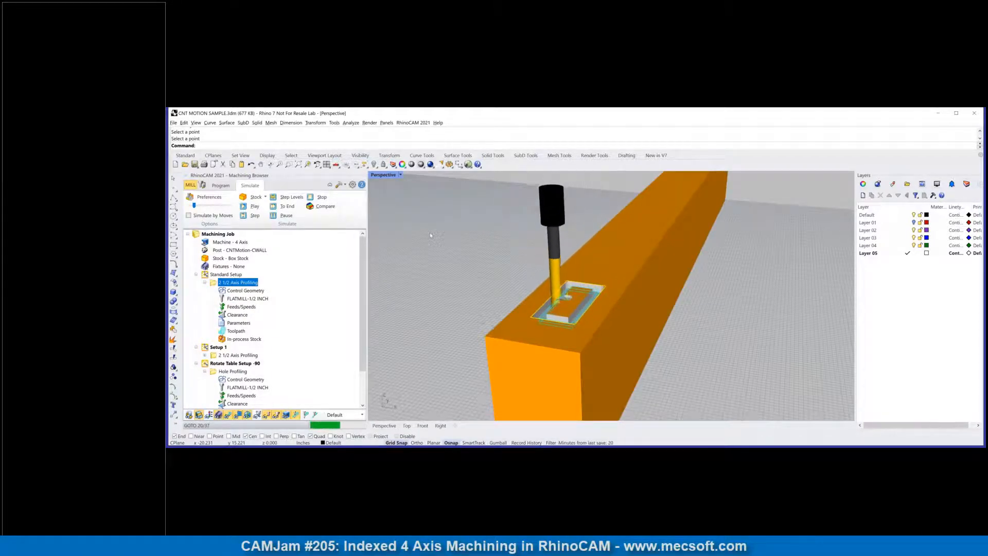
pyautogui.scroll(3, 458, 246)
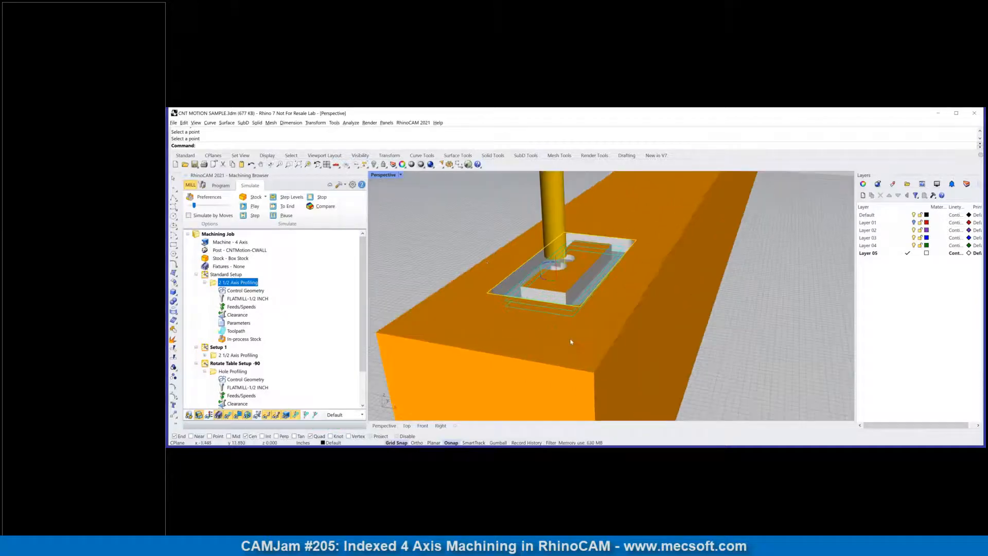
pyautogui.moveTo(457, 245); pyautogui.dragTo(550, 277, button='right')
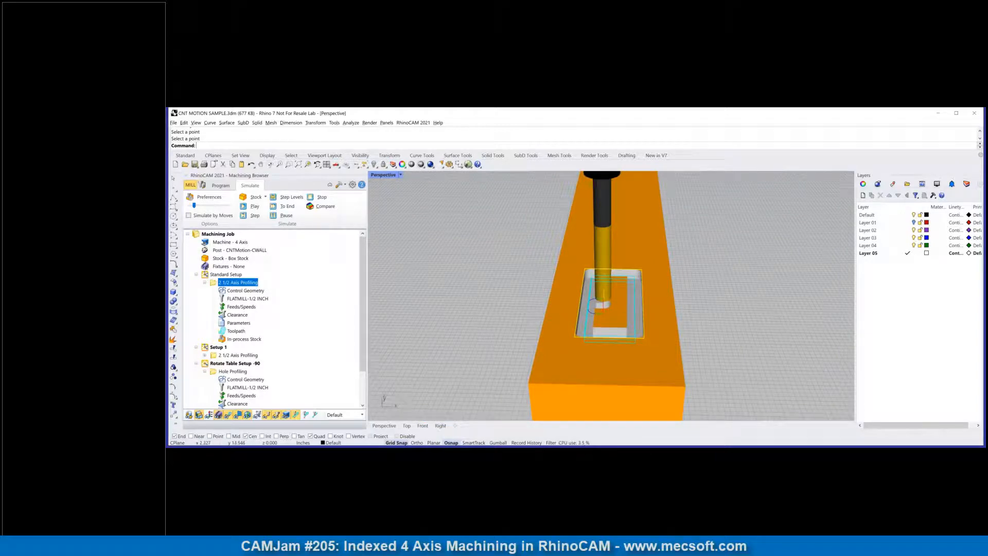
pyautogui.moveTo(608, 306); pyautogui.dragTo(620, 315, button='right')
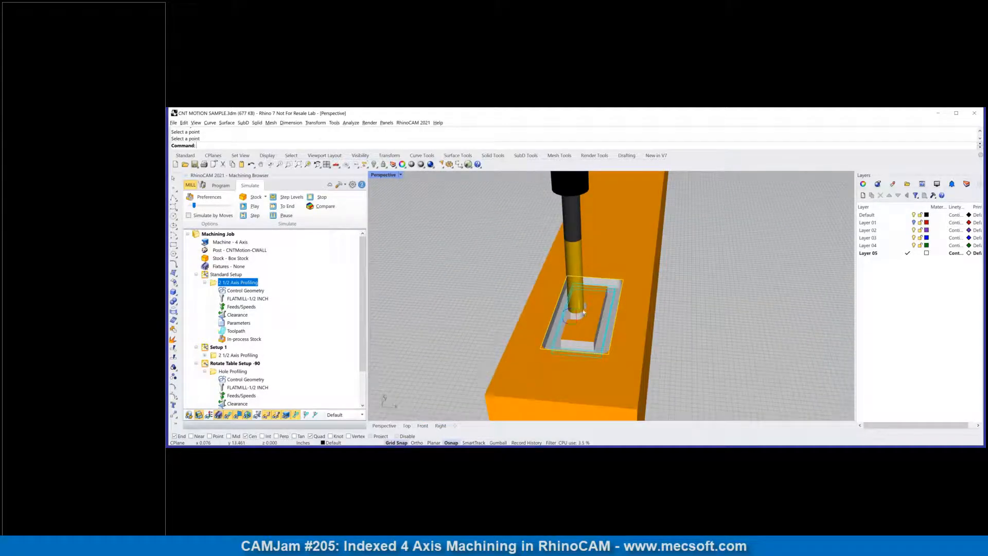
# Step: Change the top profiling's entry motion to Along Path and regenerate the toolpath
pyautogui.click(226, 323)
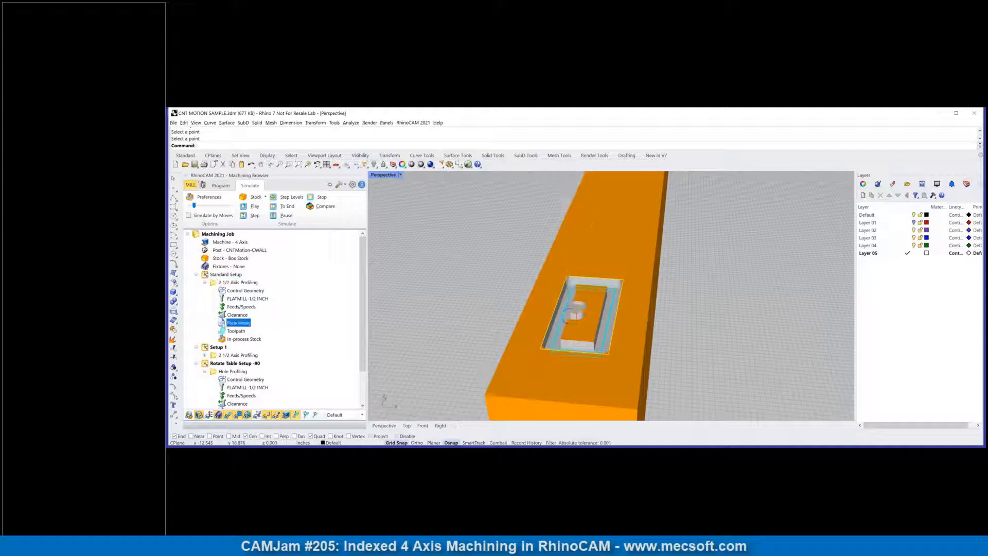
pyautogui.doubleClick(226, 323)
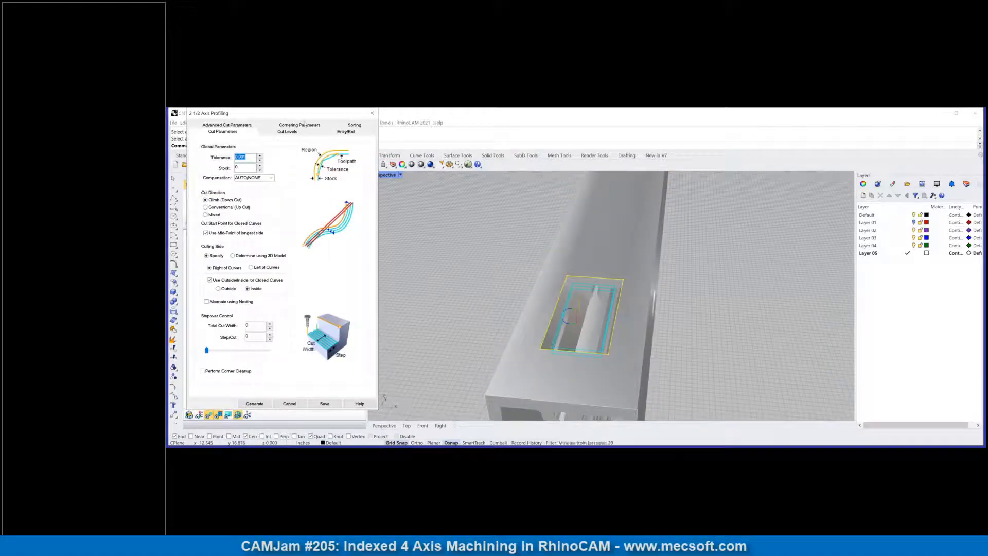
pyautogui.click(341, 132)
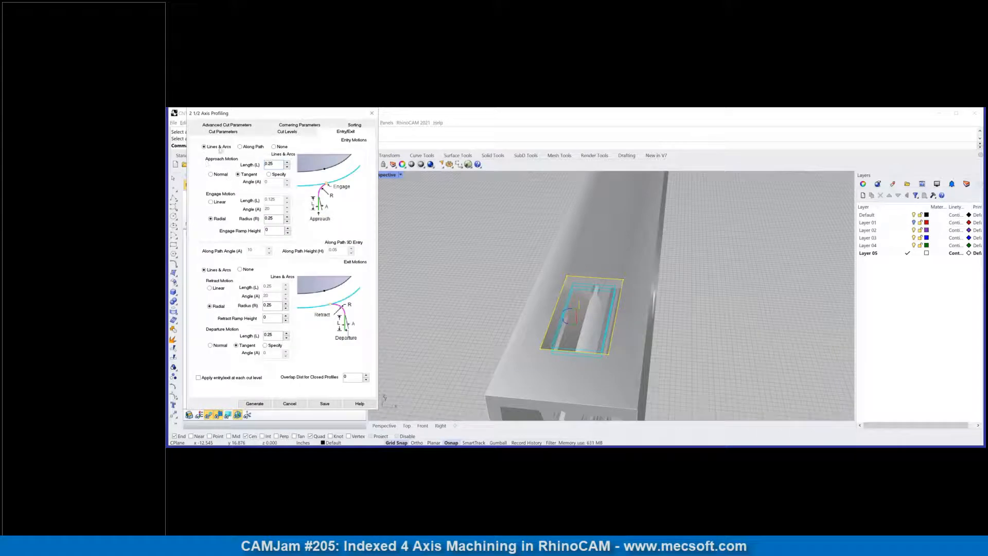
pyautogui.click(240, 146)
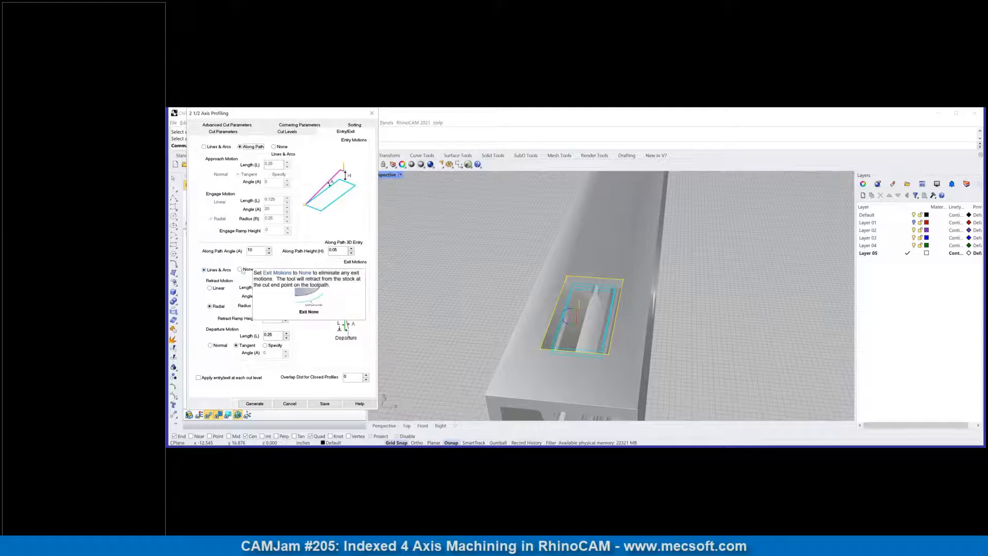
pyautogui.click(289, 404)
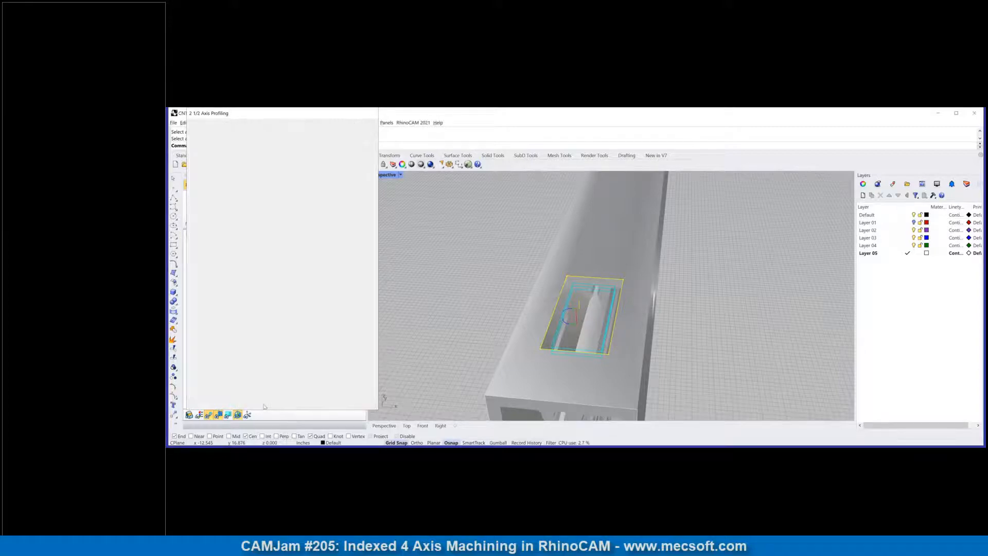
# Step: Examine the along-path entry in the top cutout, simulate the profiling again, and return to the machining program
pyautogui.scroll(5, 565, 330)
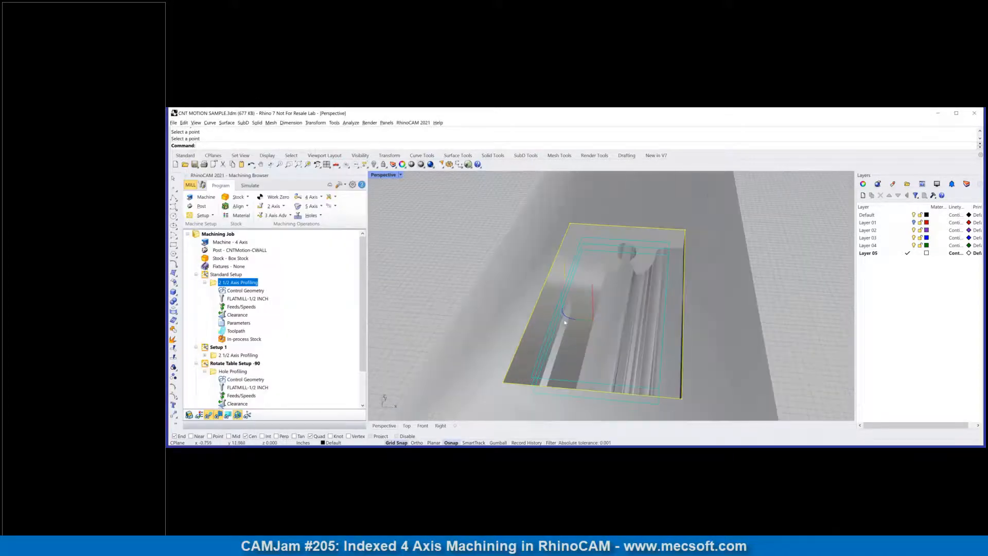
pyautogui.scroll(-3, 587, 287)
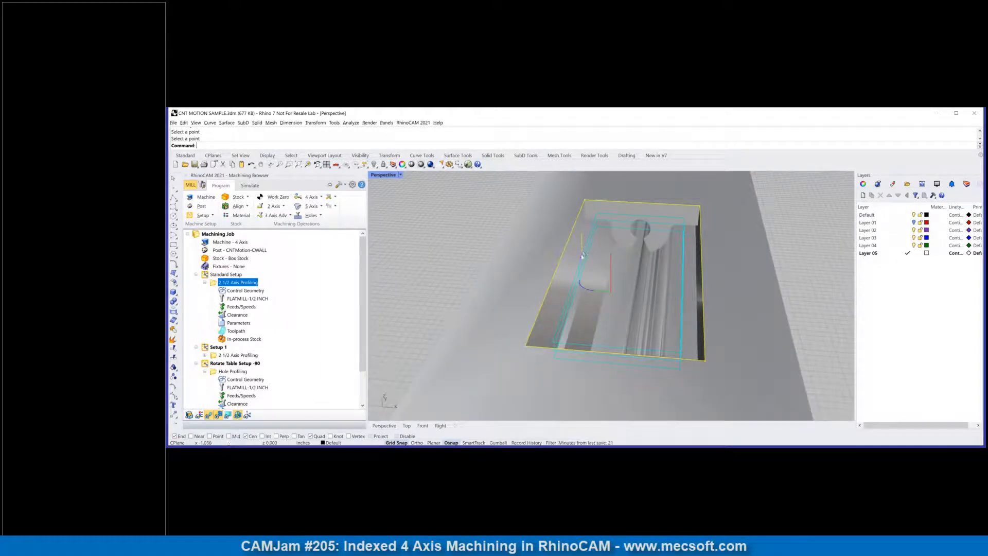
pyautogui.rightClick(237, 282)
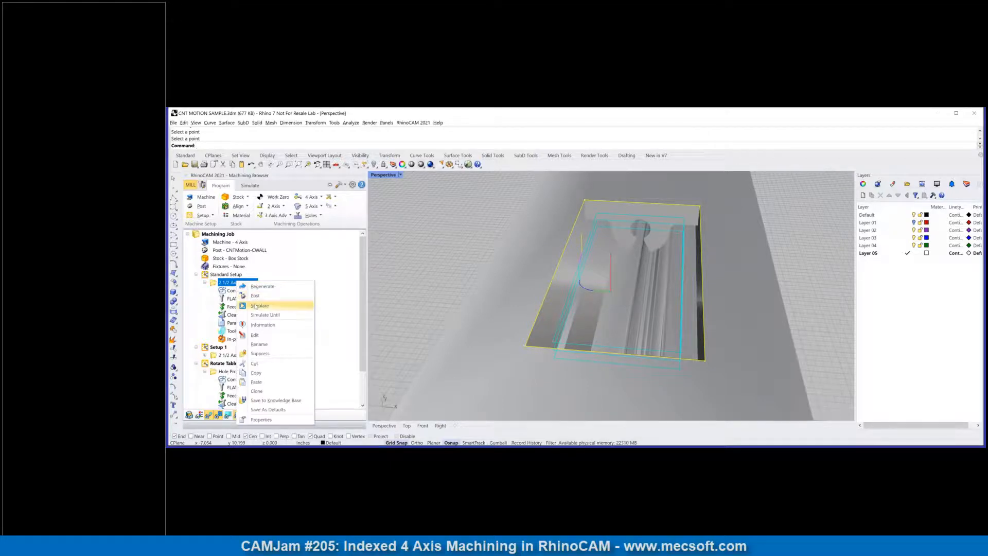
pyautogui.click(256, 307)
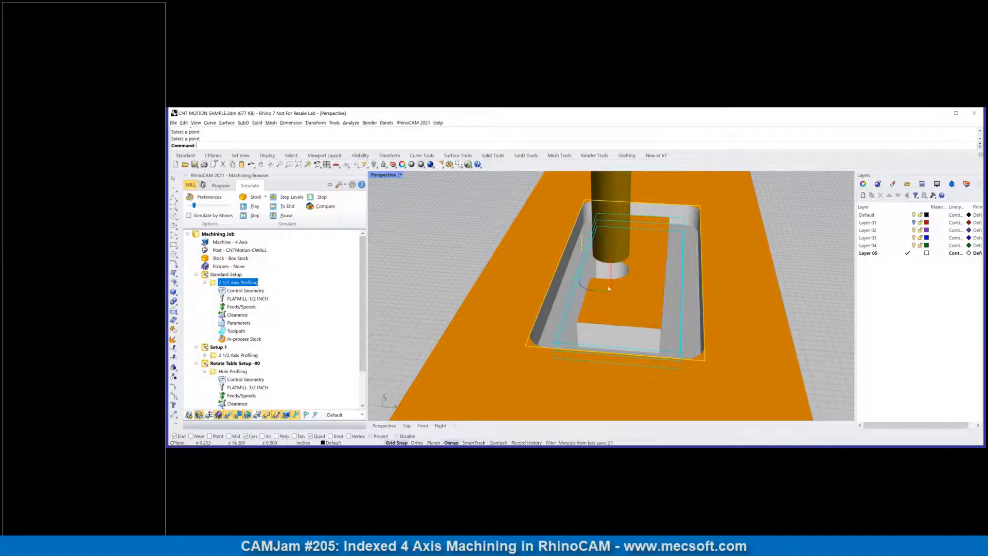
pyautogui.scroll(-3, 596, 283)
pyautogui.scroll(-2, 595, 273)
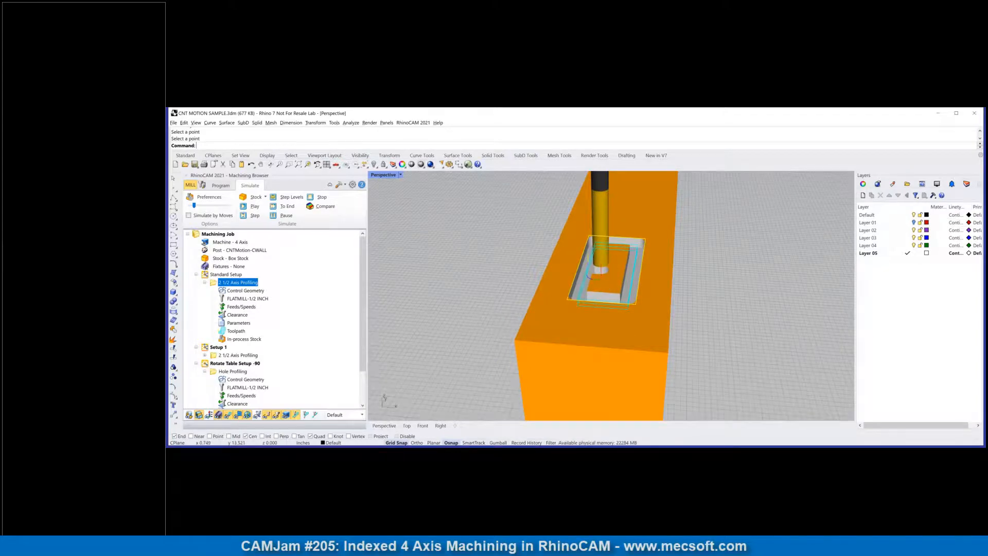
pyautogui.moveTo(611, 288); pyautogui.dragTo(611, 296, button='right')
pyautogui.scroll(-6, 610, 296)
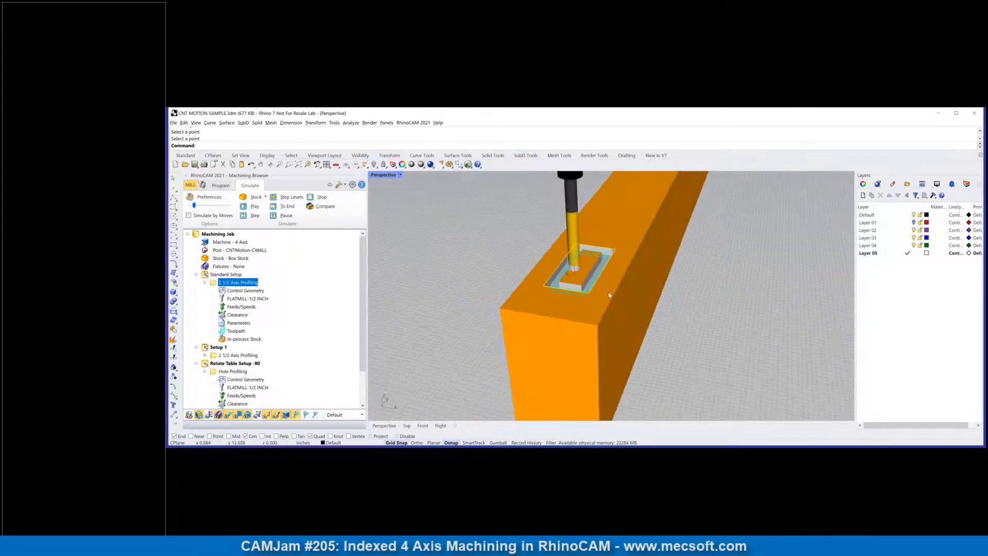
pyautogui.click(221, 186)
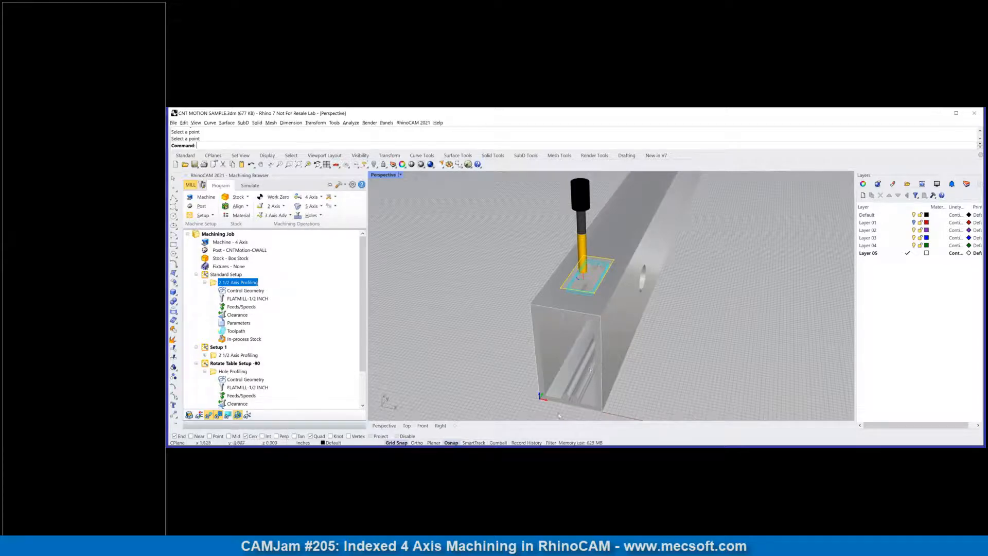
pyautogui.scroll(2, 560, 416)
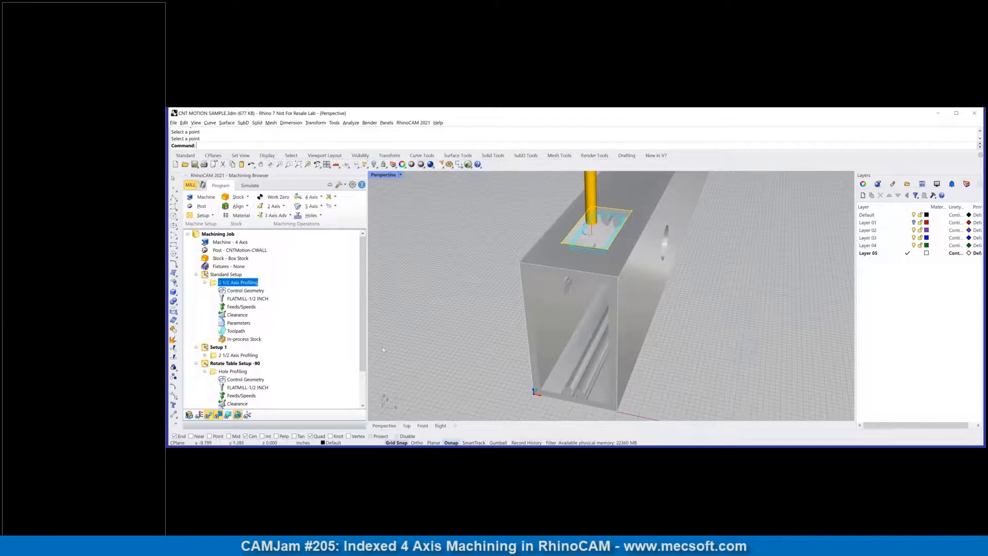
# Step: Add a rotate table setup after the Standard Setup with a table rotation angle of -90 degrees
pyautogui.click(204, 282)
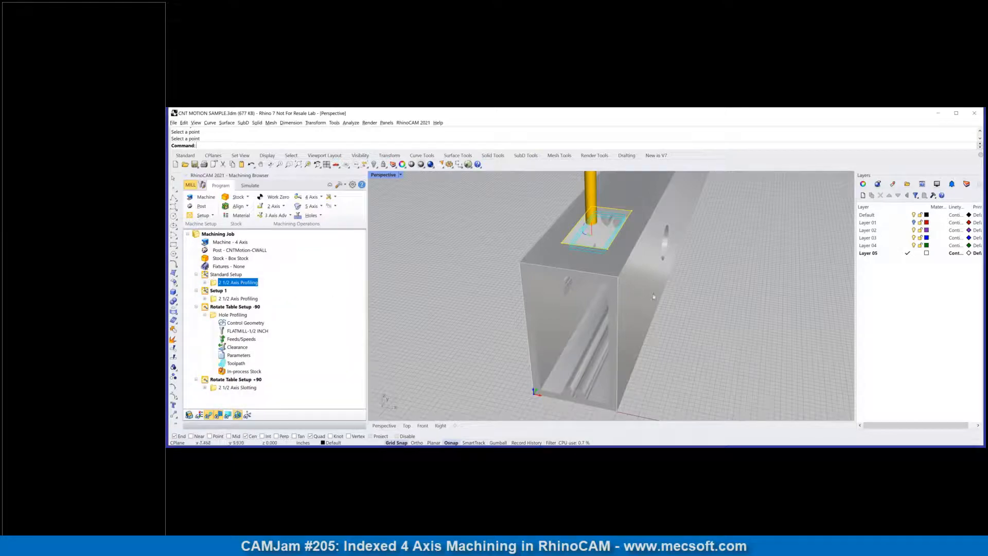
pyautogui.moveTo(659, 295); pyautogui.dragTo(619, 285, button='right')
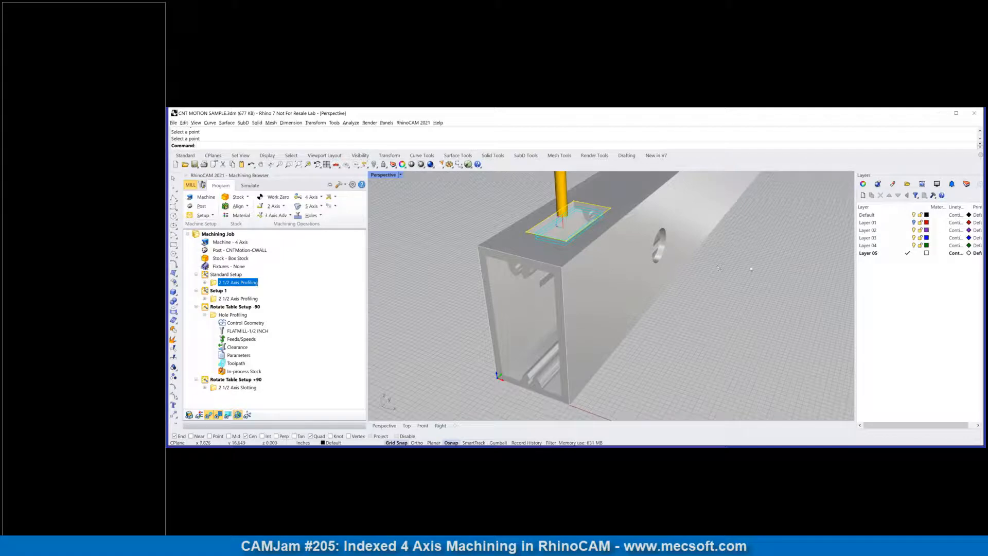
pyautogui.scroll(3, 718, 268)
pyautogui.scroll(-3, 678, 293)
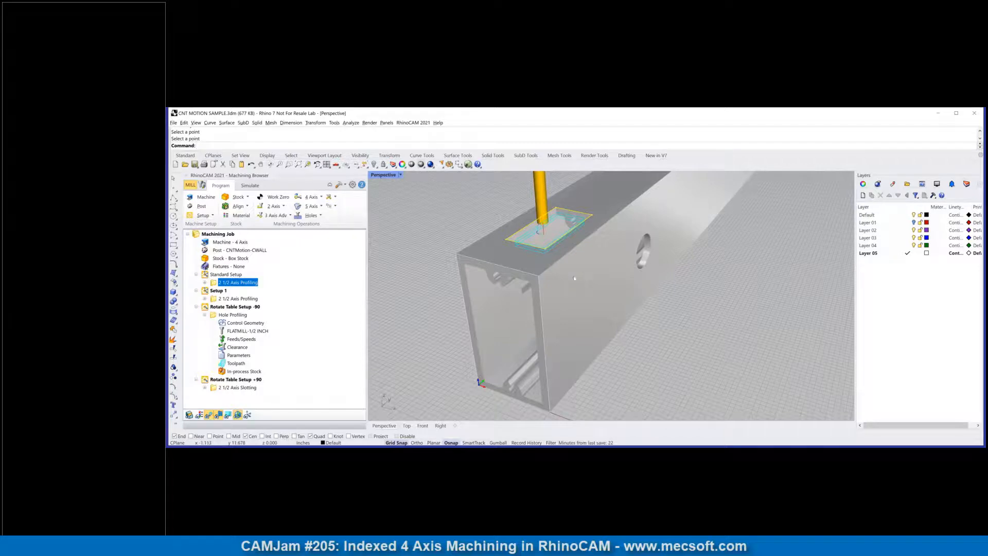
pyautogui.click(213, 216)
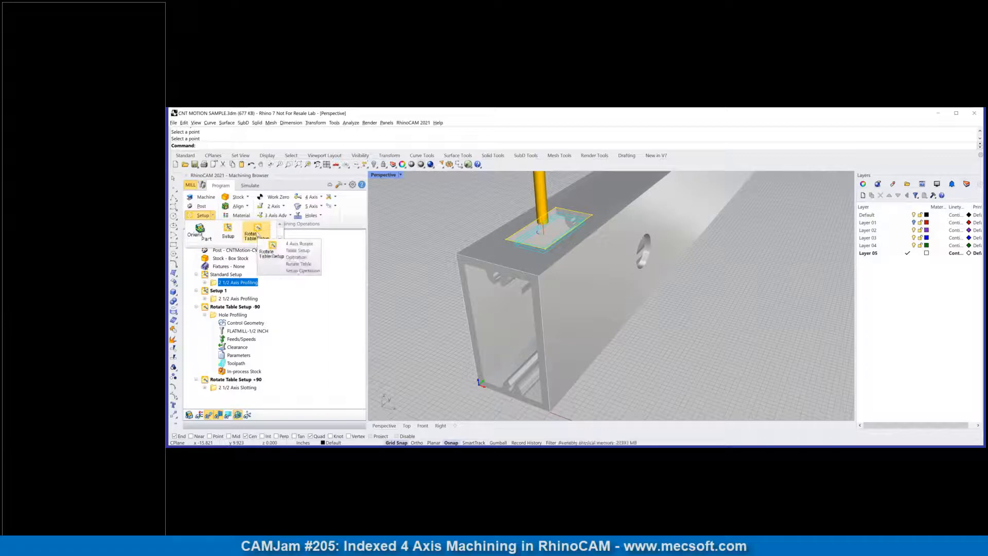
pyautogui.click(257, 234)
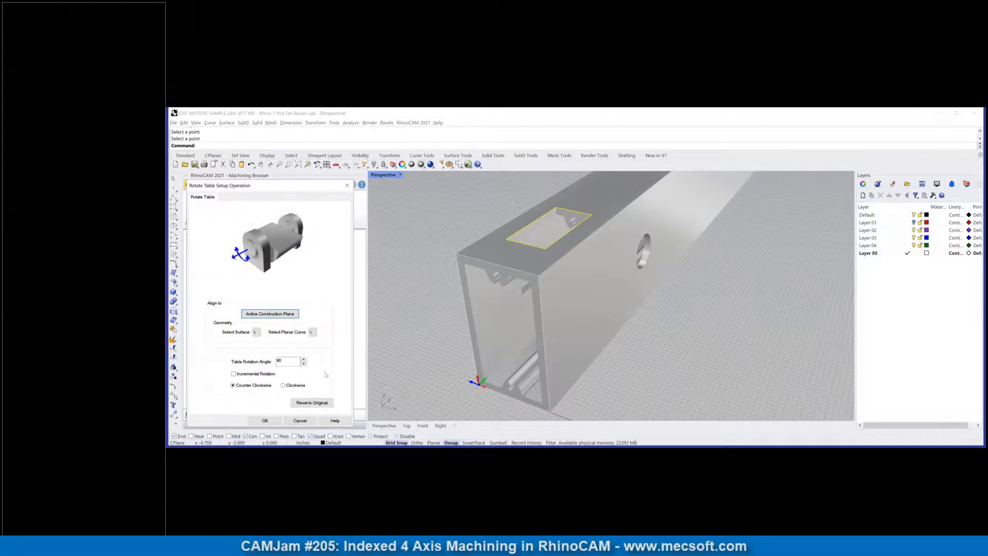
pyautogui.scroll(2, 468, 397)
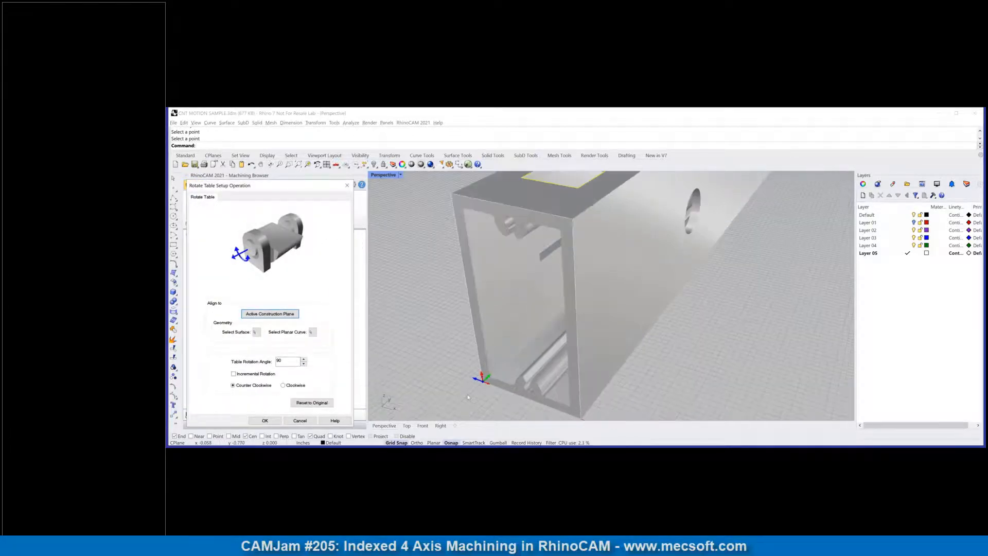
pyautogui.scroll(2, 469, 397)
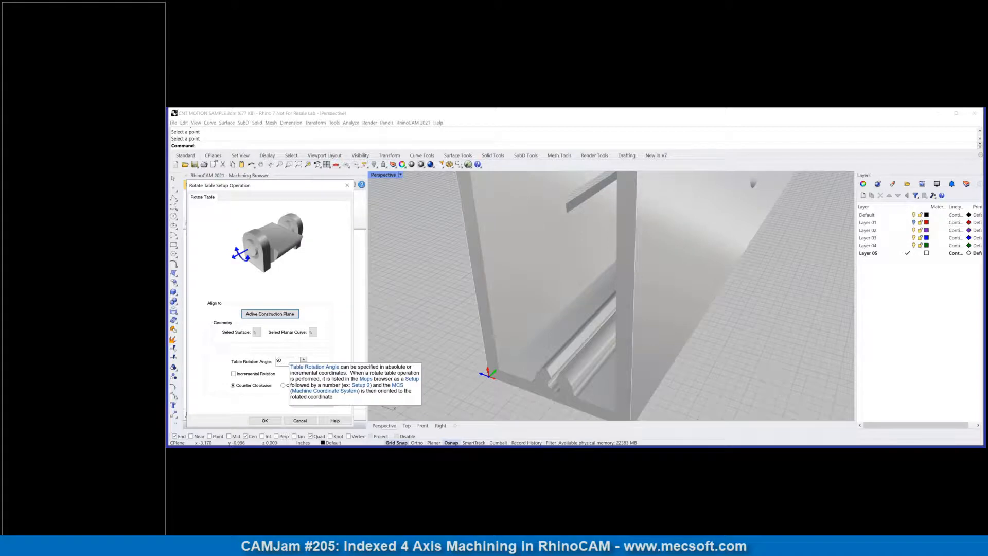
pyautogui.click(279, 361)
pyautogui.write('-')
pyautogui.click(266, 420)
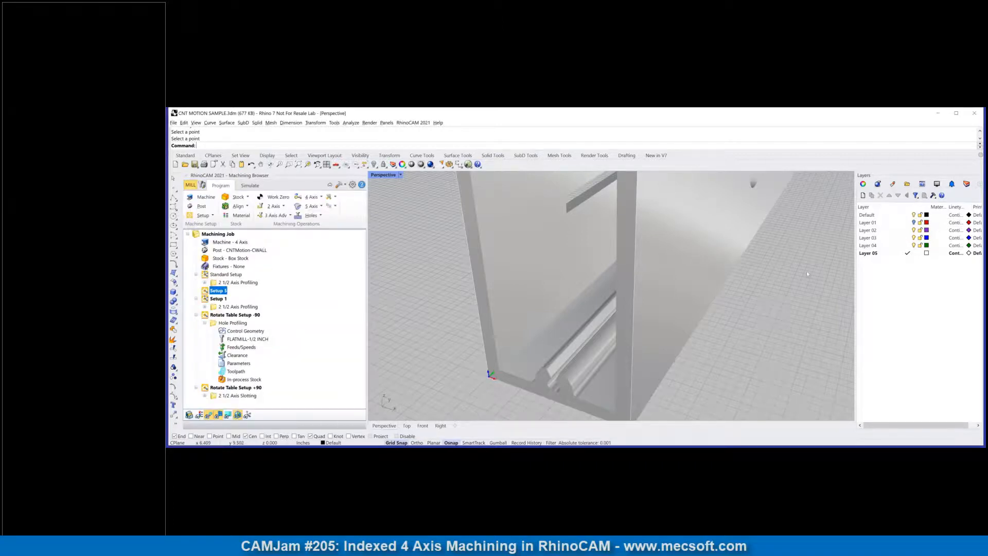
# Step: Copy the Standard Setup's 2 1/2 Axis Profiling operation into the new rotate table setup
pyautogui.scroll(-3, 803, 289)
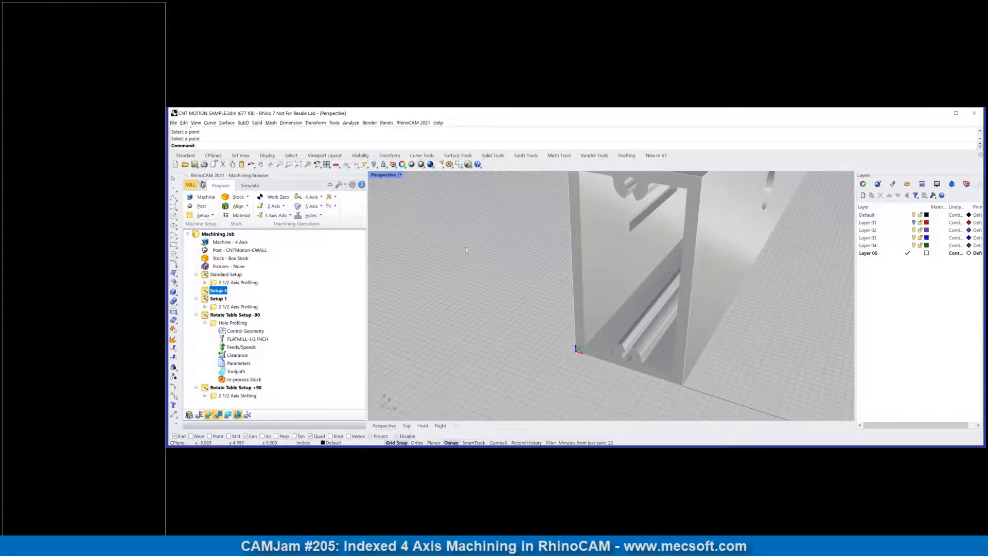
pyautogui.click(299, 165)
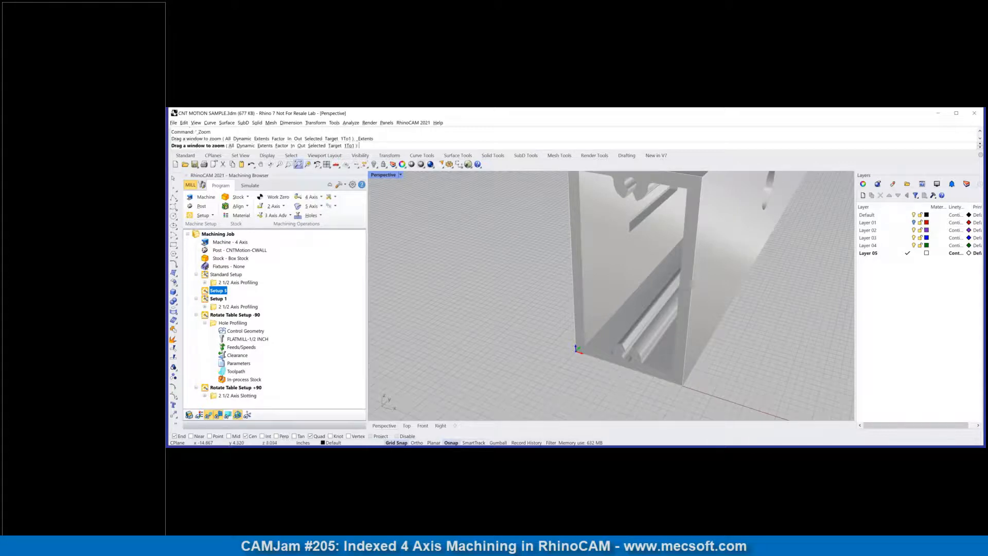
pyautogui.moveTo(612, 379); pyautogui.dragTo(571, 310, button='right')
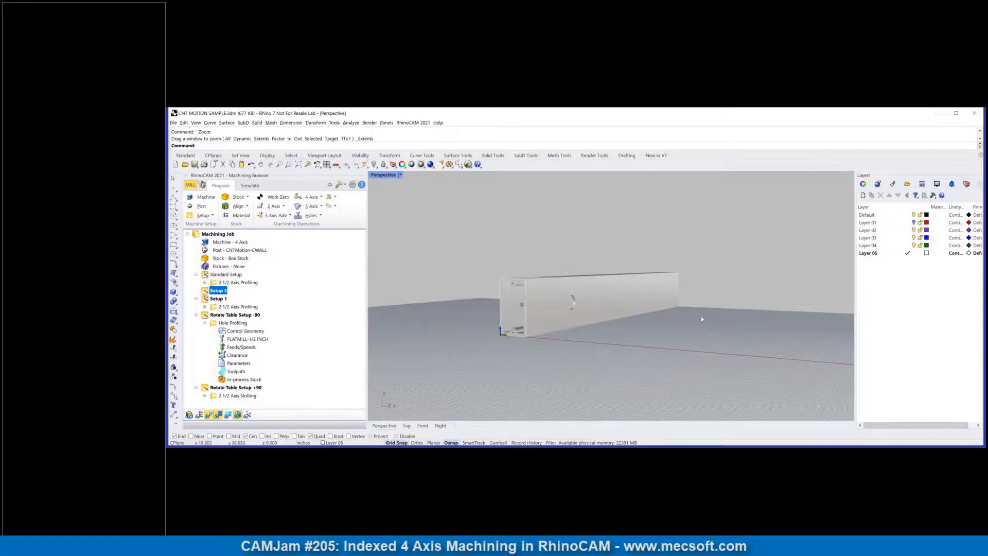
pyautogui.scroll(3, 552, 261)
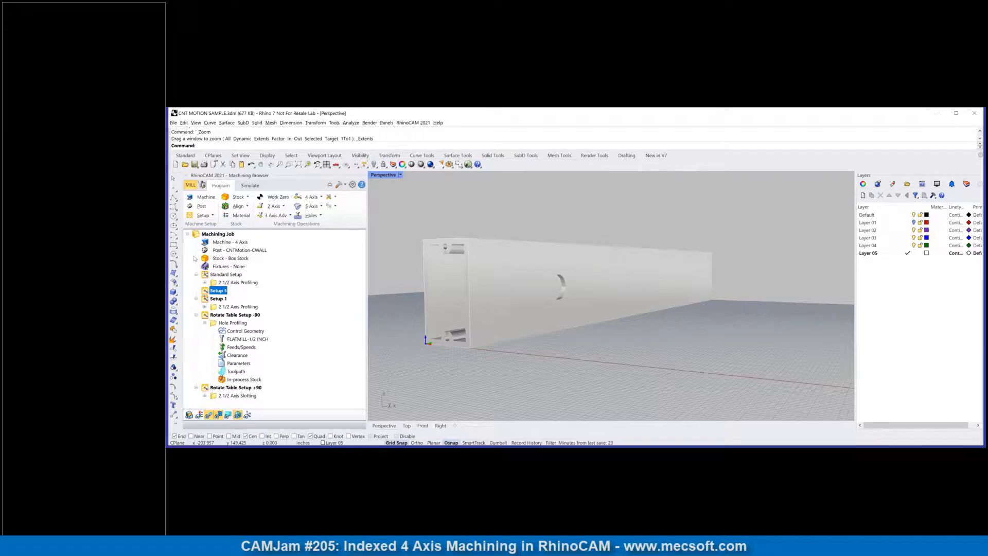
pyautogui.click(231, 283)
pyautogui.rightClick(231, 285)
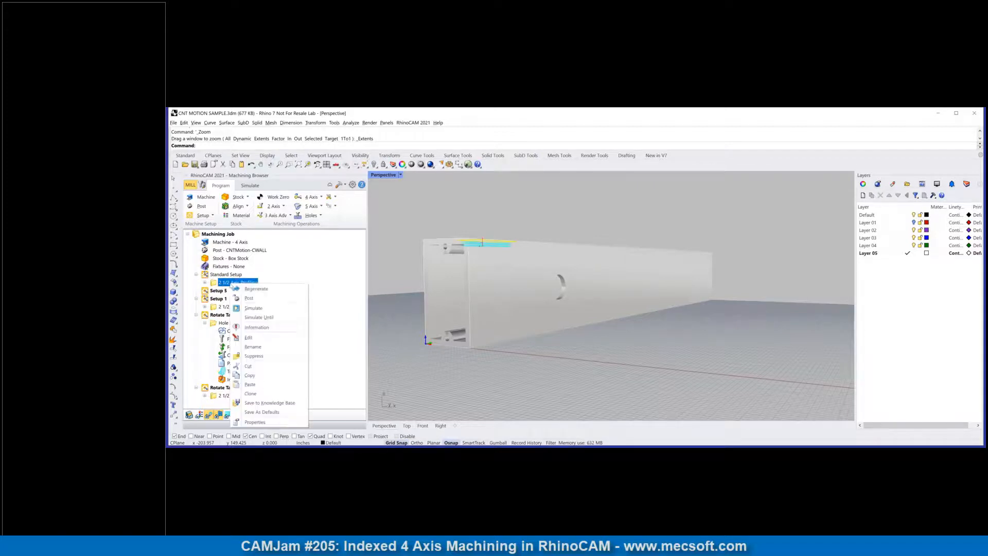
pyautogui.click(250, 375)
pyautogui.click(219, 291)
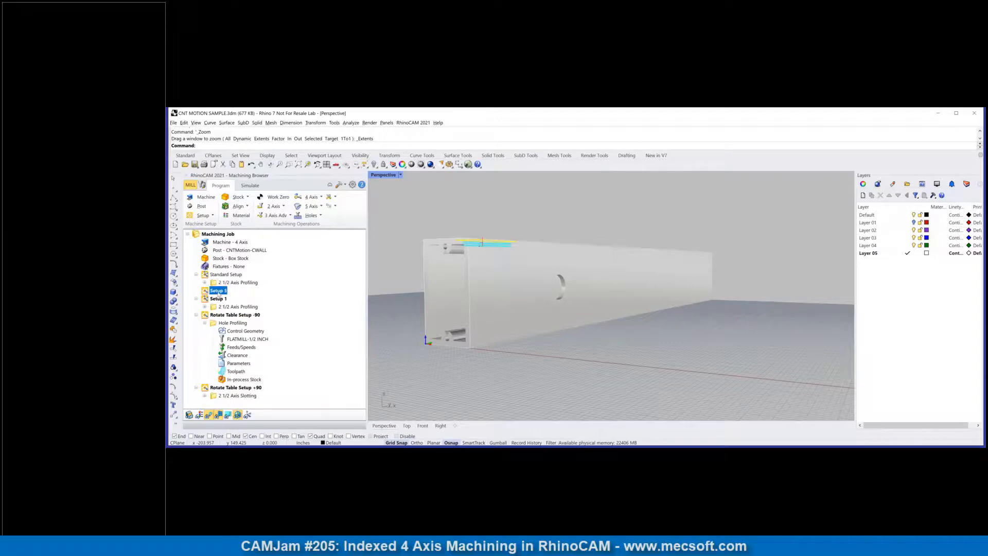
pyautogui.rightClick(219, 292)
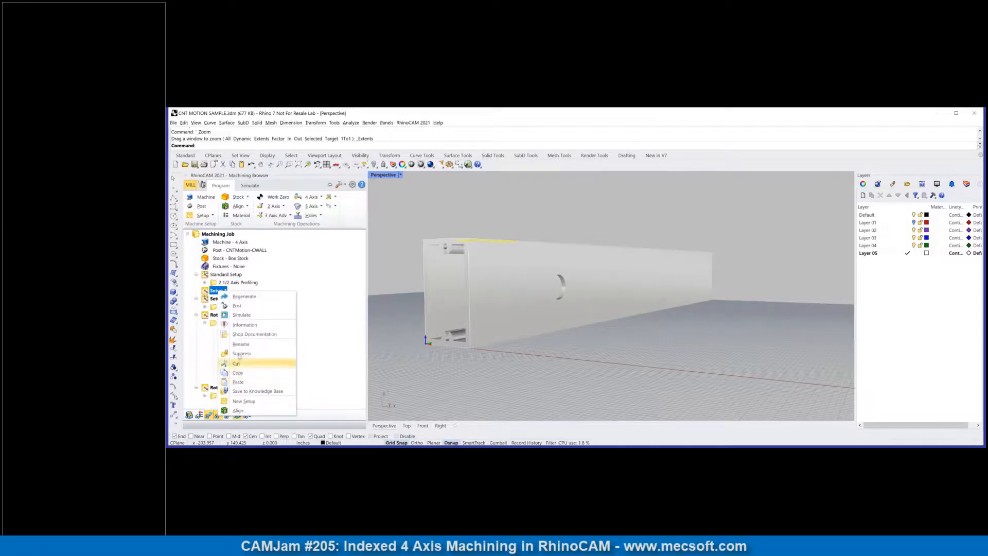
pyautogui.click(242, 383)
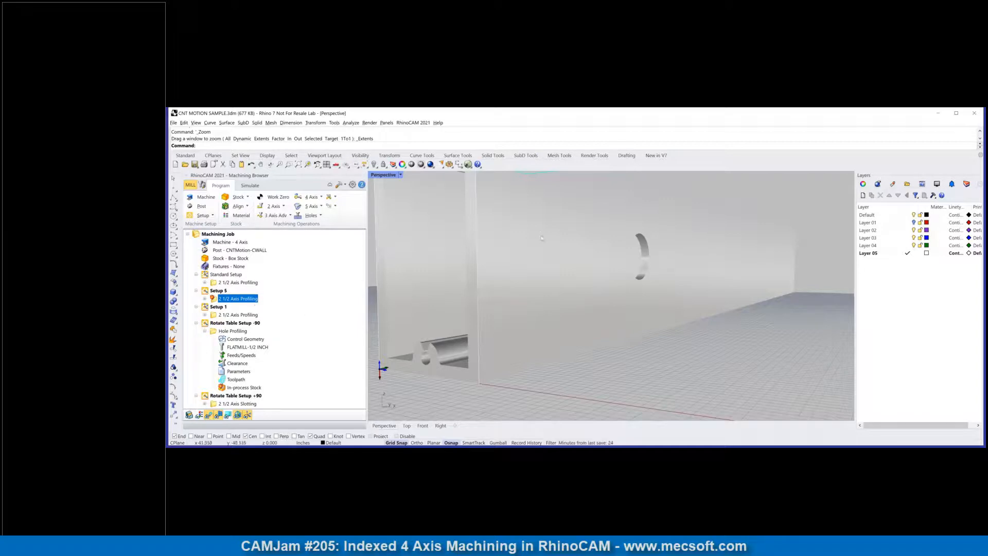
# Step: Replace the copied profiling's drive regions with the two edges of the round side hole and generate the toolpath
pyautogui.scroll(-3, 548, 247)
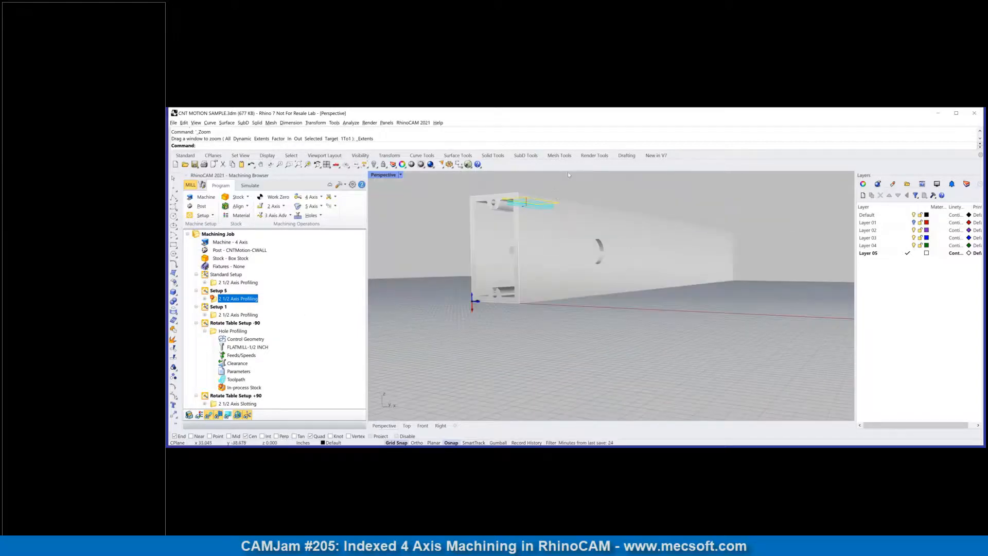
pyautogui.scroll(3, 578, 199)
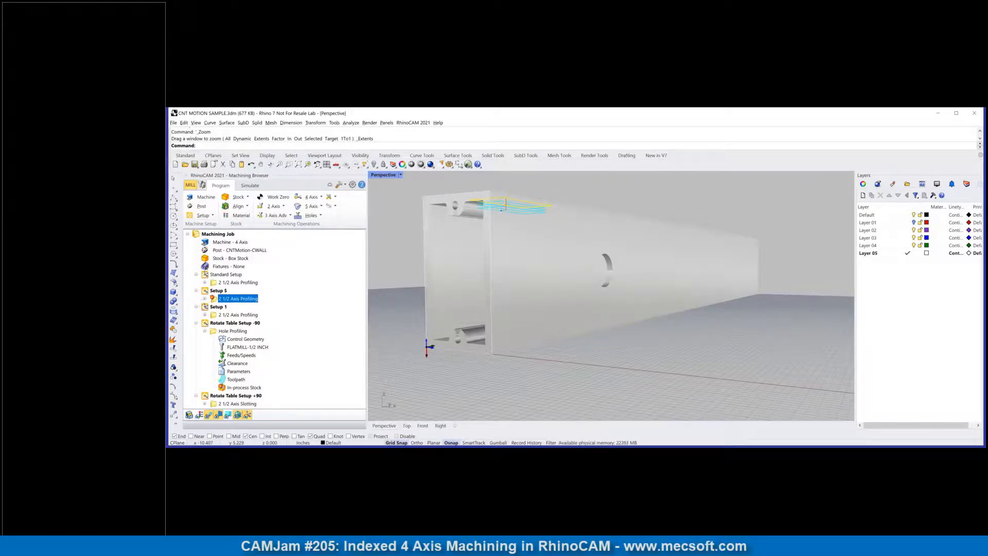
pyautogui.click(204, 299)
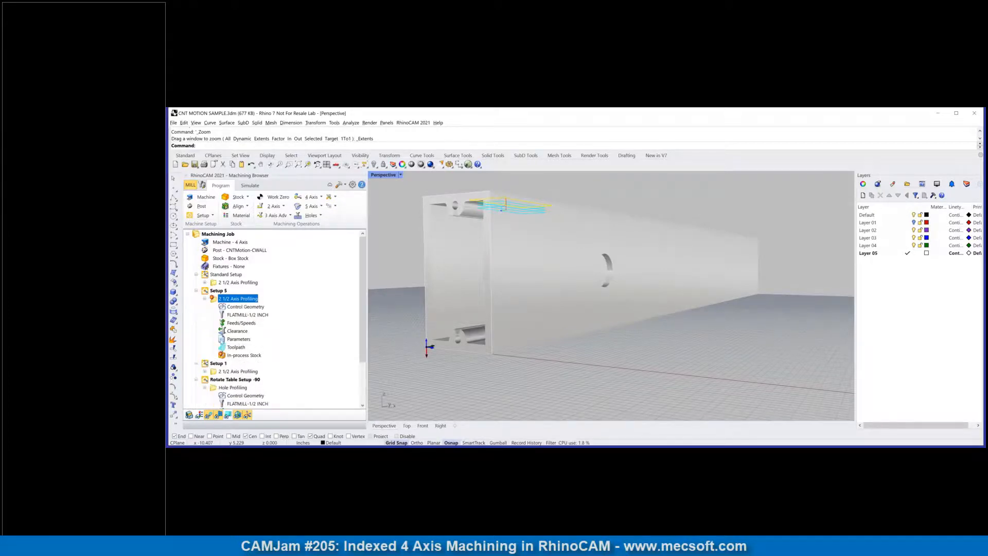
pyautogui.doubleClick(238, 307)
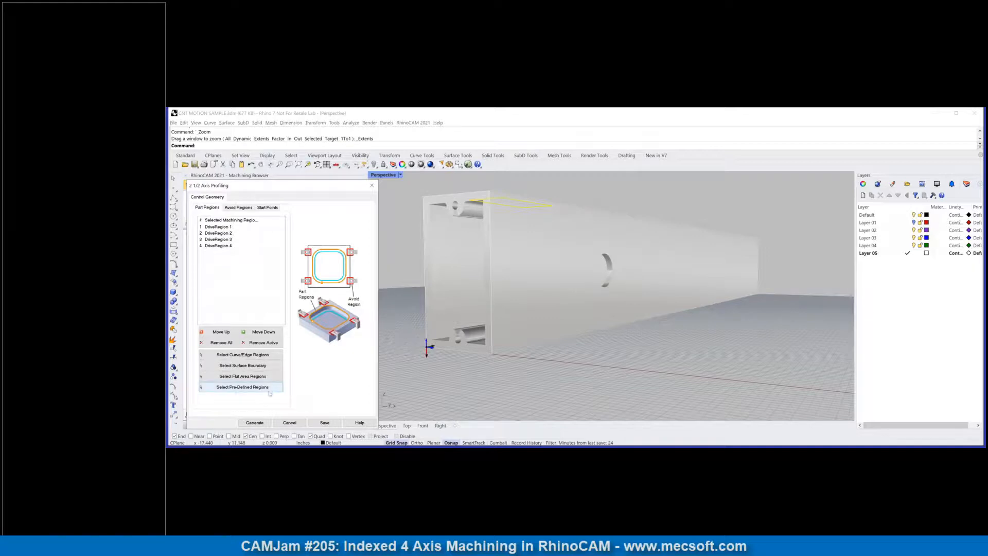
pyautogui.click(232, 345)
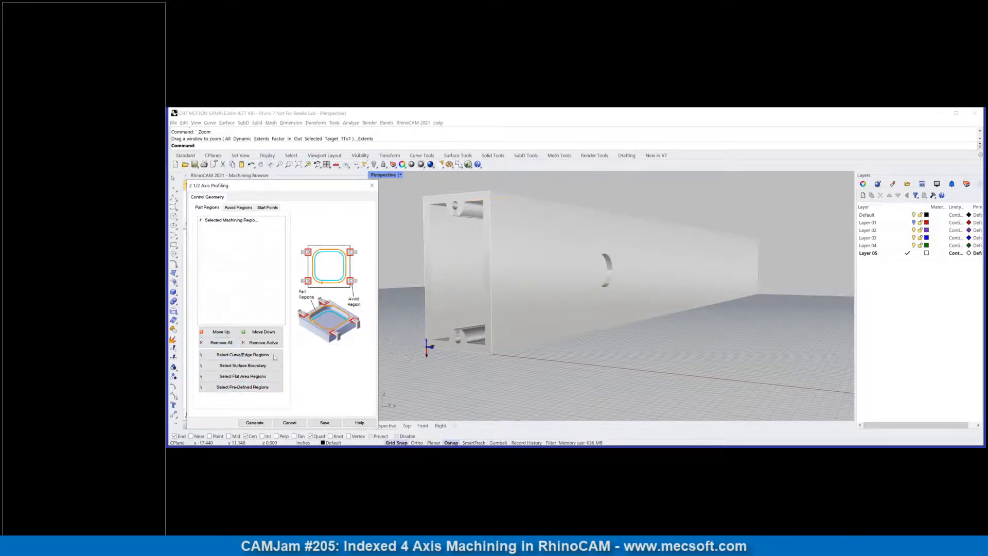
pyautogui.click(241, 355)
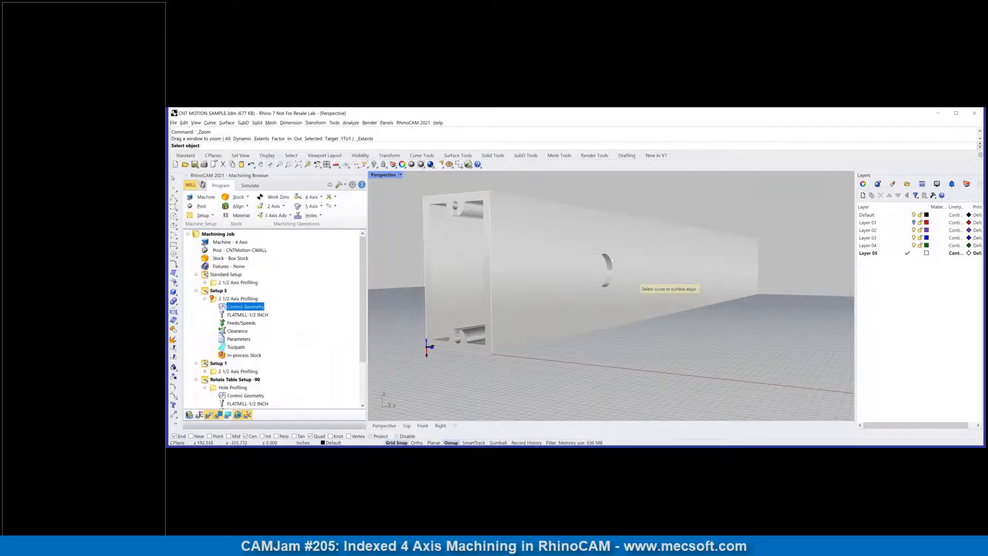
pyautogui.click(610, 261)
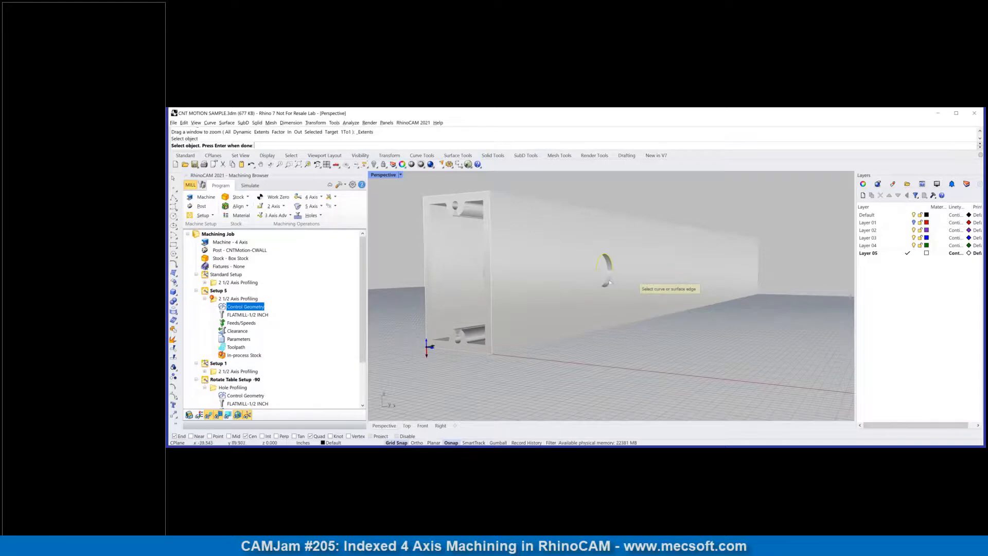
pyautogui.click(611, 280)
pyautogui.press('Return')
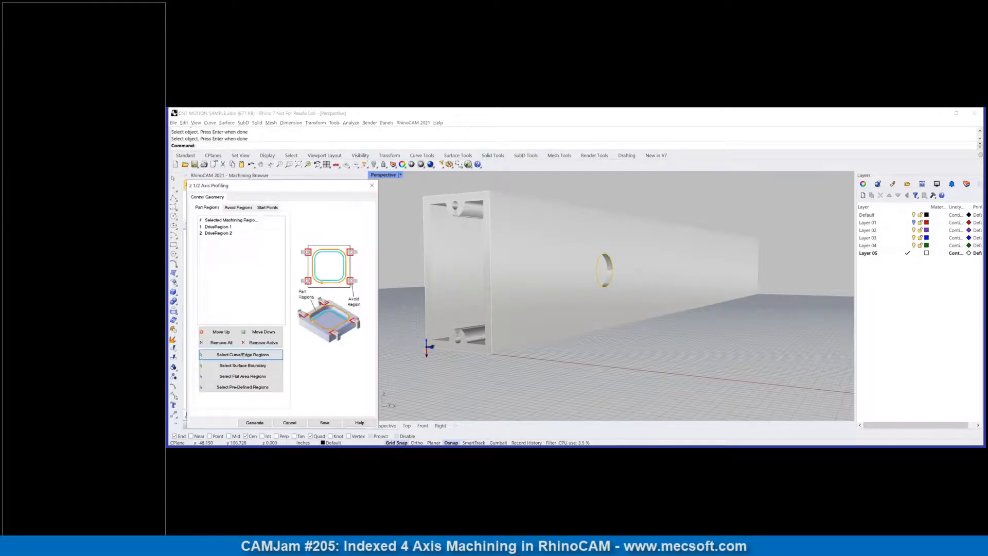
pyautogui.click(254, 423)
# Step: Rename the new rotate table setup as Rotate Table -90
pyautogui.scroll(4, 597, 285)
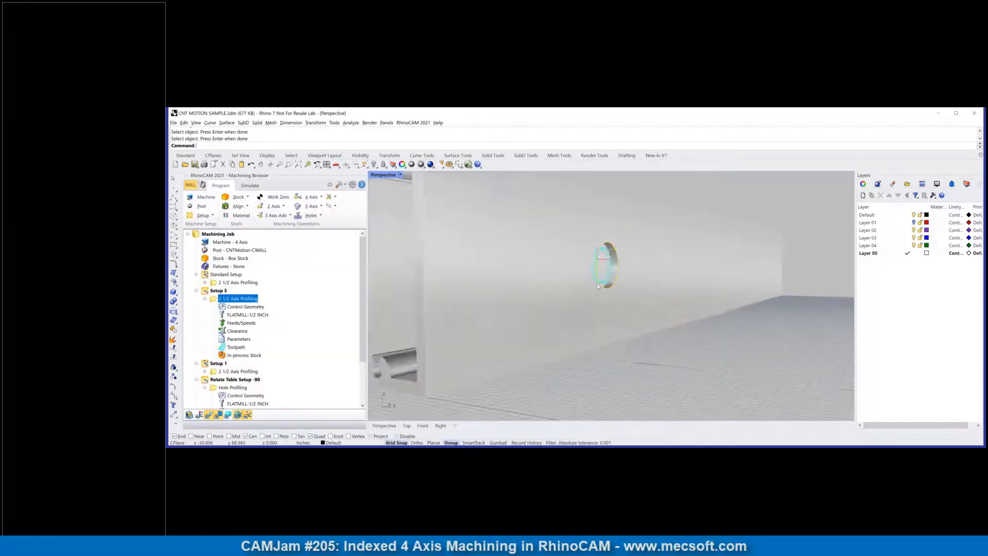
pyautogui.scroll(2, 599, 286)
pyautogui.moveTo(614, 285)
pyautogui.mouseDown(button='right')
pyautogui.moveTo(601, 286)
pyautogui.moveTo(608, 286)
pyautogui.mouseUp(button='right')
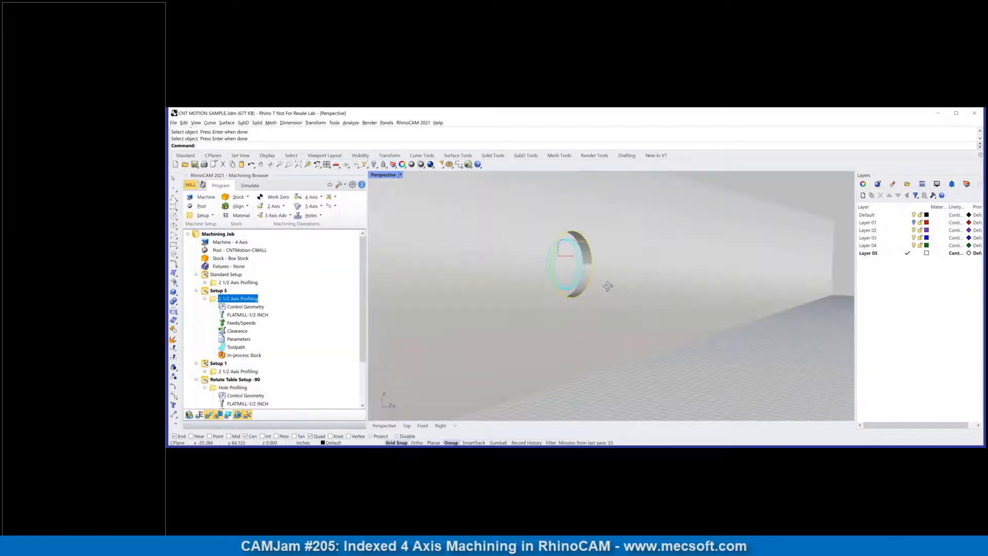
pyautogui.scroll(-6, 575, 274)
pyautogui.scroll(8, 544, 286)
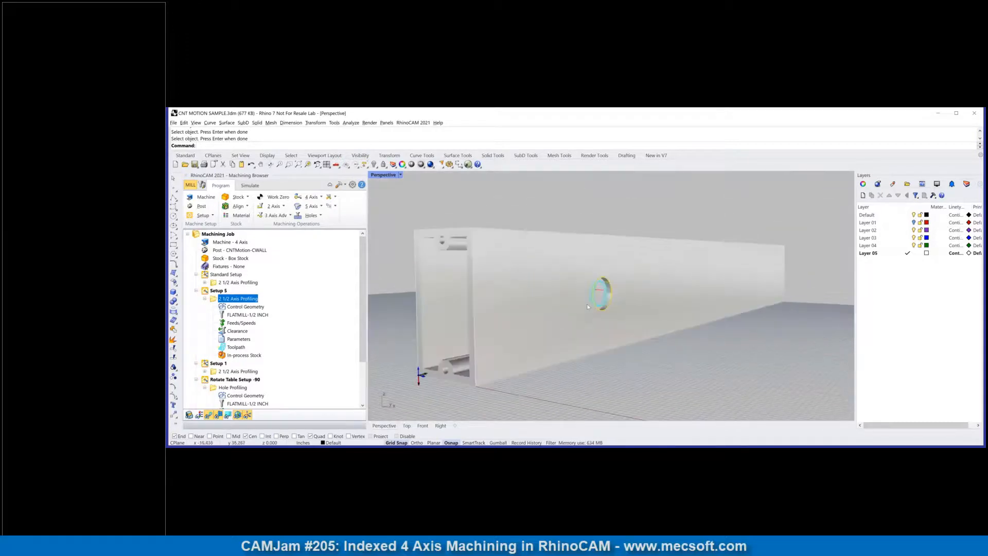
pyautogui.moveTo(569, 292); pyautogui.dragTo(591, 307, button='right')
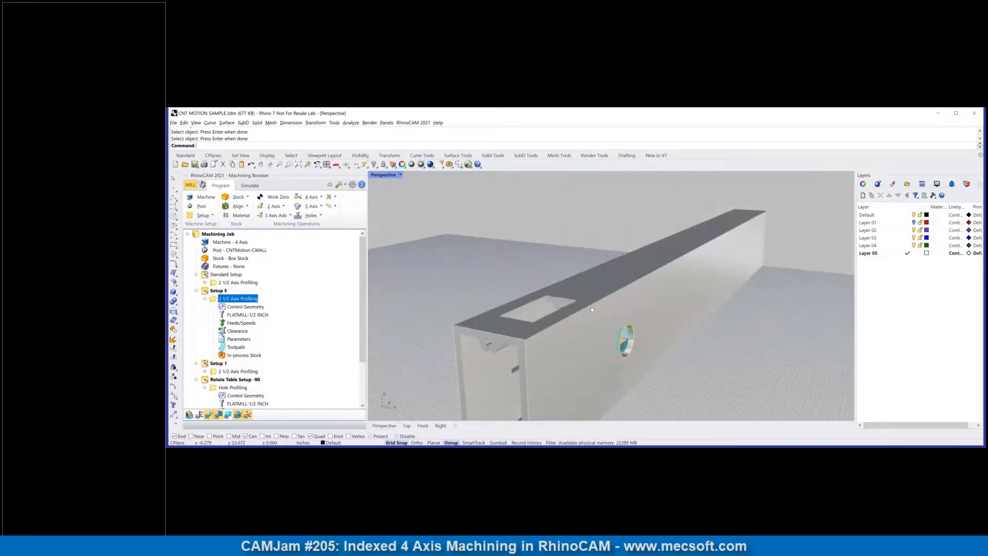
pyautogui.click(219, 292)
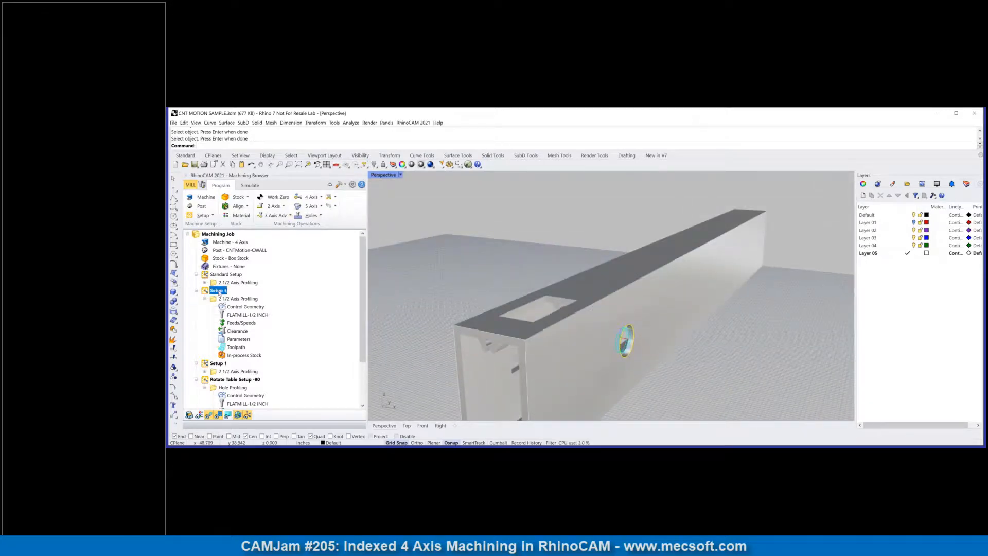
pyautogui.rightClick(216, 292)
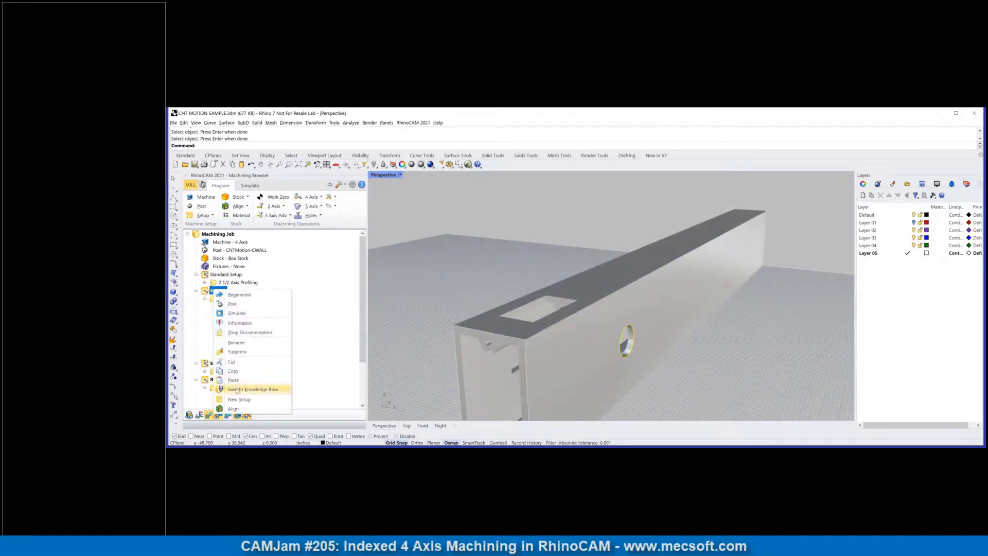
pyautogui.click(236, 342)
pyautogui.write('R')
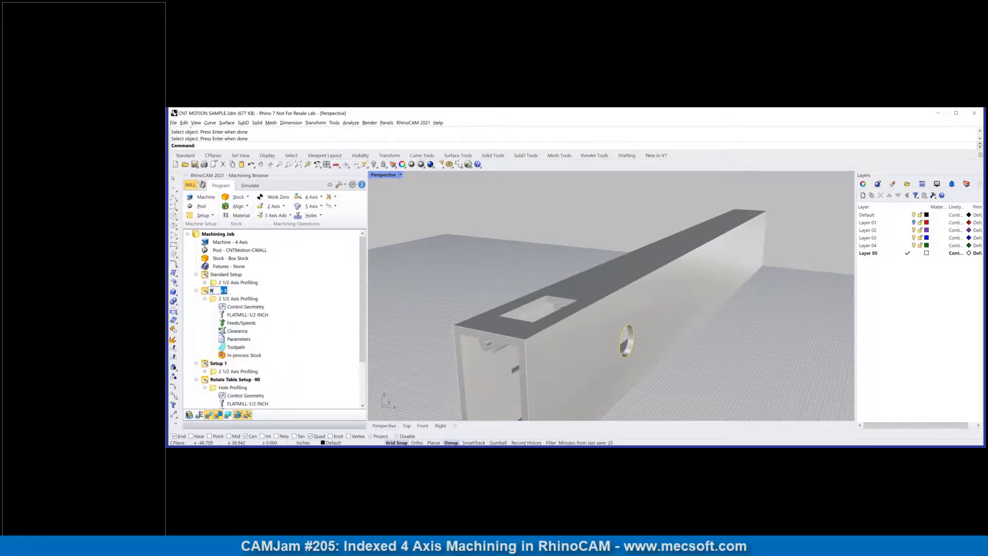
pyautogui.write('otate Table -90')
pyautogui.press('Return')
# Step: Simulate the side hole's 2 1/2 Axis Profiling in the Rotate Table -90 setup
pyautogui.click(245, 299)
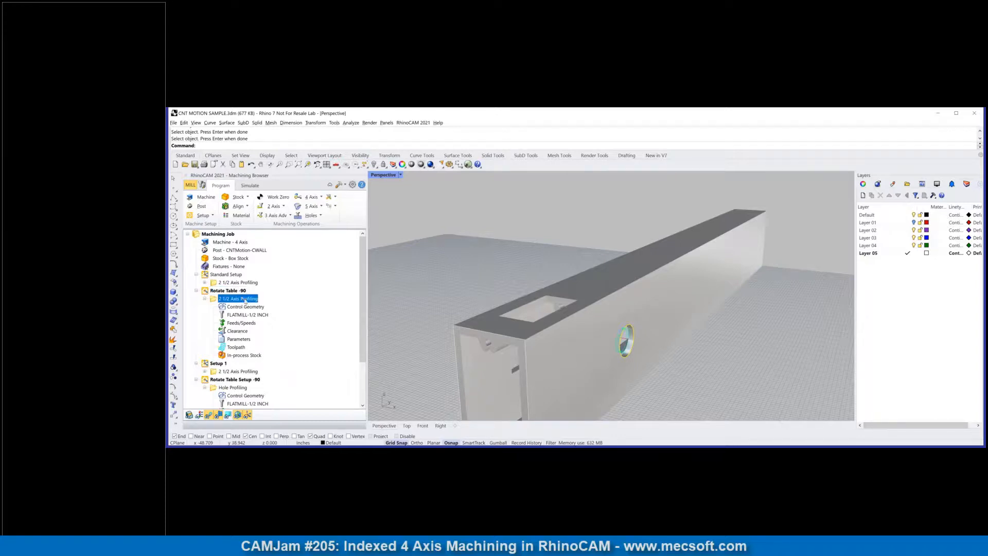
pyautogui.rightClick(242, 297)
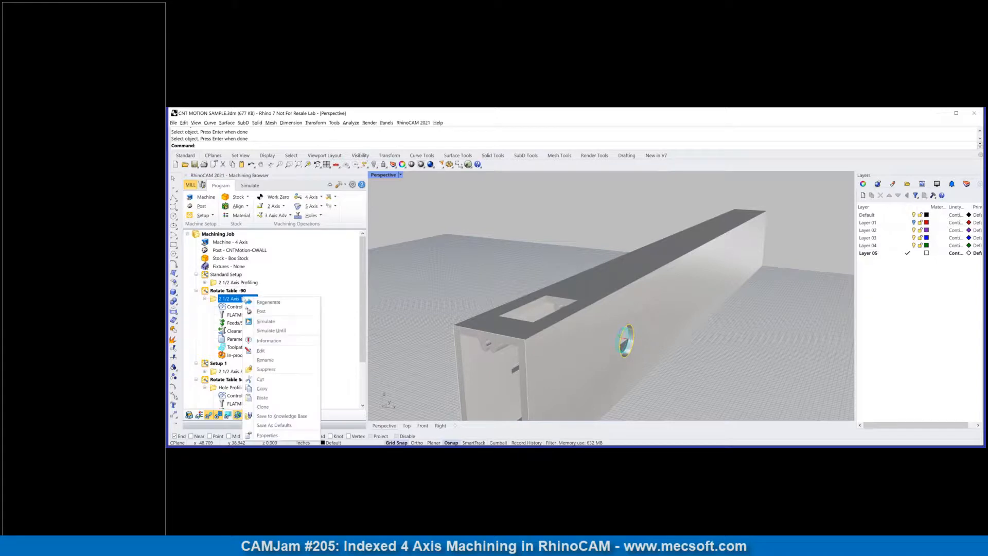
pyautogui.click(264, 321)
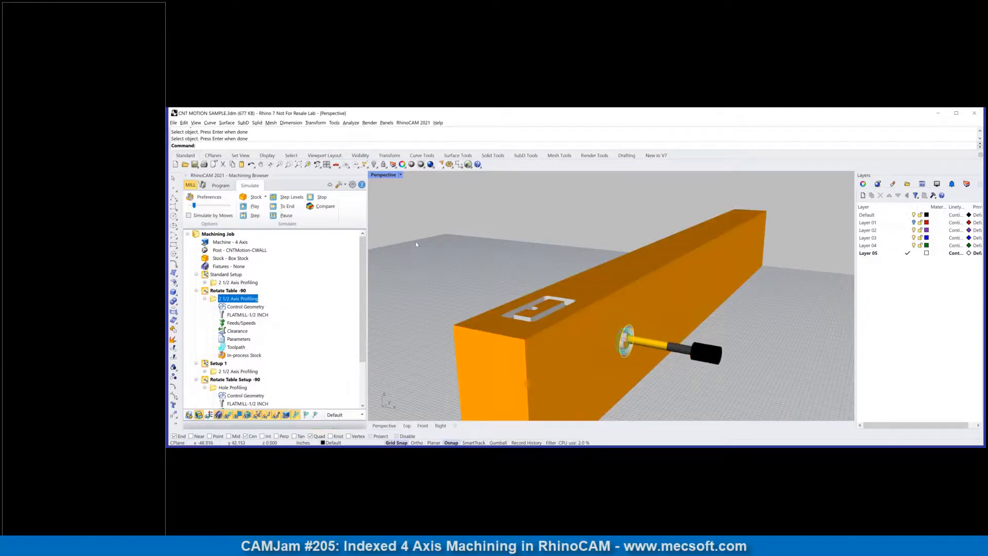
# Step: Create another rotate table setup with a 90 degree counter-clockwise rotation angle, facing the side with the rectangular slot
pyautogui.scroll(-5, 625, 394)
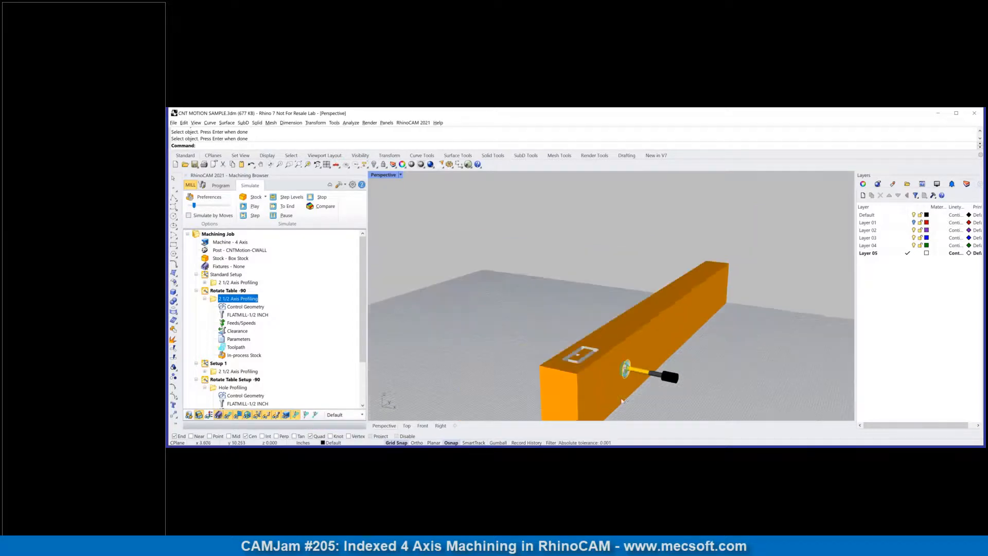
pyautogui.scroll(4, 651, 361)
pyautogui.moveTo(624, 394); pyautogui.dragTo(563, 341, button='right')
pyautogui.click(221, 186)
pyautogui.scroll(-3, 610, 374)
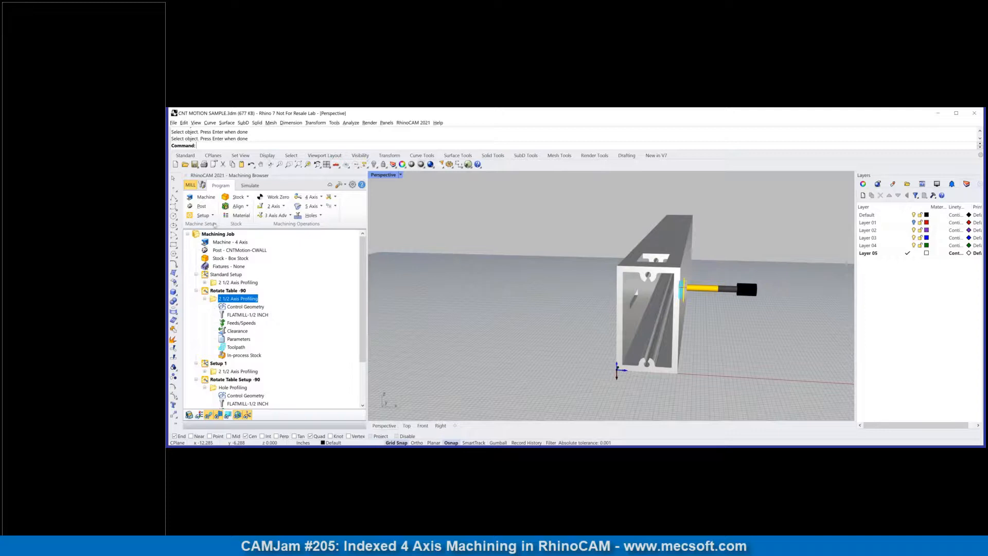
pyautogui.click(213, 216)
pyautogui.click(260, 230)
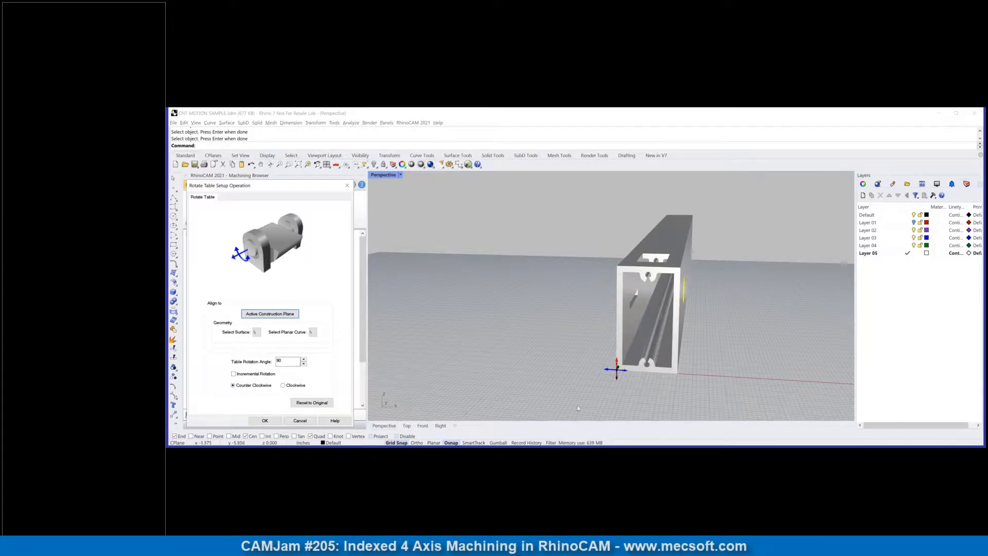
pyautogui.moveTo(614, 379); pyautogui.dragTo(743, 353, button='right')
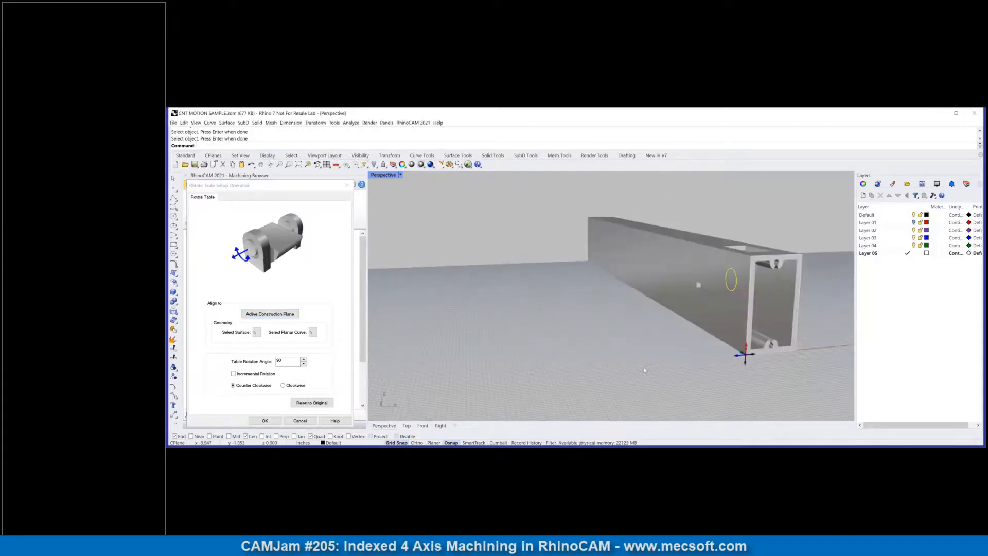
pyautogui.scroll(3, 769, 321)
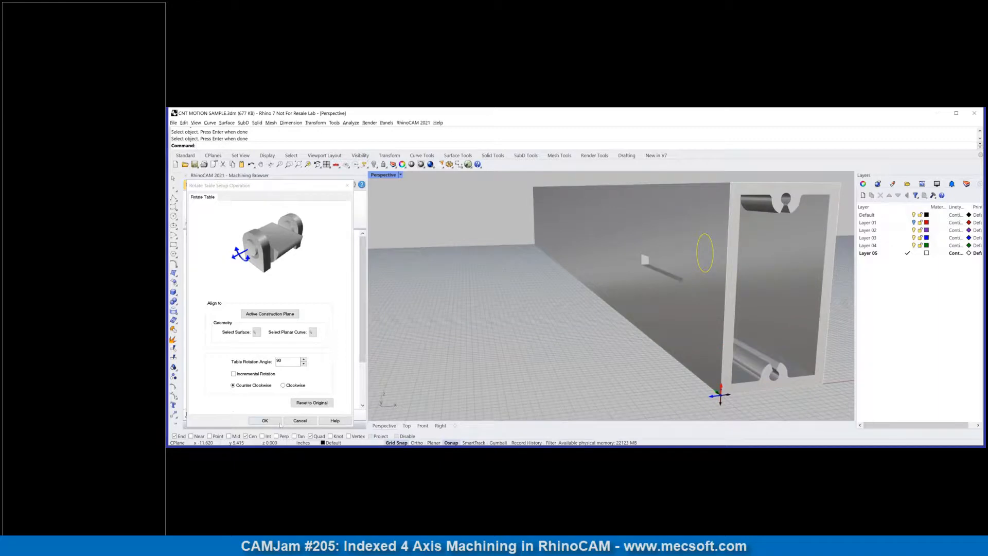
pyautogui.click(264, 421)
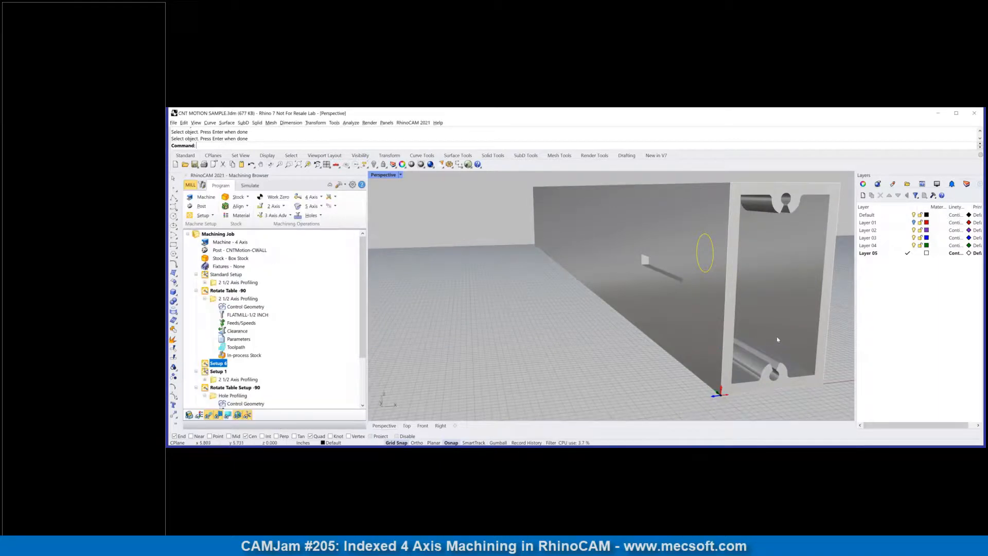
# Step: Measure the height of the rectangular slot at its end edge on the extrusion's side face
pyautogui.scroll(2, 515, 397)
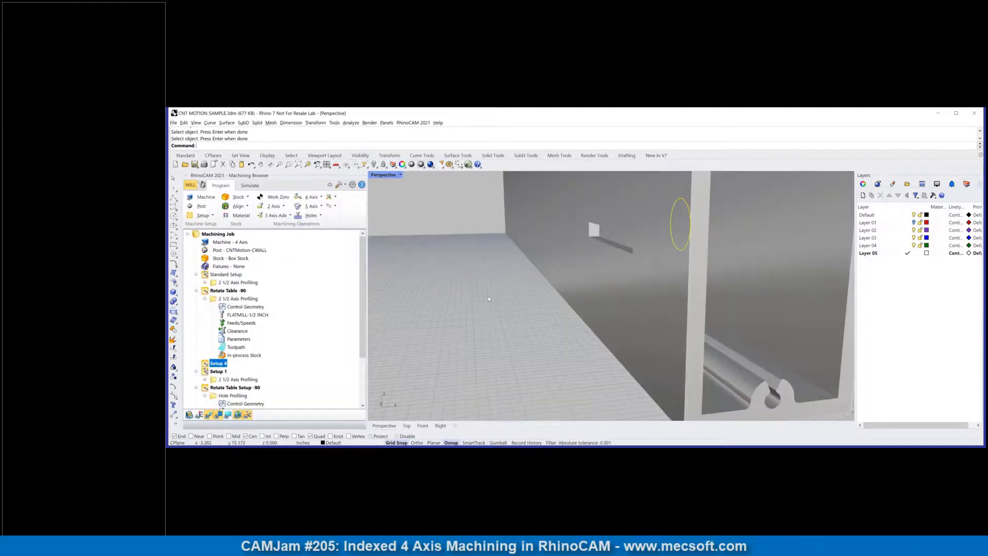
pyautogui.click(223, 299)
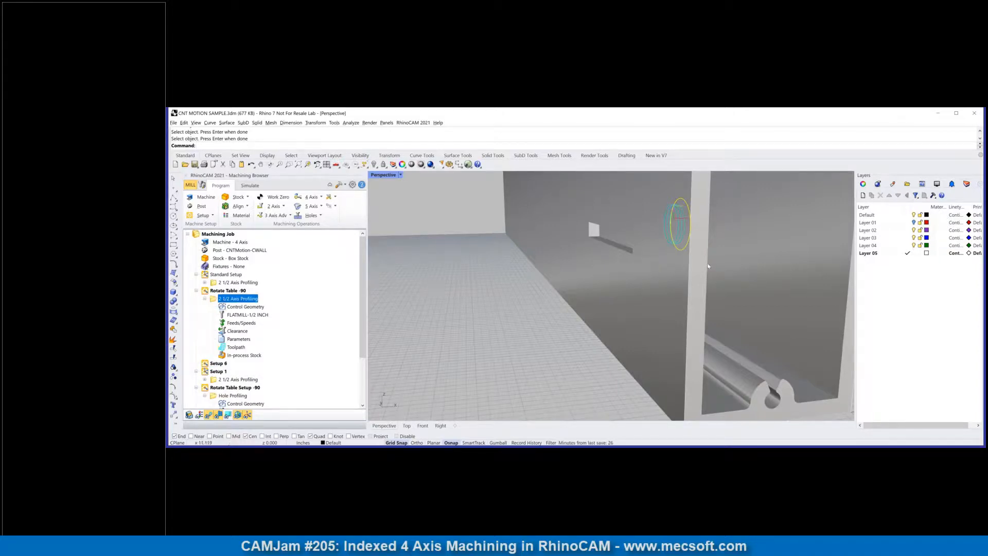
pyautogui.moveTo(666, 276); pyautogui.dragTo(538, 274, button='right')
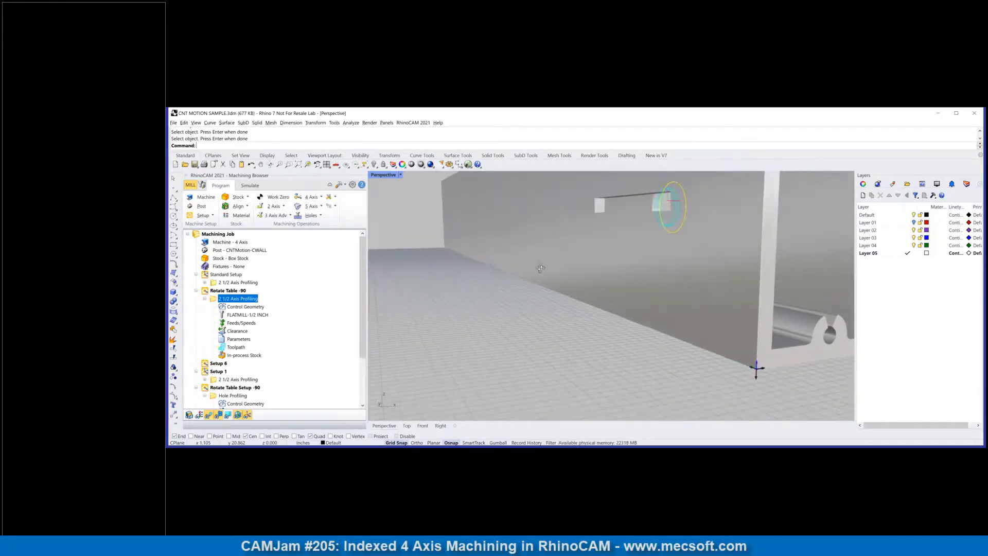
pyautogui.click(348, 123)
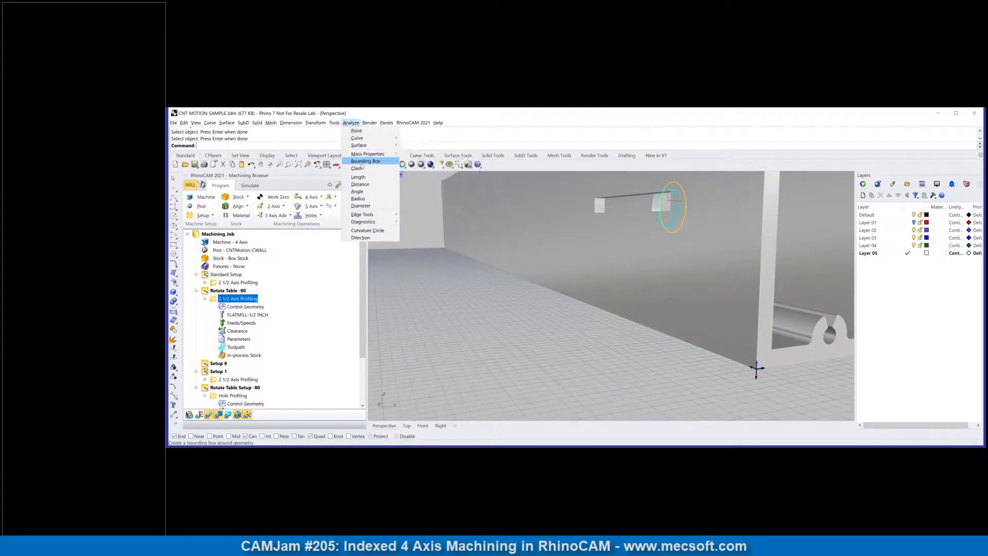
pyautogui.click(366, 185)
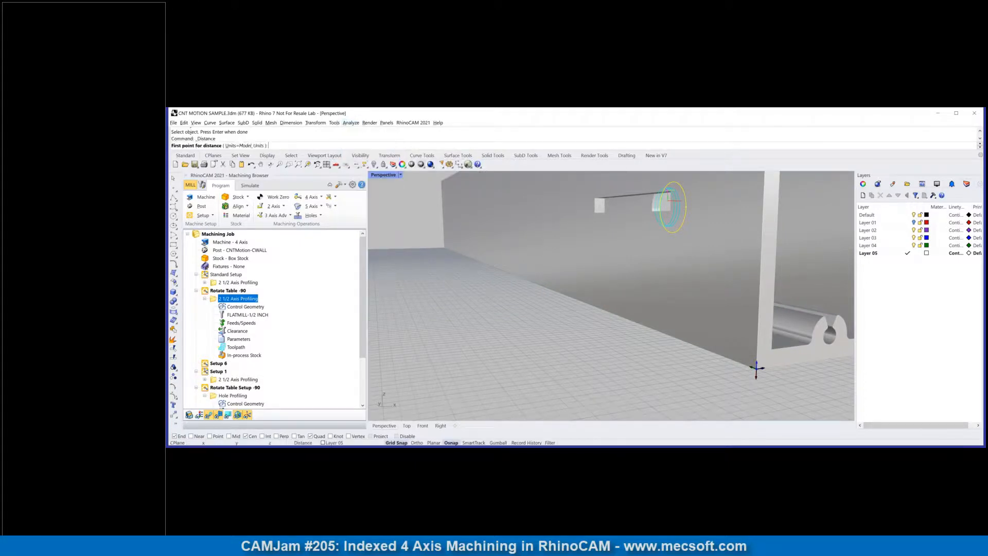
pyautogui.click(596, 204)
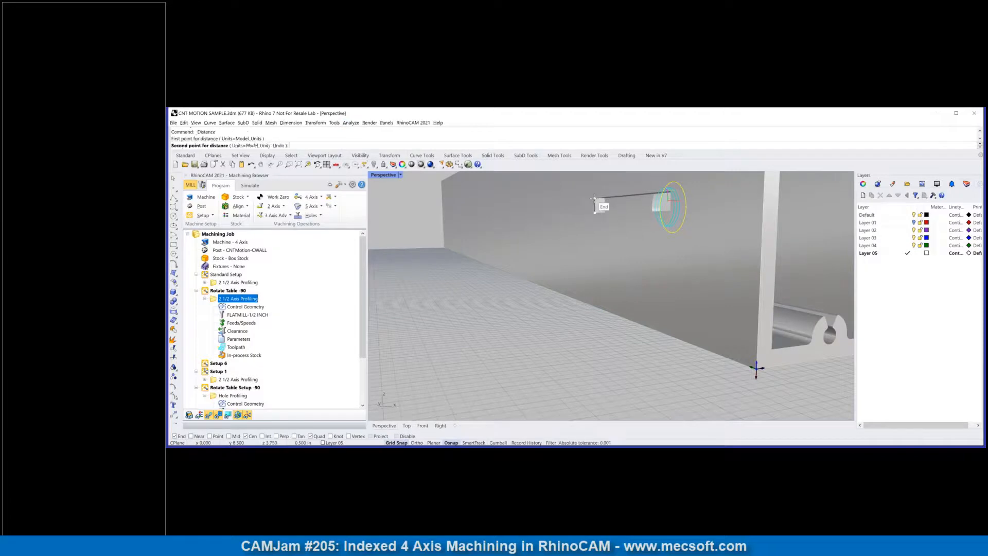
pyautogui.click(599, 204)
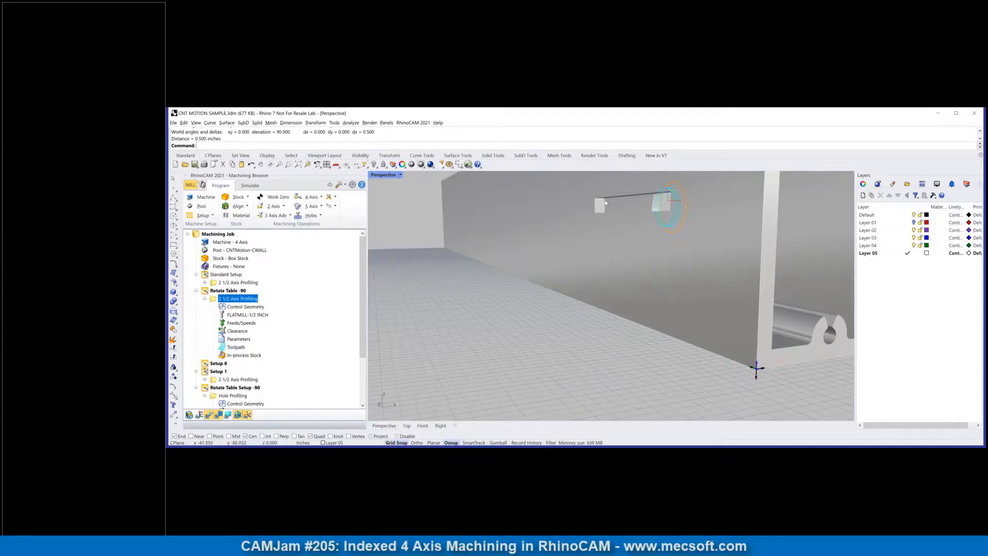
# Step: Rename the new rotate table setup as Rotate Table +90
pyautogui.click(216, 364)
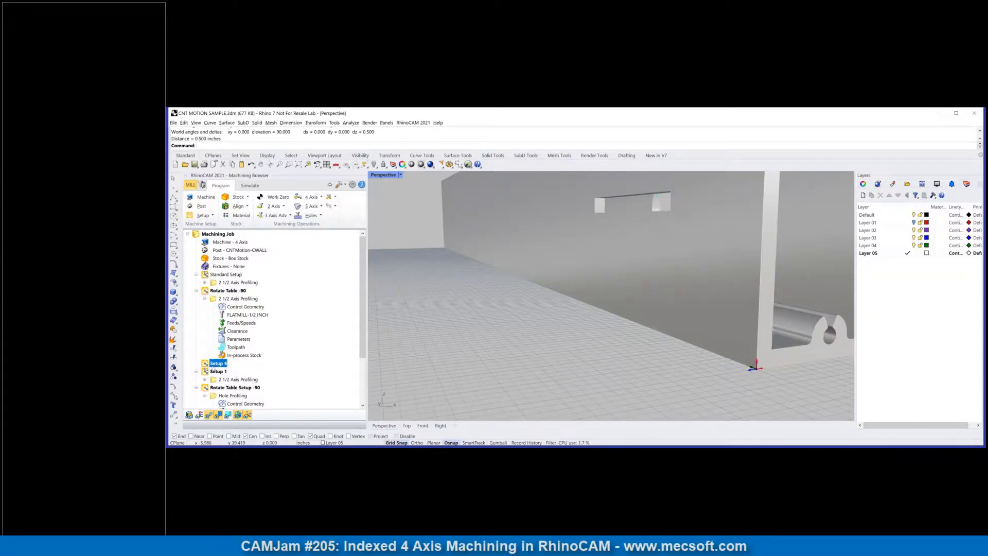
pyautogui.rightClick(217, 369)
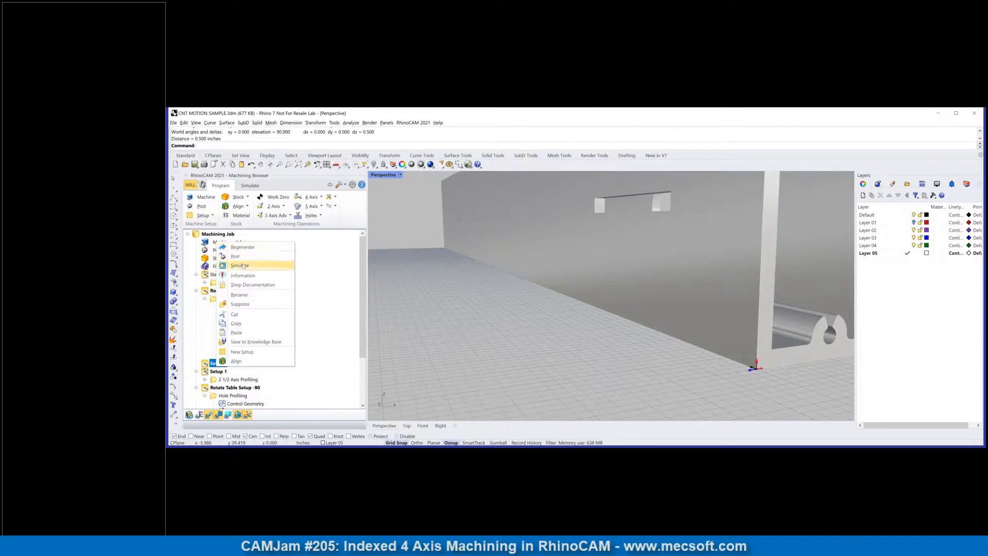
pyautogui.click(246, 296)
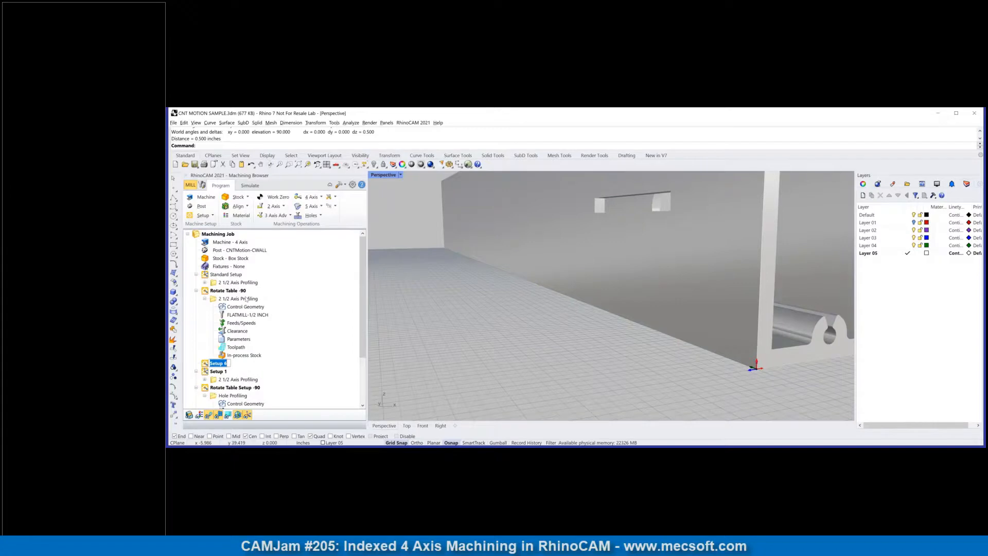
pyautogui.write('Rotate Table +90')
pyautogui.press('Return')
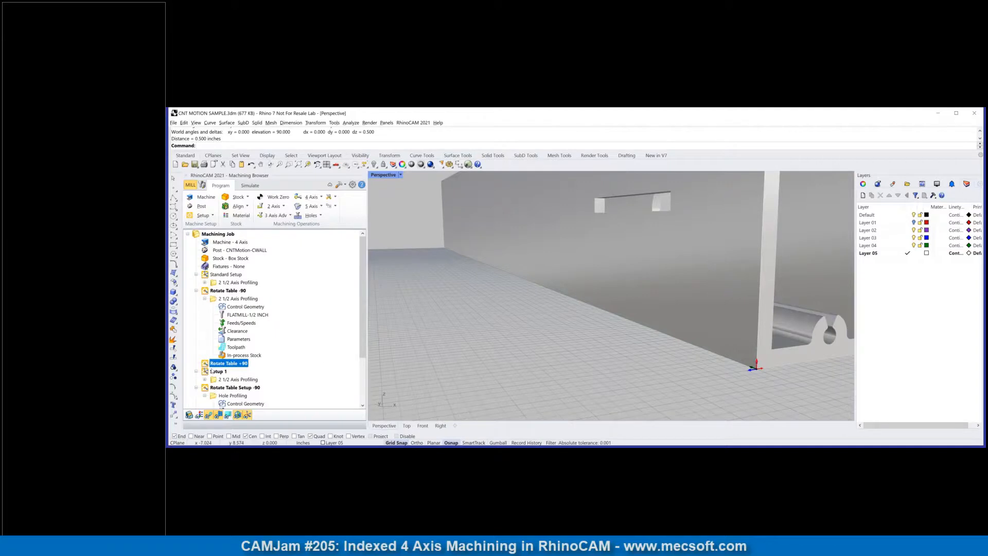
# Step: Create a 2 1/2 Axis Slotting operation in Rotate Table +90 with the rectangular slot's four edges as drive regions
pyautogui.click(282, 207)
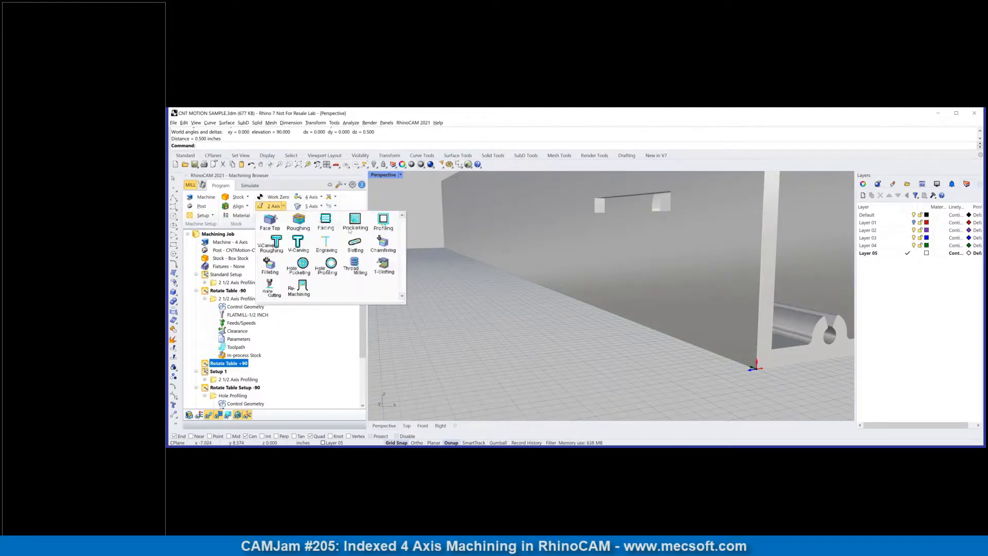
pyautogui.click(364, 242)
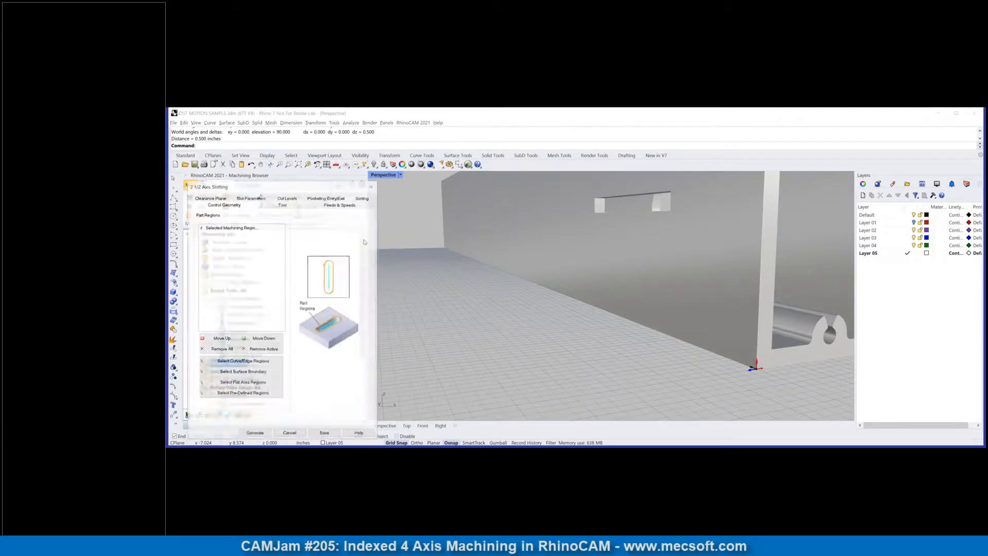
pyautogui.click(250, 362)
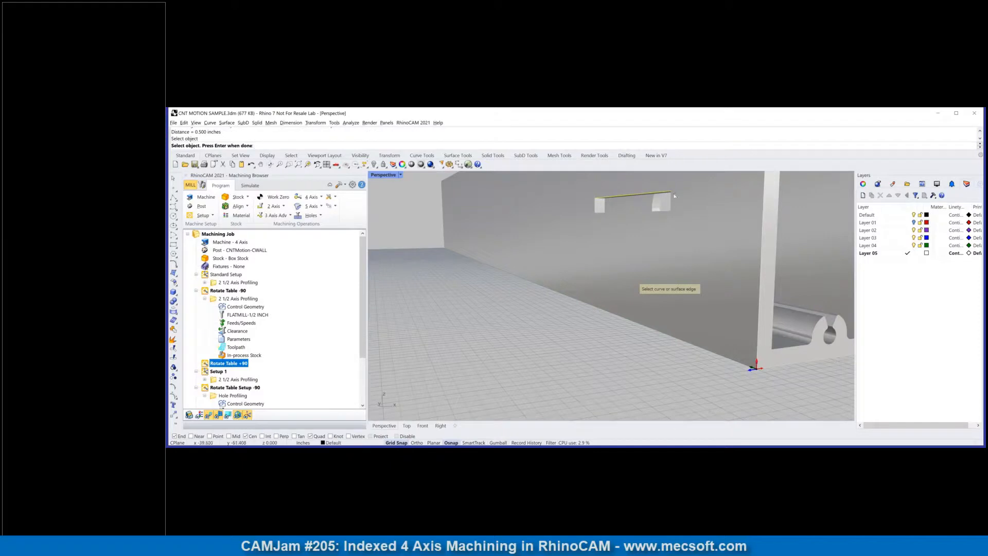
pyautogui.click(667, 210)
pyautogui.click(665, 214)
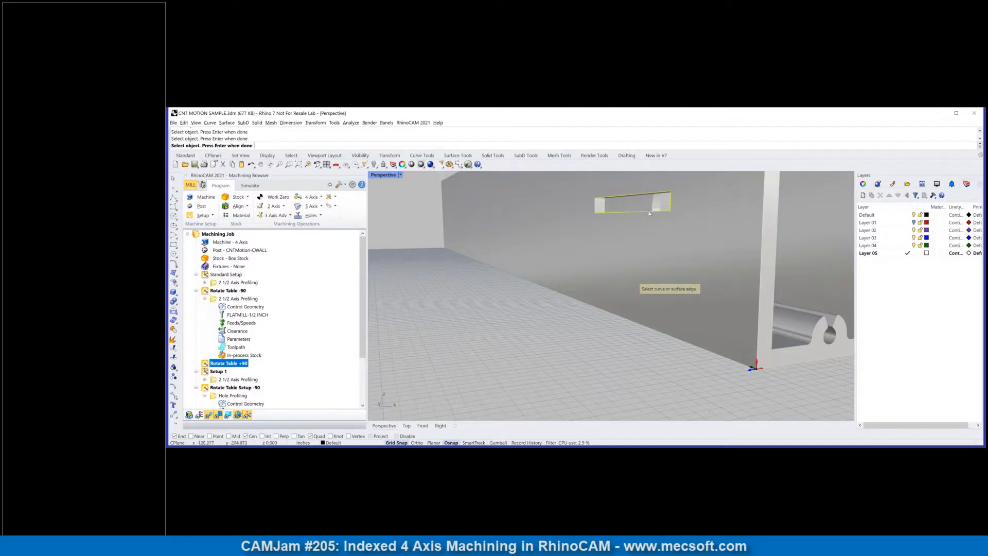
pyautogui.click(598, 208)
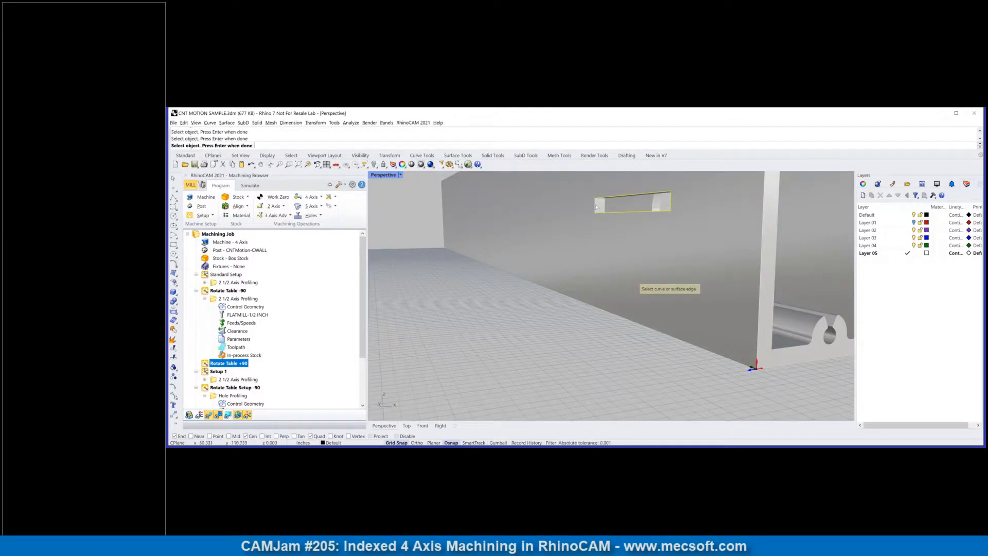
pyautogui.rightClick(434, 263)
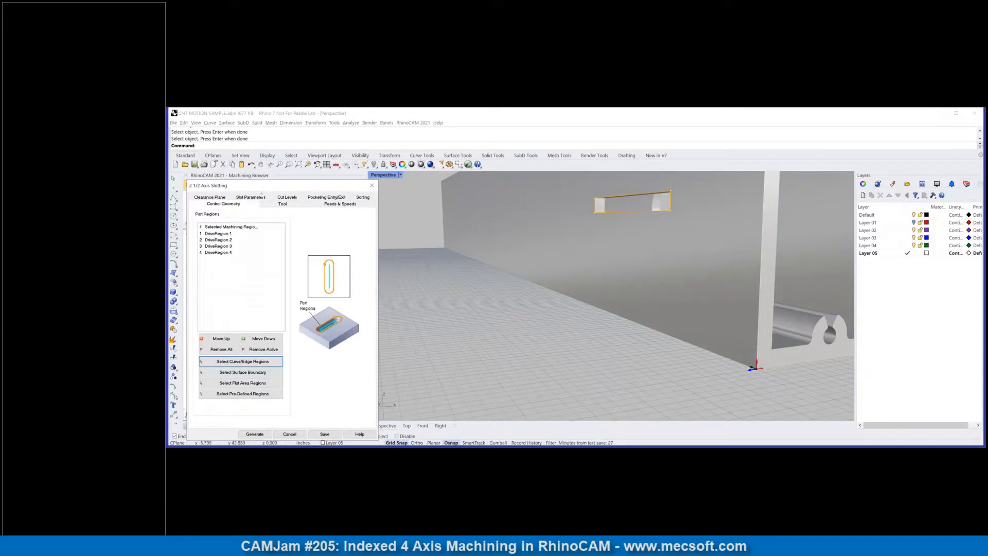
# Step: Enable determining open/closed ends using the 3D model for the slotting and generate its toolpath
pyautogui.click(273, 204)
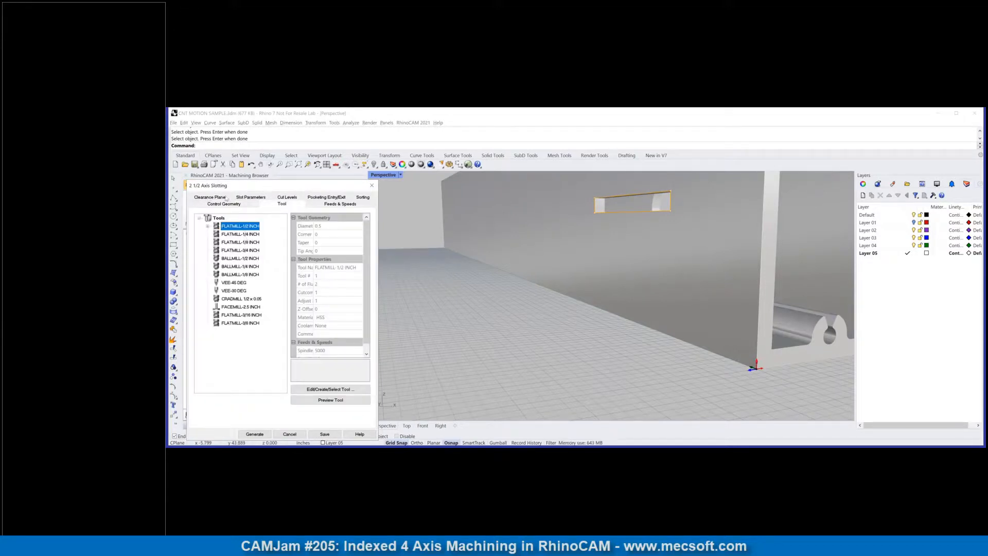
pyautogui.click(246, 198)
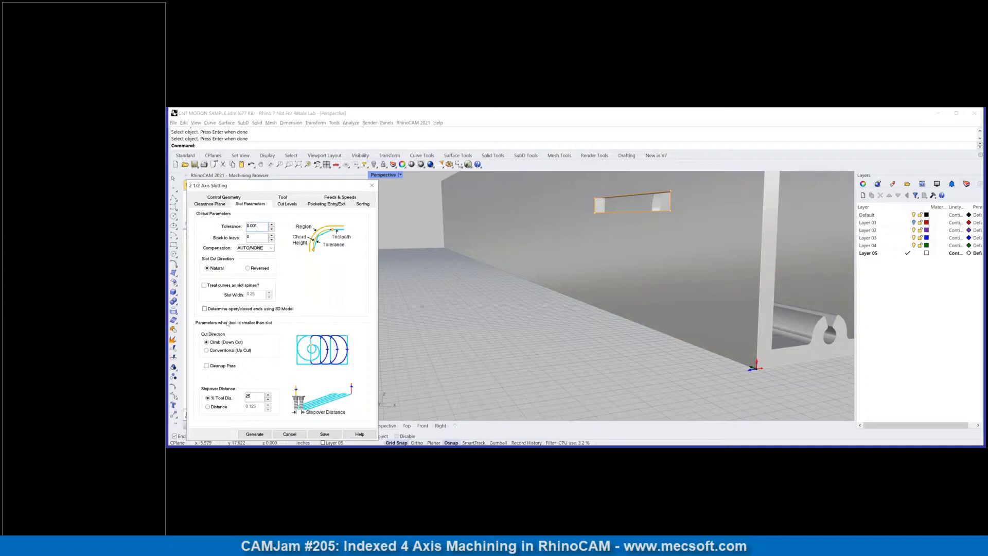
pyautogui.click(205, 309)
pyautogui.click(255, 434)
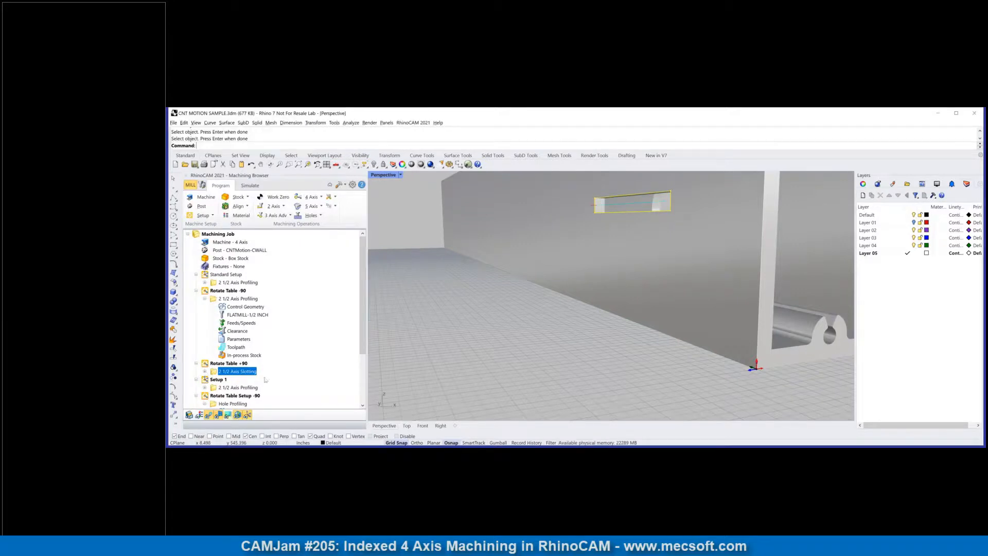
# Step: Set the slotting's total cut depth to 0.375 by picking two corner points across the slot's wall thickness
pyautogui.scroll(4, 640, 191)
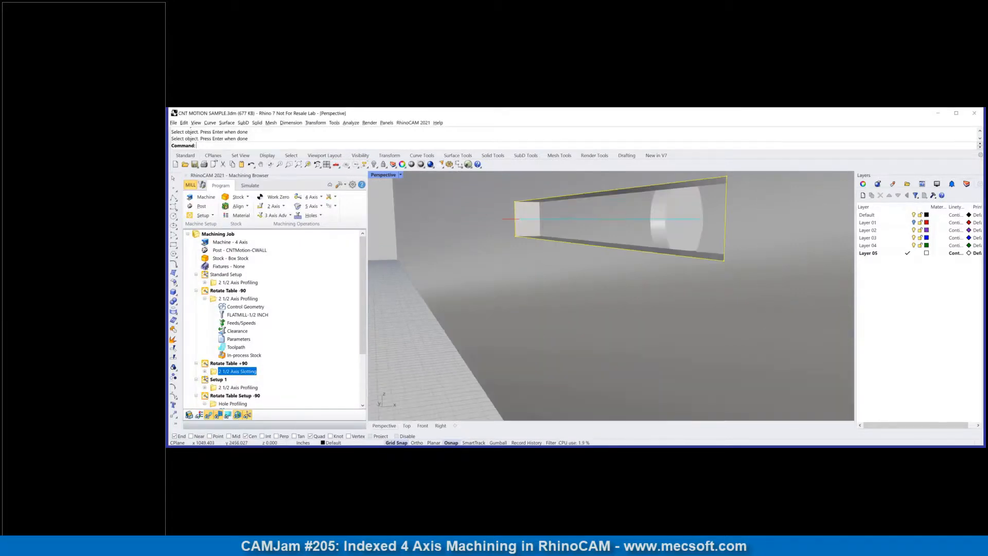
pyautogui.moveTo(598, 218); pyautogui.dragTo(623, 247, button='right')
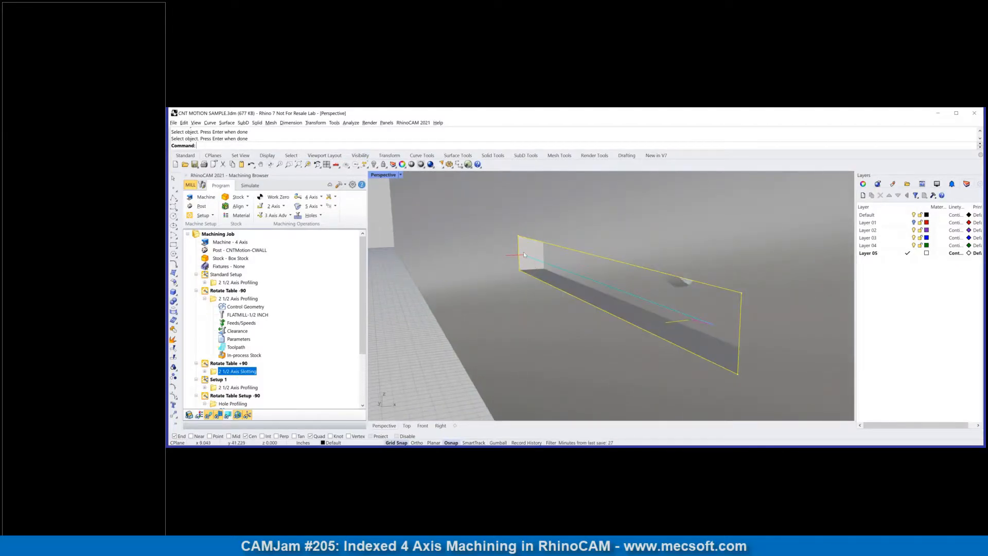
pyautogui.click(204, 371)
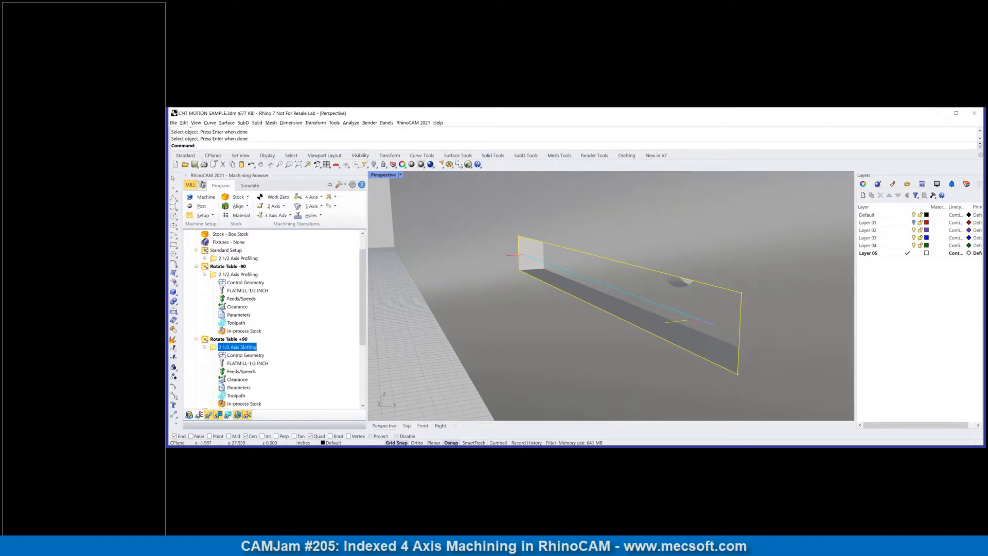
pyautogui.click(220, 387)
pyautogui.doubleClick(220, 387)
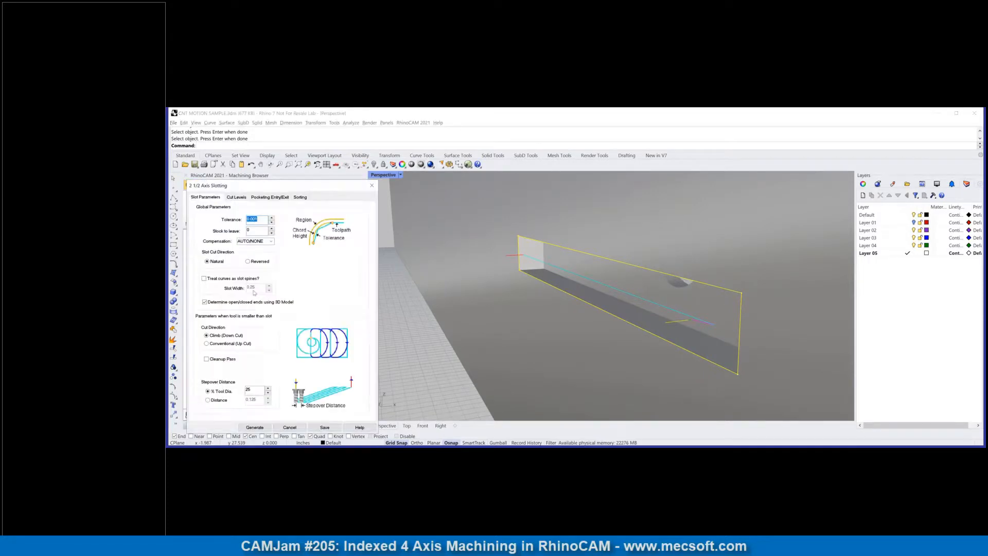
pyautogui.click(237, 198)
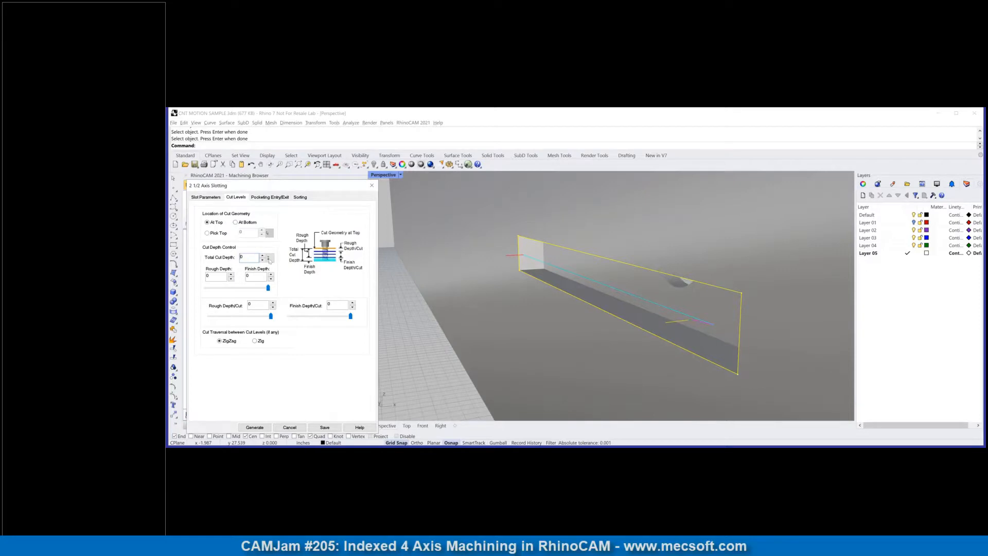
pyautogui.click(269, 259)
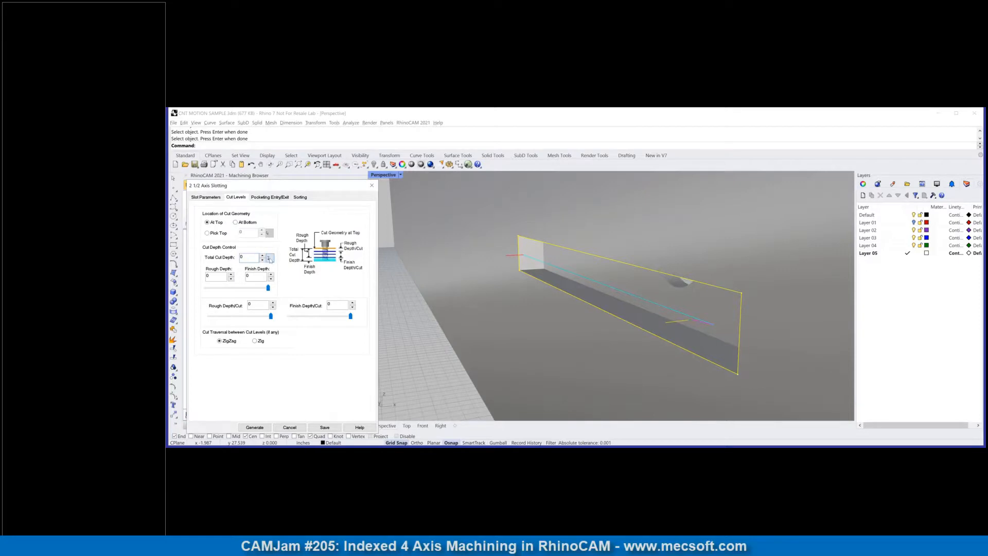
pyautogui.click(519, 271)
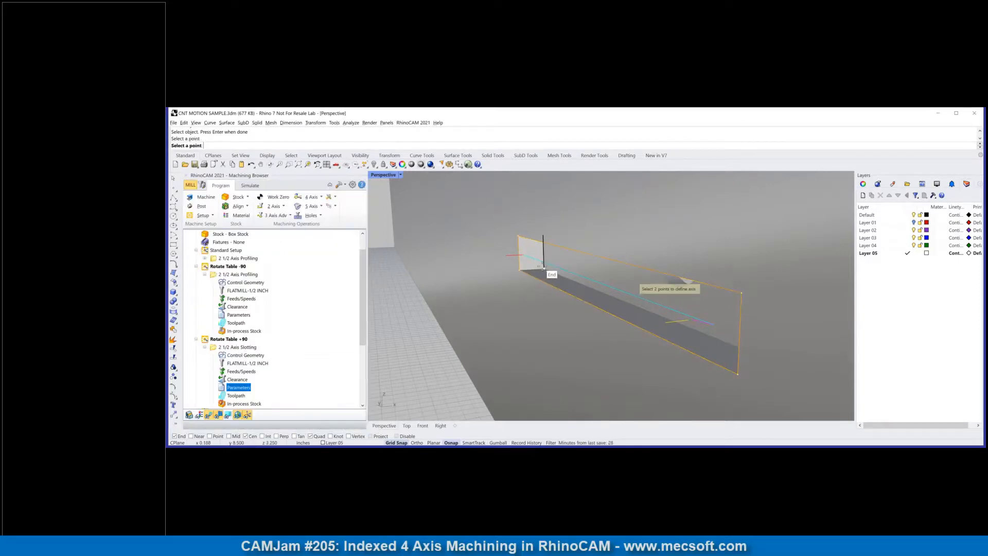
pyautogui.click(543, 268)
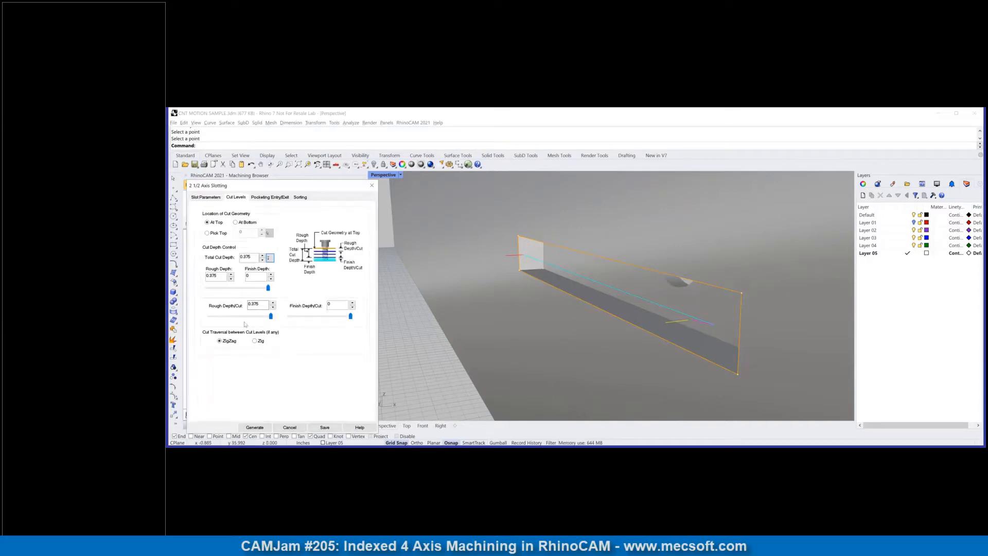
# Step: Reduce the slotting's rough depth per cut to give several cut levels and regenerate the toolpath
pyautogui.moveTo(272, 317); pyautogui.dragTo(234, 317)
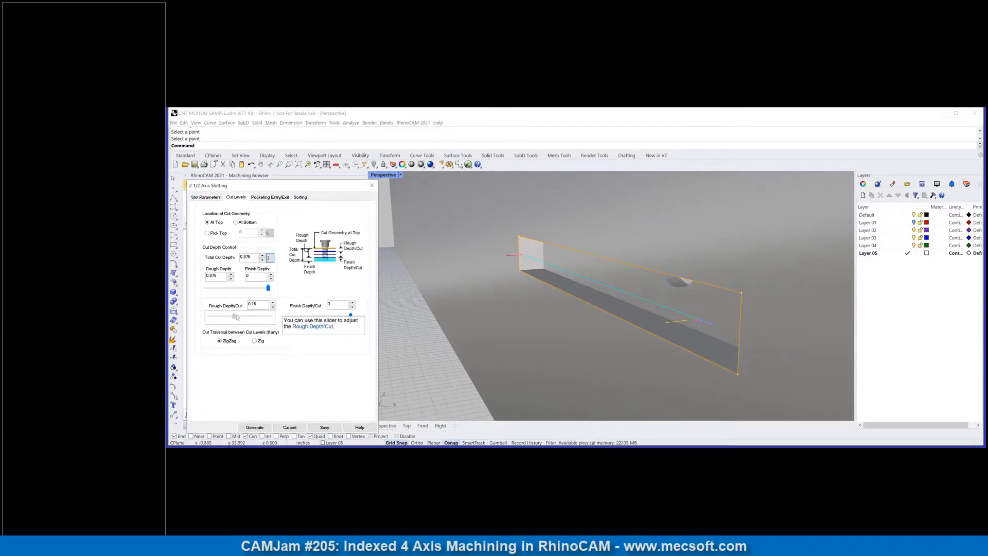
pyautogui.click(255, 428)
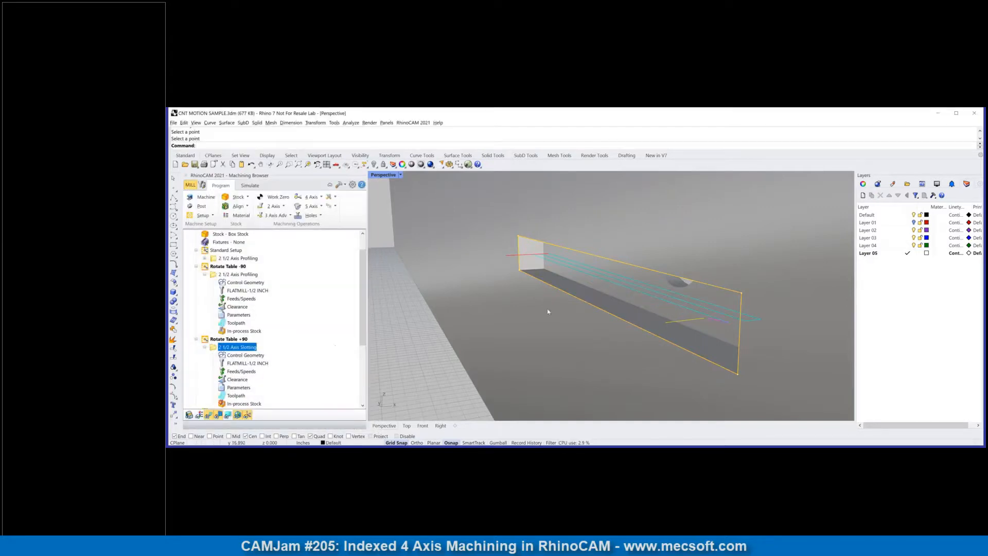
pyautogui.scroll(-3, 583, 294)
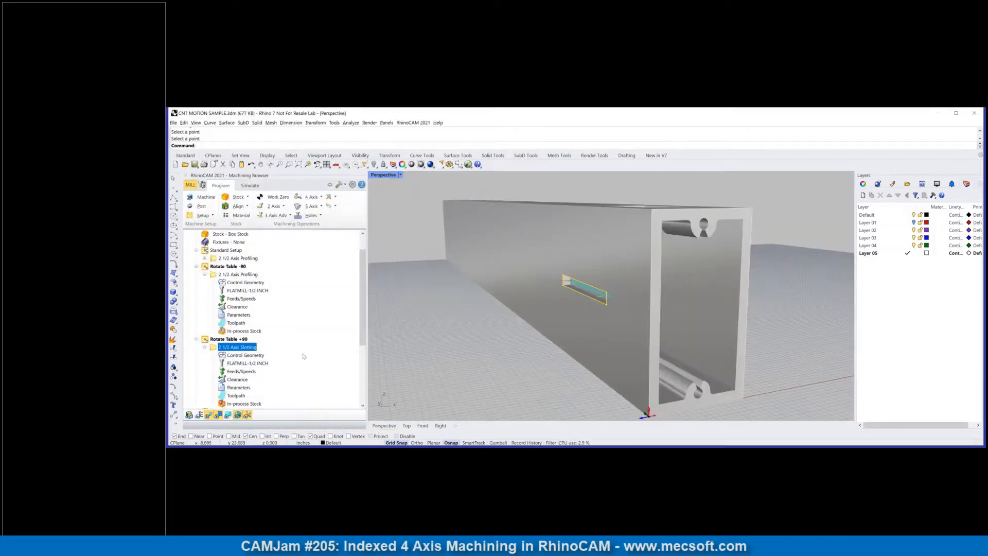
# Step: Delete the leftover setups Setup 1, Rotate Table Setup -90 and Rotate Table Setup +90 from the machining job
pyautogui.scroll(-3, 283, 355)
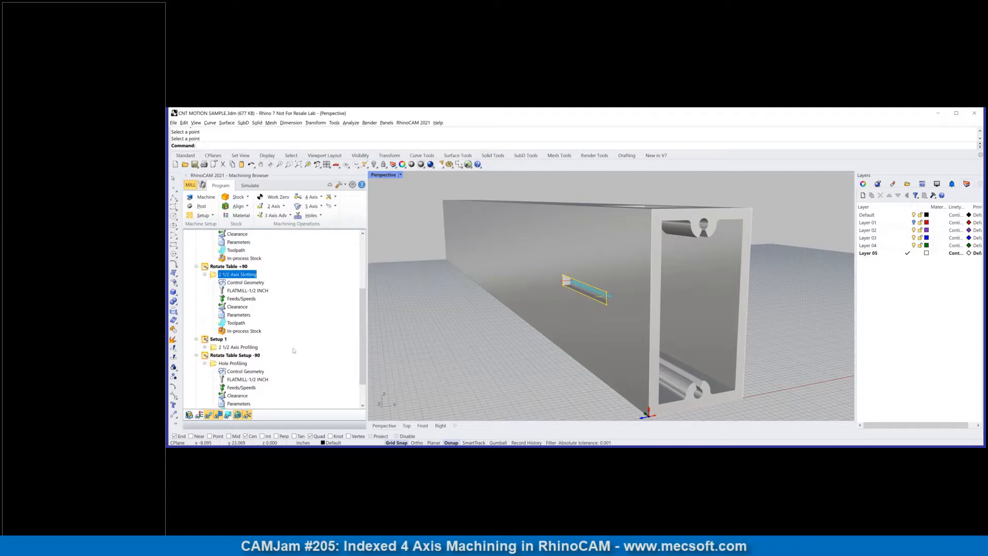
pyautogui.click(216, 341)
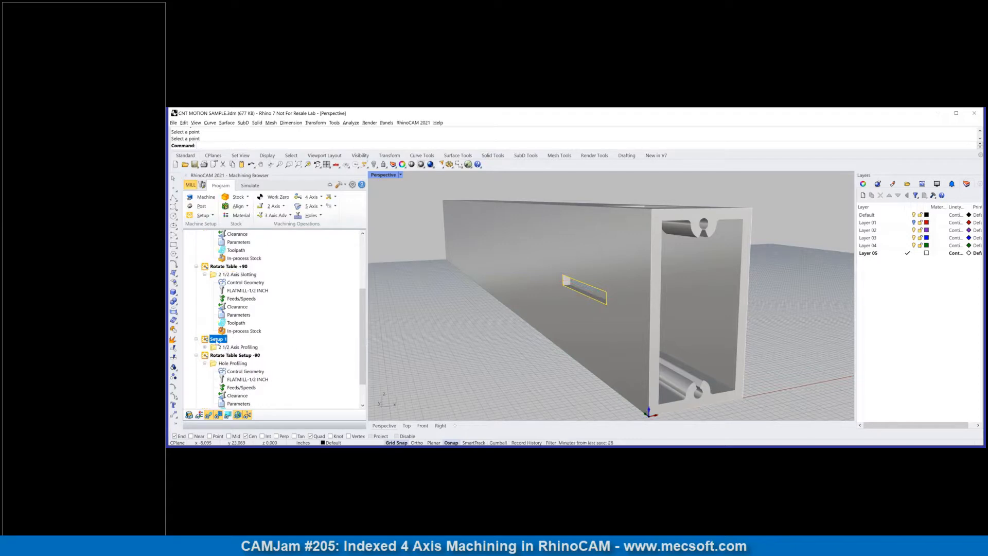
pyautogui.write('Rotate Table Setup +90')
pyautogui.press('Return')
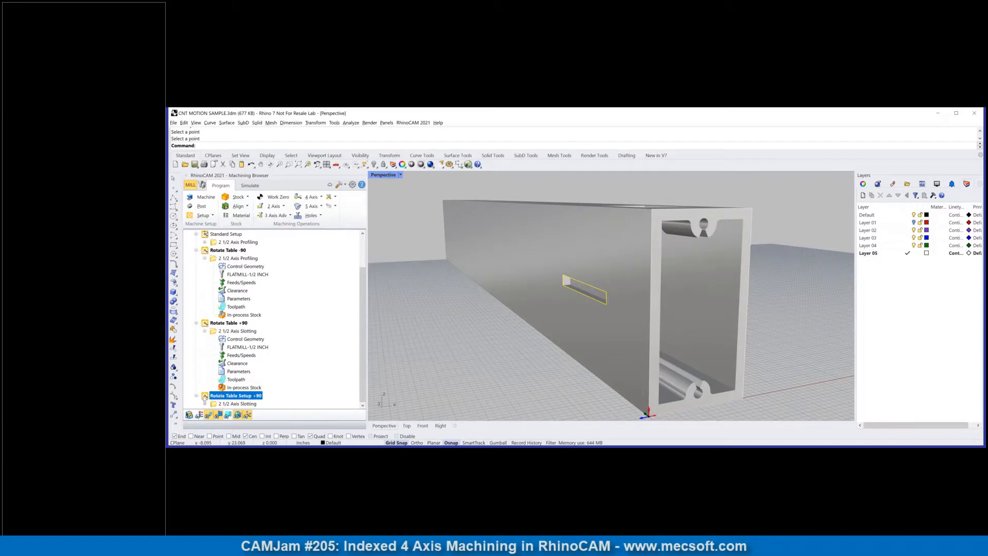
pyautogui.press('Delete')
pyautogui.click(211, 339)
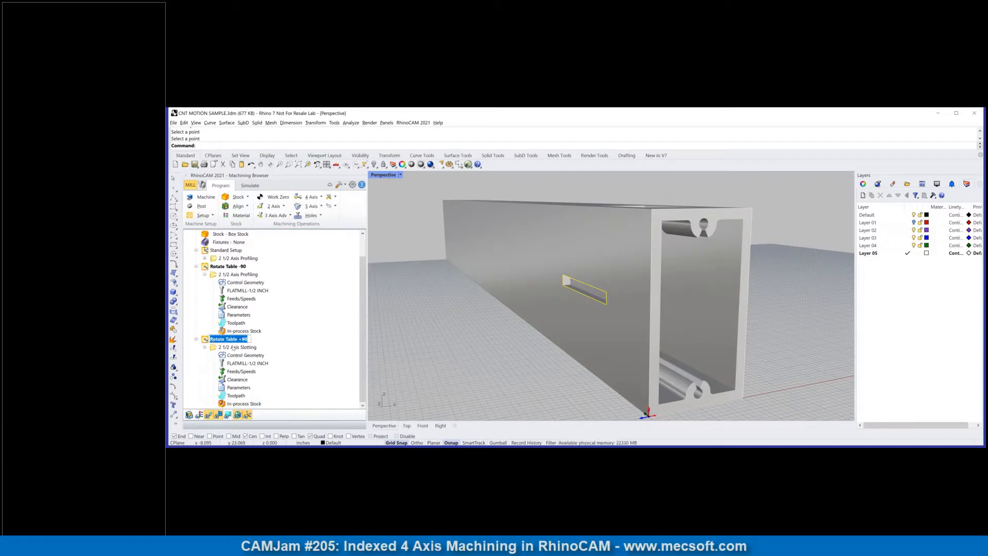
# Step: Simulate the 2 1/2 Axis Slotting operation in Rotate Table +90 on the box stock, and return to programming
pyautogui.click(231, 348)
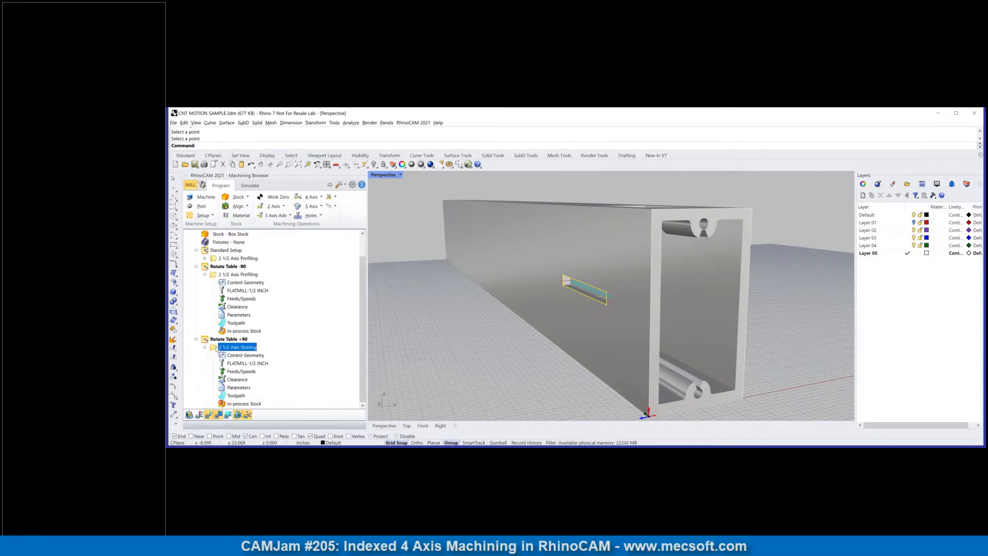
pyautogui.click(250, 186)
pyautogui.click(253, 206)
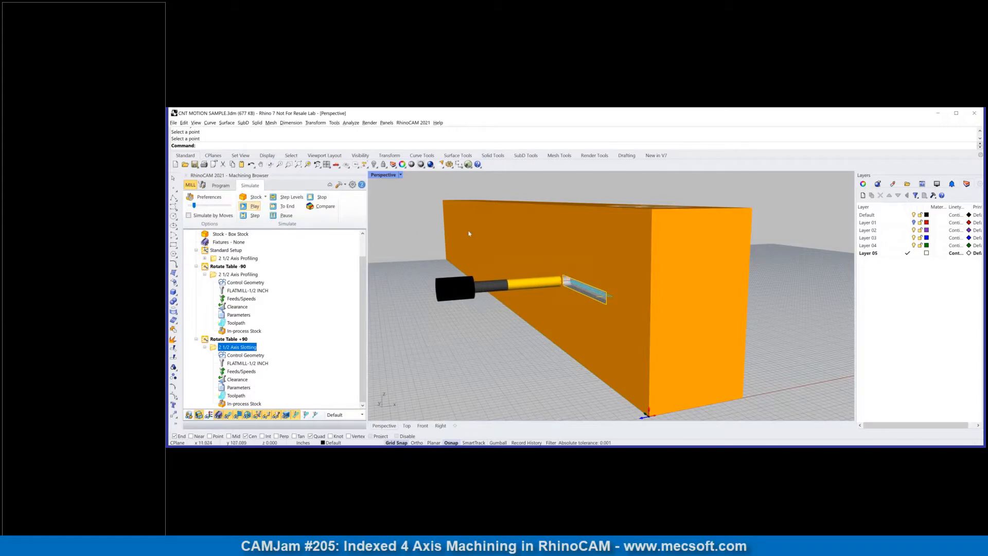
pyautogui.scroll(-9, 525, 240)
pyautogui.moveTo(582, 238); pyautogui.dragTo(442, 293, button='right')
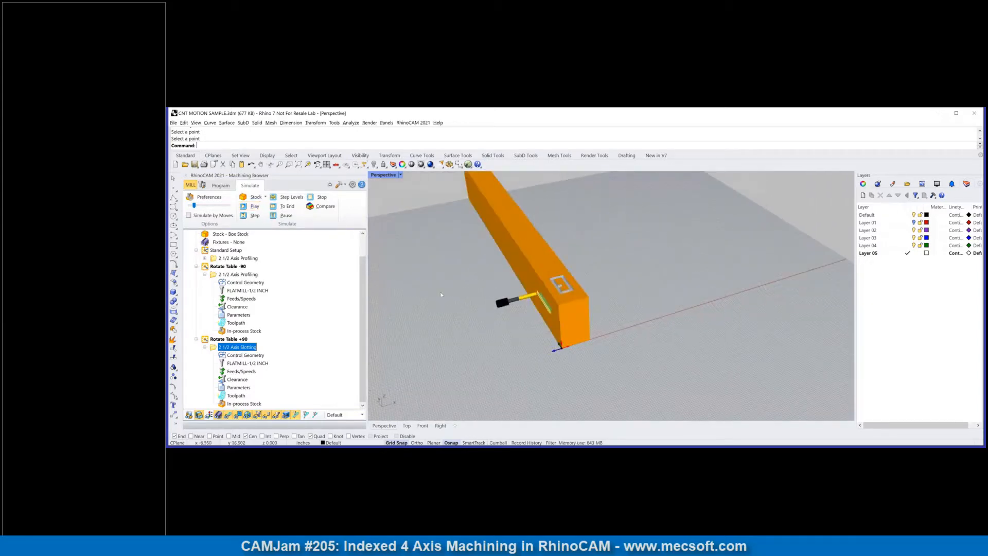
pyautogui.click(226, 250)
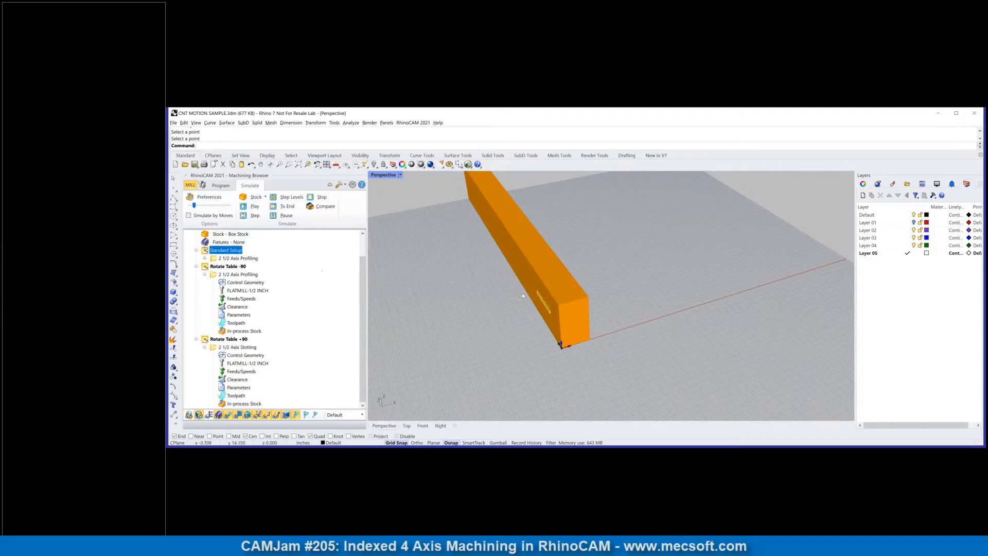
pyautogui.click(221, 185)
# Step: Simulate all operations of the machining job and examine the cuts on the stock's top and sides
pyautogui.moveTo(499, 317); pyautogui.dragTo(469, 315, button='right')
pyautogui.scroll(1, 242, 269)
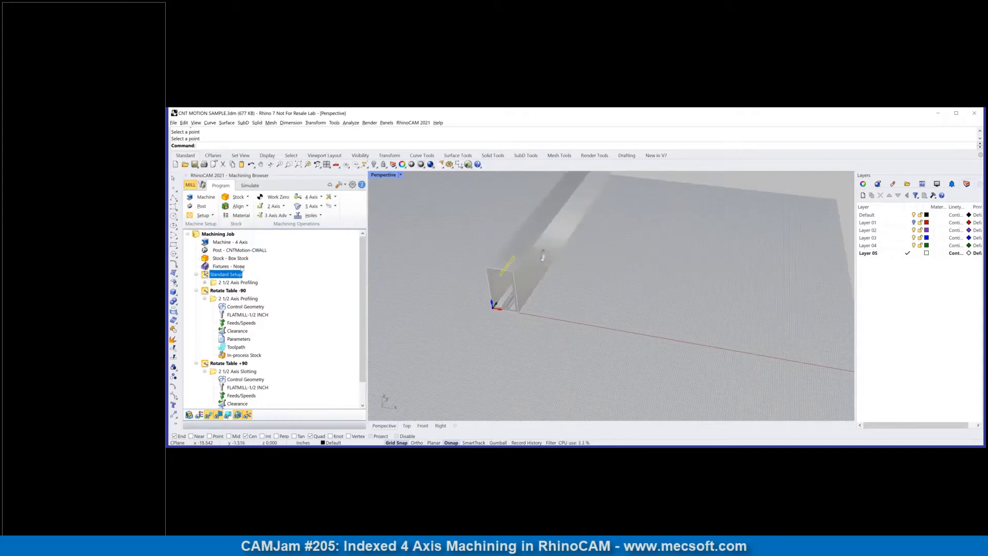
pyautogui.click(213, 277)
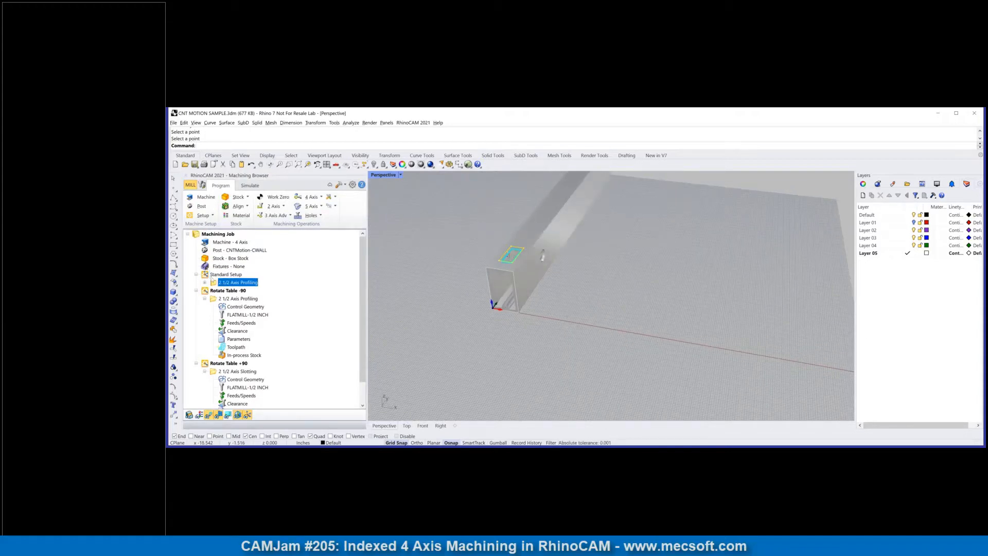
pyautogui.click(213, 235)
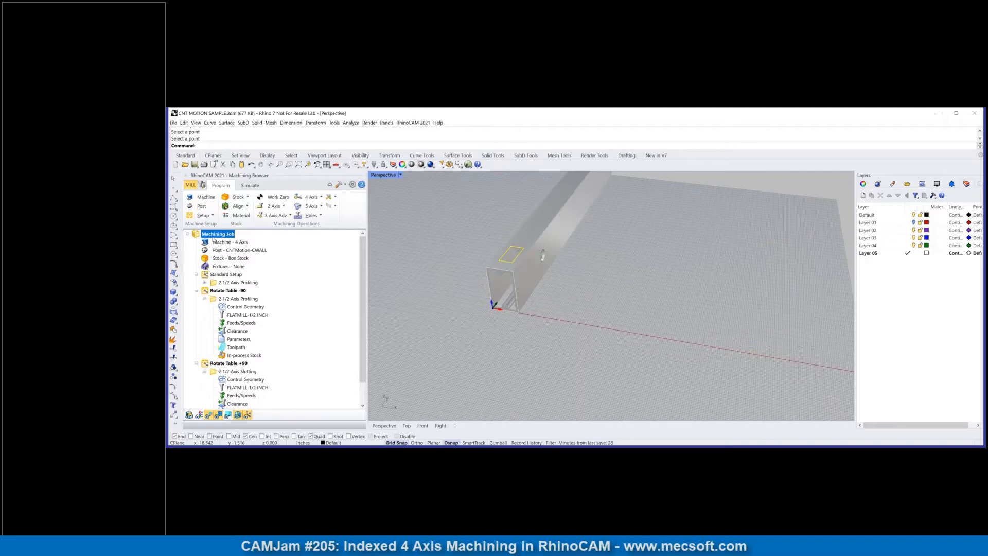
pyautogui.rightClick(213, 239)
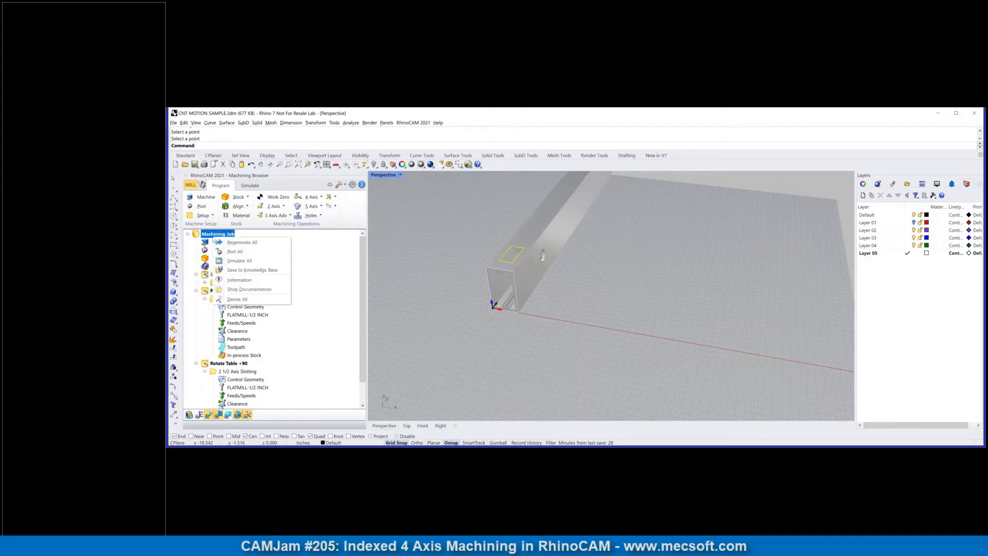
pyautogui.click(226, 261)
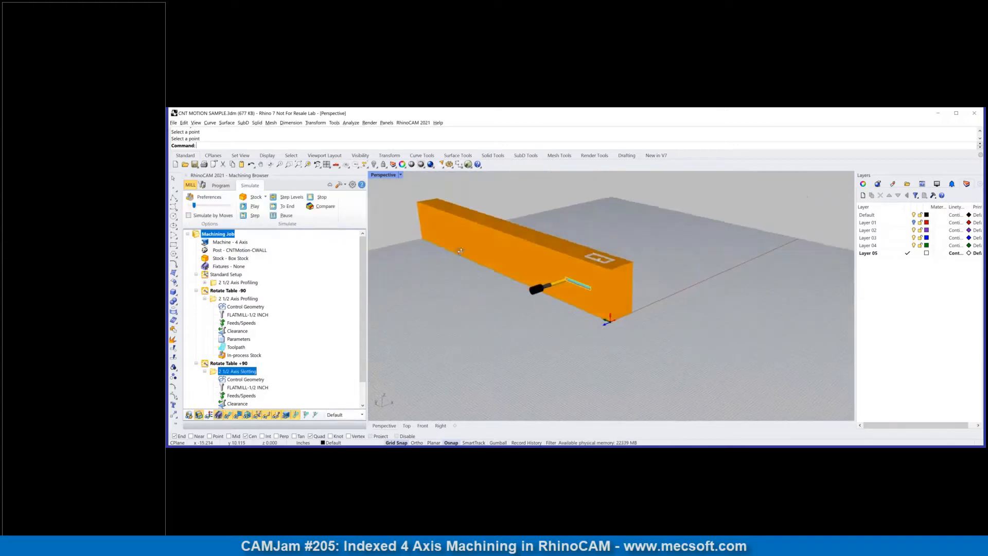
pyautogui.moveTo(433, 259); pyautogui.dragTo(463, 311, button='right')
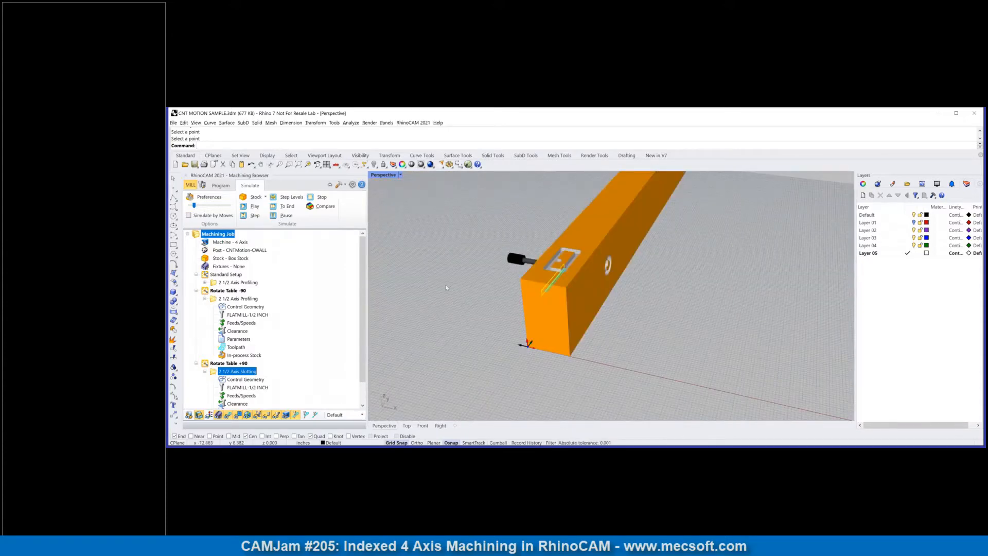
pyautogui.click(221, 185)
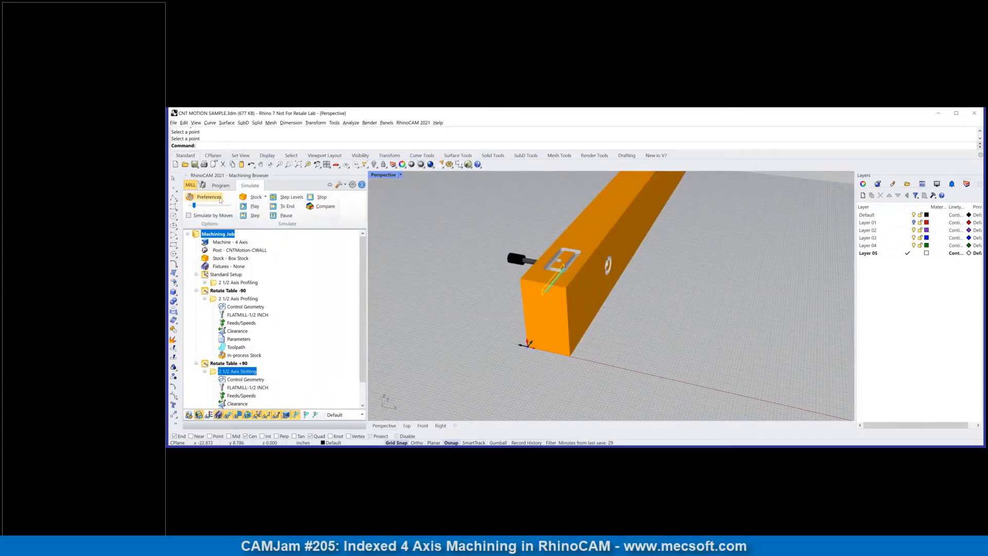
# Step: Post all operations of the machining job with the CNTMotion-CWALL post-processor, and review the post-processor options without changing them
pyautogui.click(215, 251)
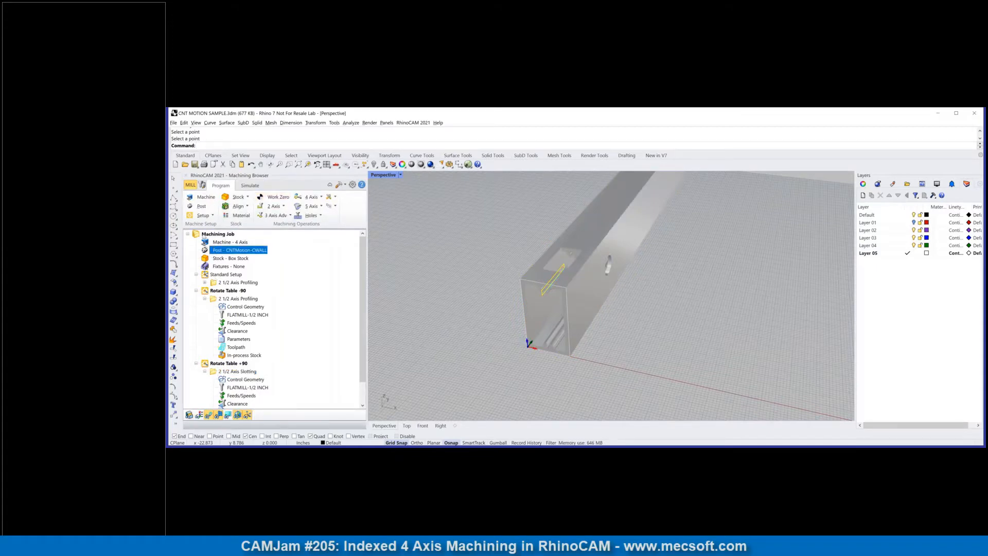
pyautogui.click(205, 235)
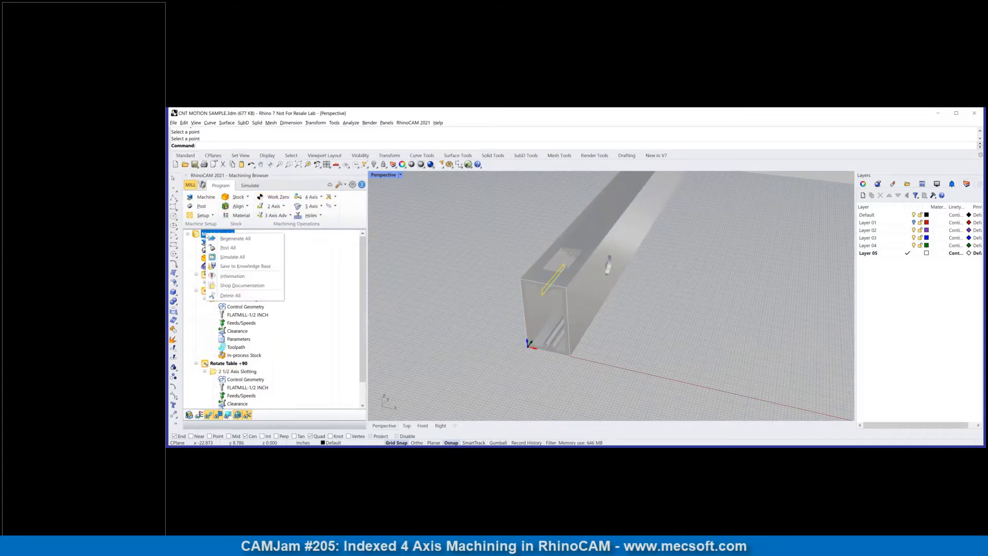
pyautogui.click(216, 248)
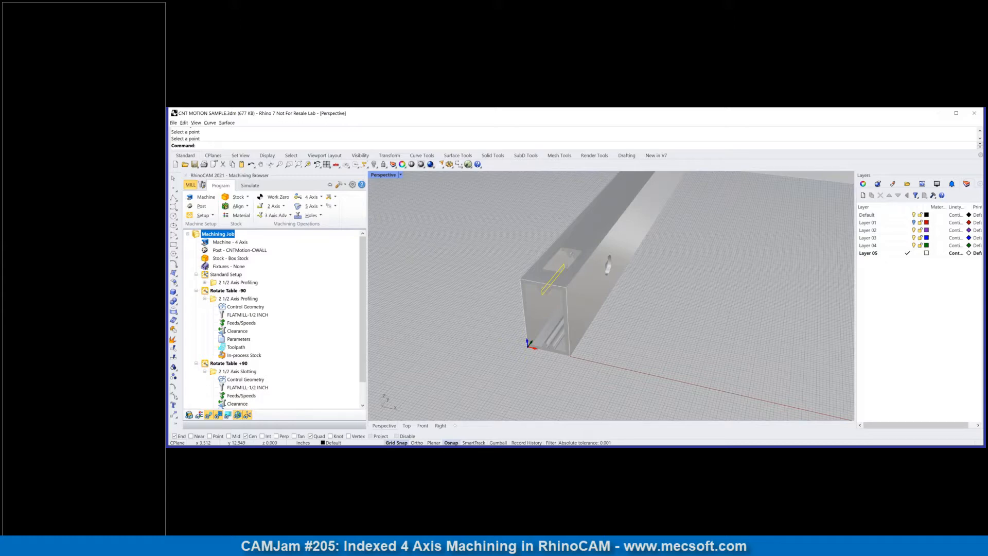
pyautogui.doubleClick(240, 251)
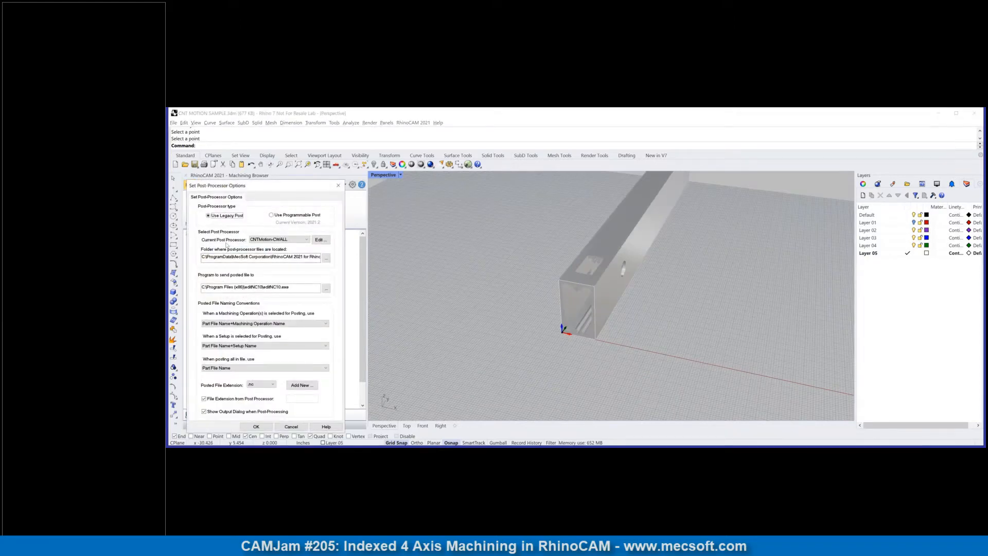
pyautogui.click(339, 185)
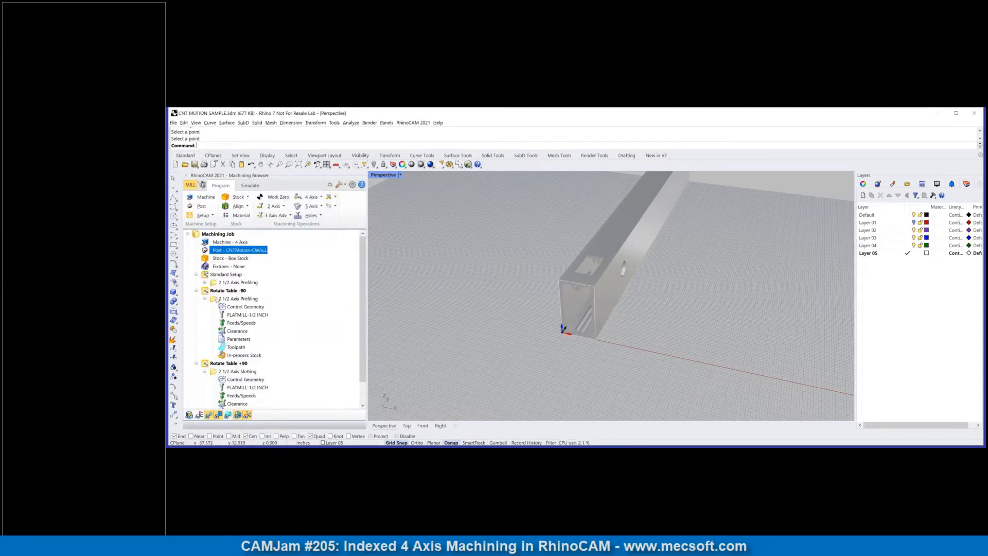
# Step: Examine the toolpath motion listing of the 2 1/2 Axis Profiling operation in the Standard Setup, and close it
pyautogui.click(219, 283)
pyautogui.click(211, 275)
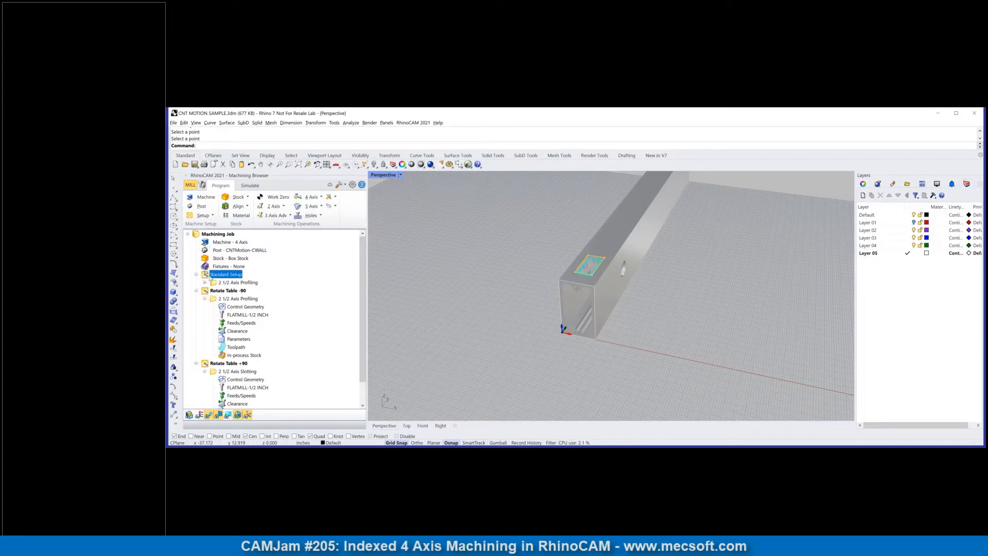
pyautogui.click(205, 282)
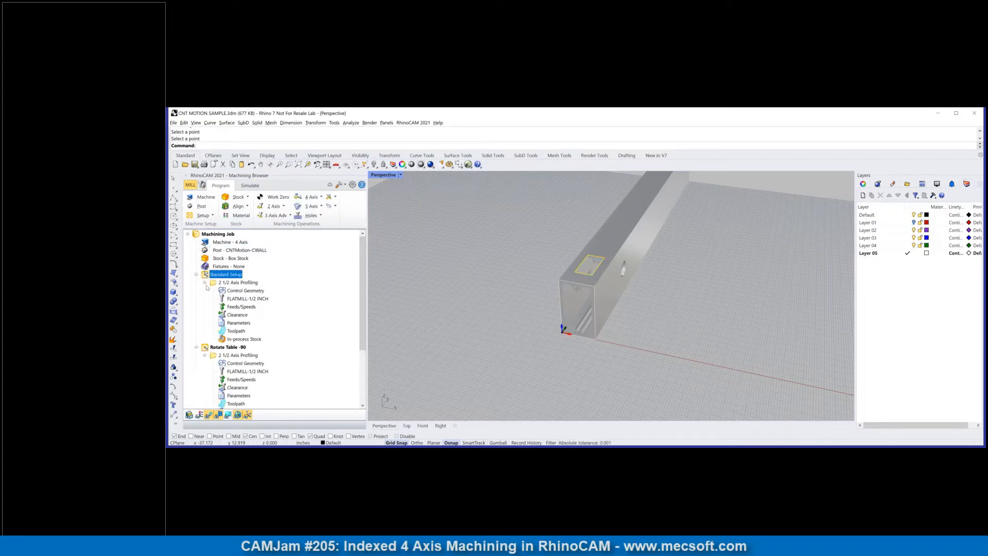
pyautogui.click(232, 331)
pyautogui.doubleClick(230, 332)
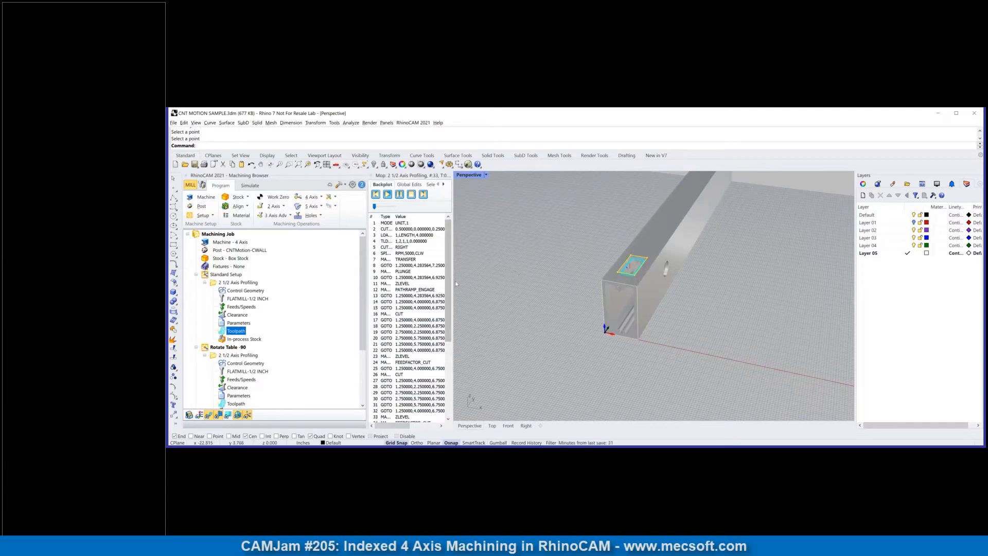
pyautogui.moveTo(449, 284); pyautogui.dragTo(527, 281)
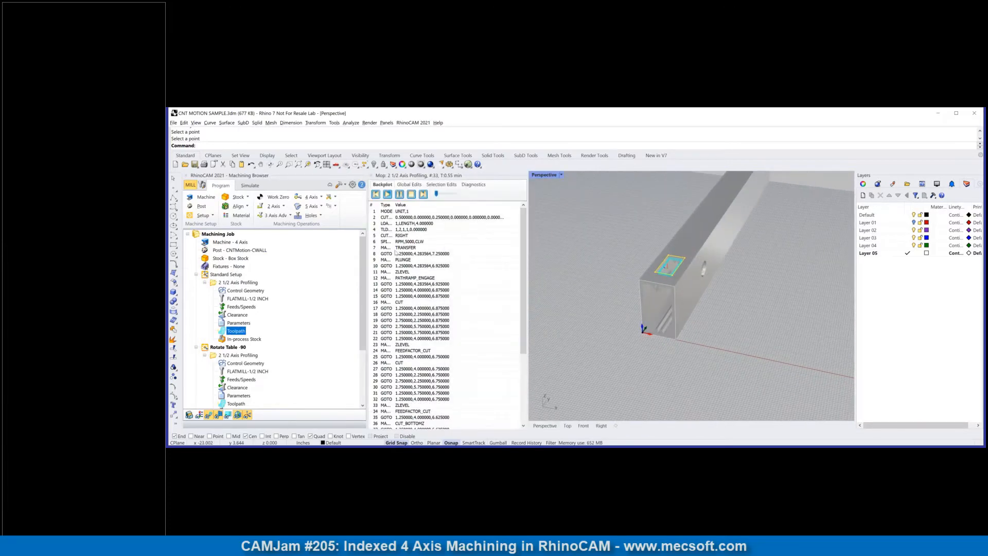
pyautogui.scroll(-4, 432, 315)
pyautogui.scroll(4, 422, 323)
pyautogui.moveTo(506, 212); pyautogui.dragTo(477, 227)
pyautogui.click(486, 228)
pyautogui.click(220, 251)
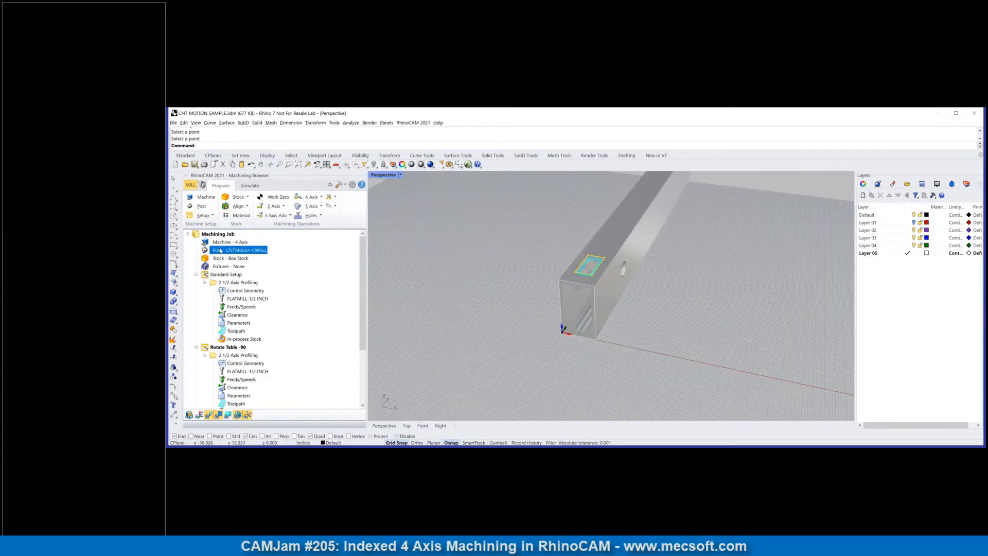
pyautogui.click(463, 280)
pyautogui.scroll(3, 495, 258)
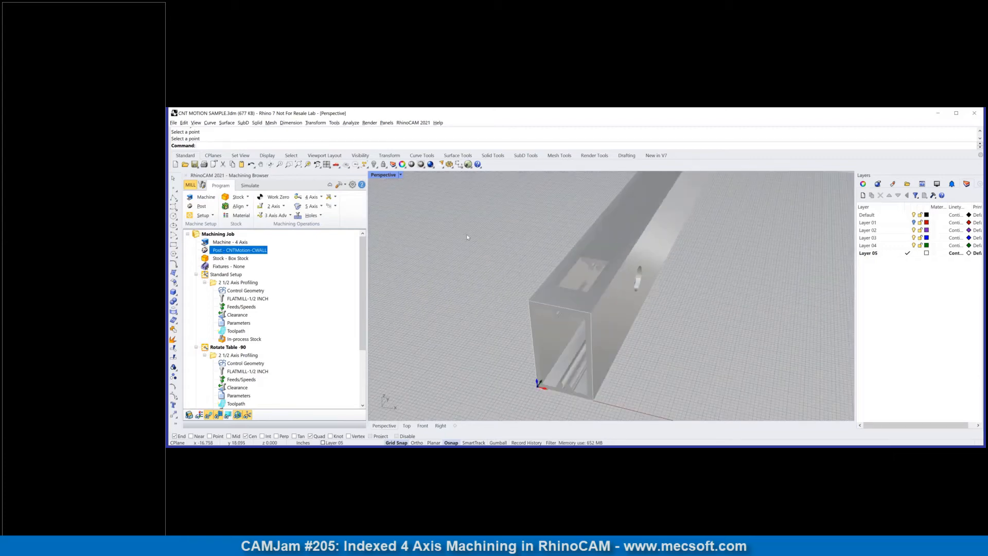